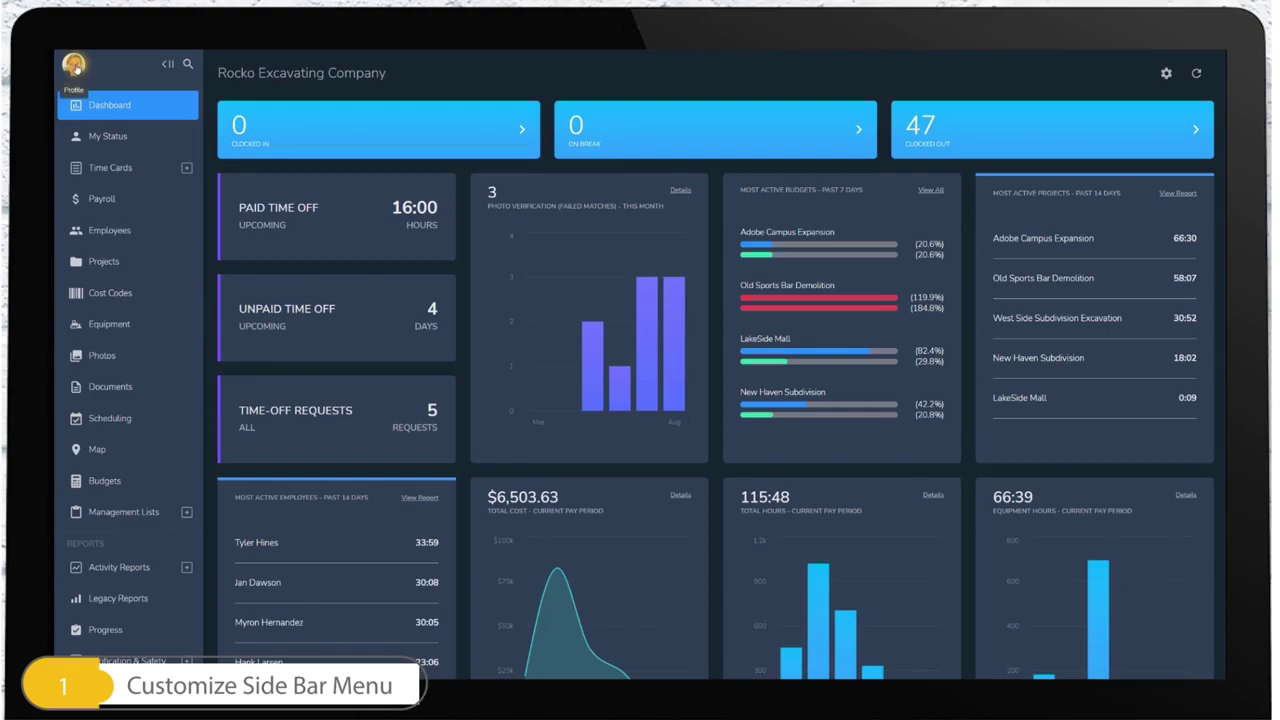
Step: Open the main menu customization in the profile preferences and expand the Reports section
left_click(74, 65)
left_click(112, 216)
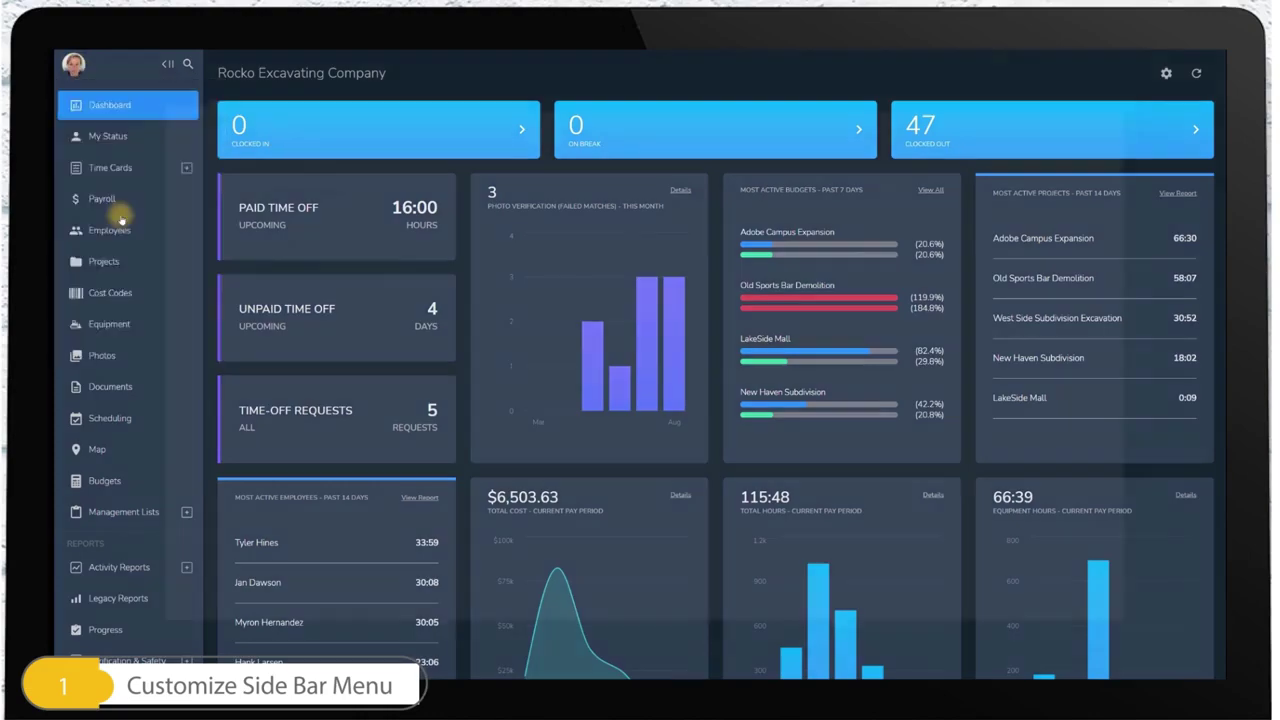
left_click(245, 252)
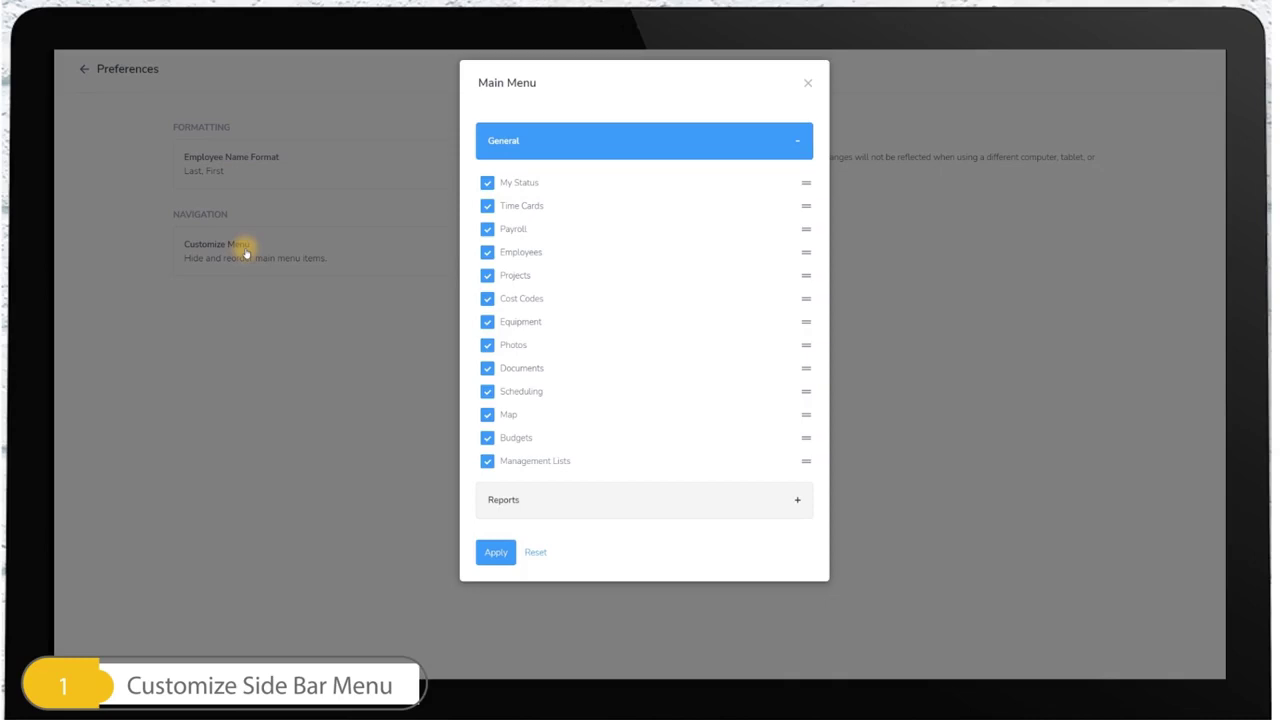
left_click(524, 499)
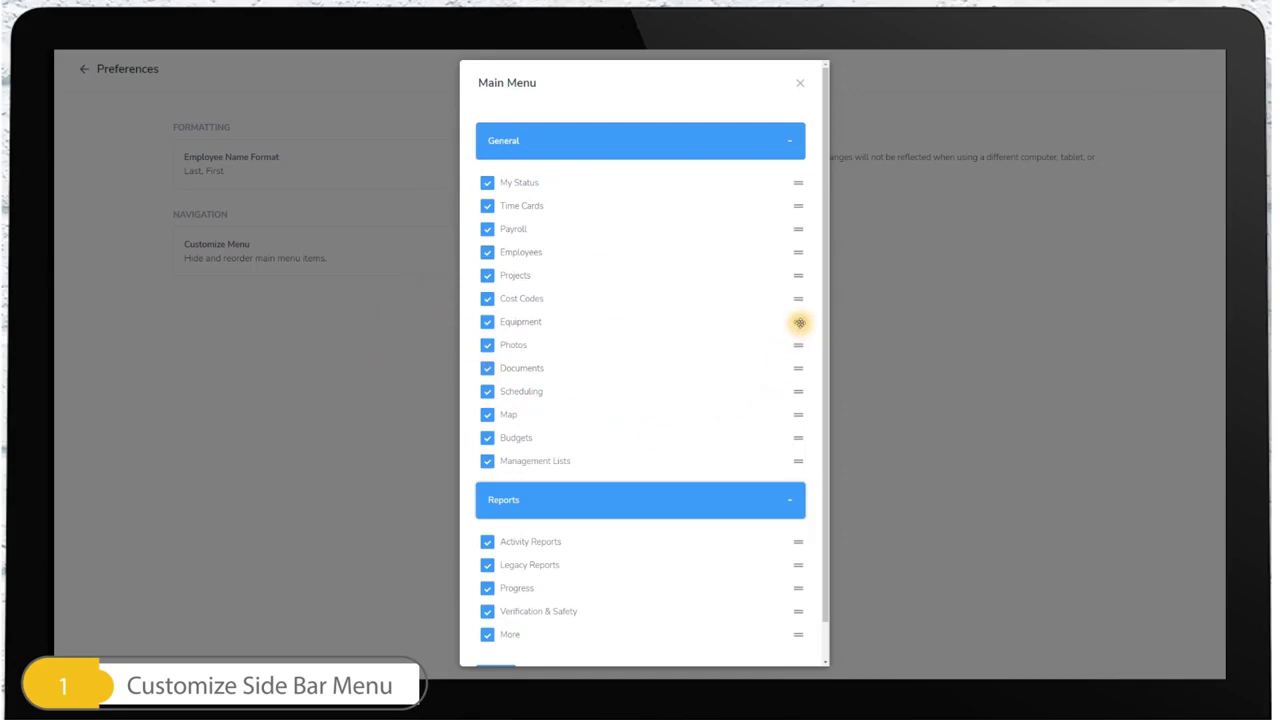
Step: Move Equipment below Budgets and hide it, and place Scheduling directly below My Status
left_click_drag(800, 322, 797, 438)
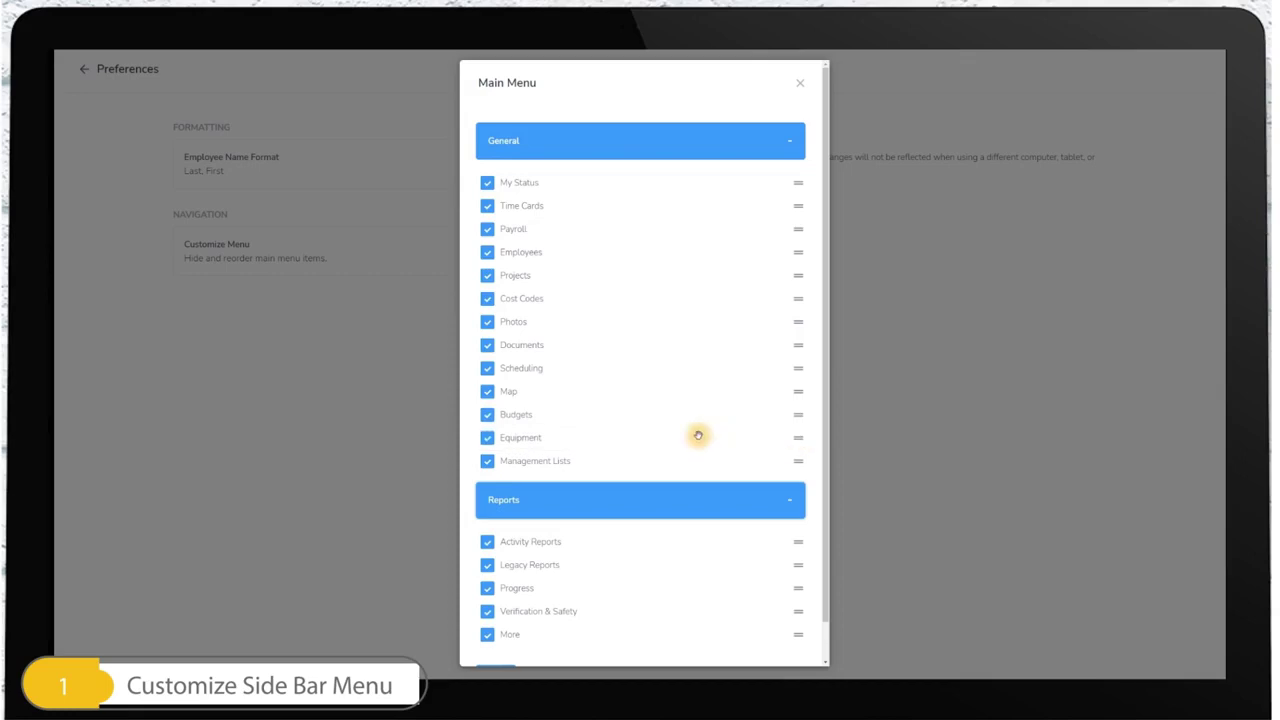
left_click(487, 439)
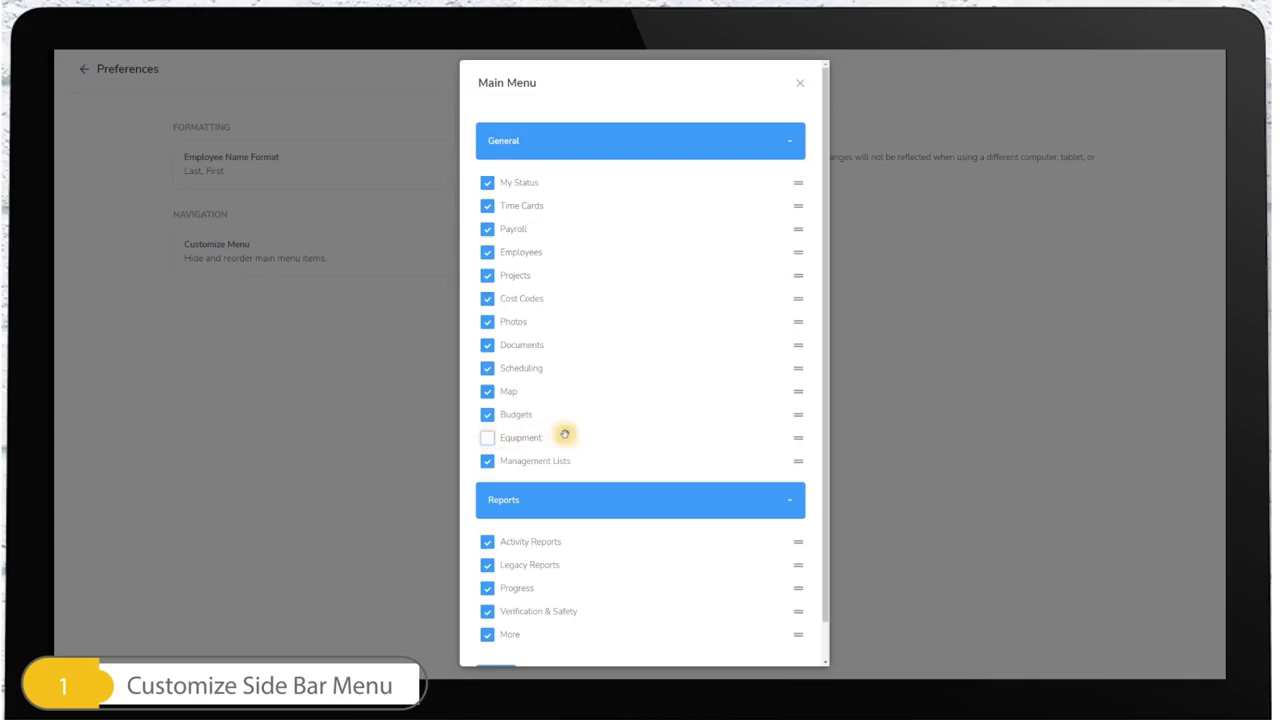
left_click_drag(800, 368, 800, 203)
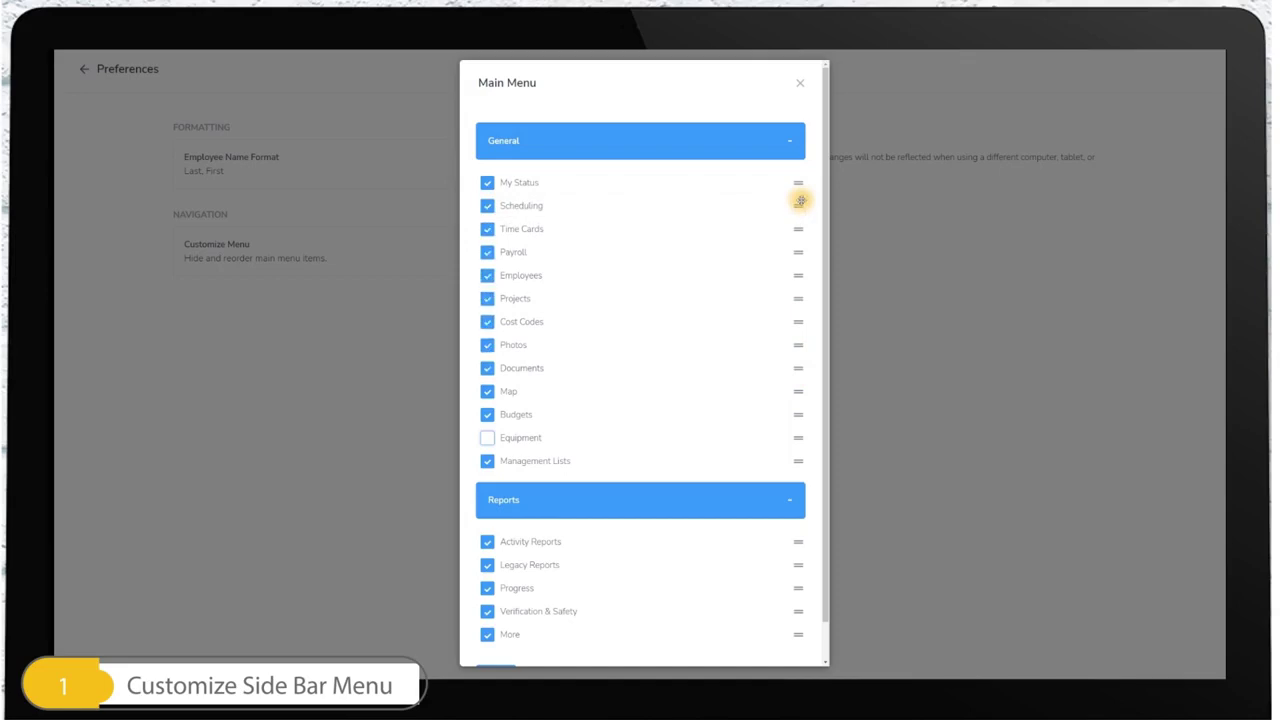
Step: Hide Legacy Reports, apply the menu customization, and return to the dashboard
left_click(489, 567)
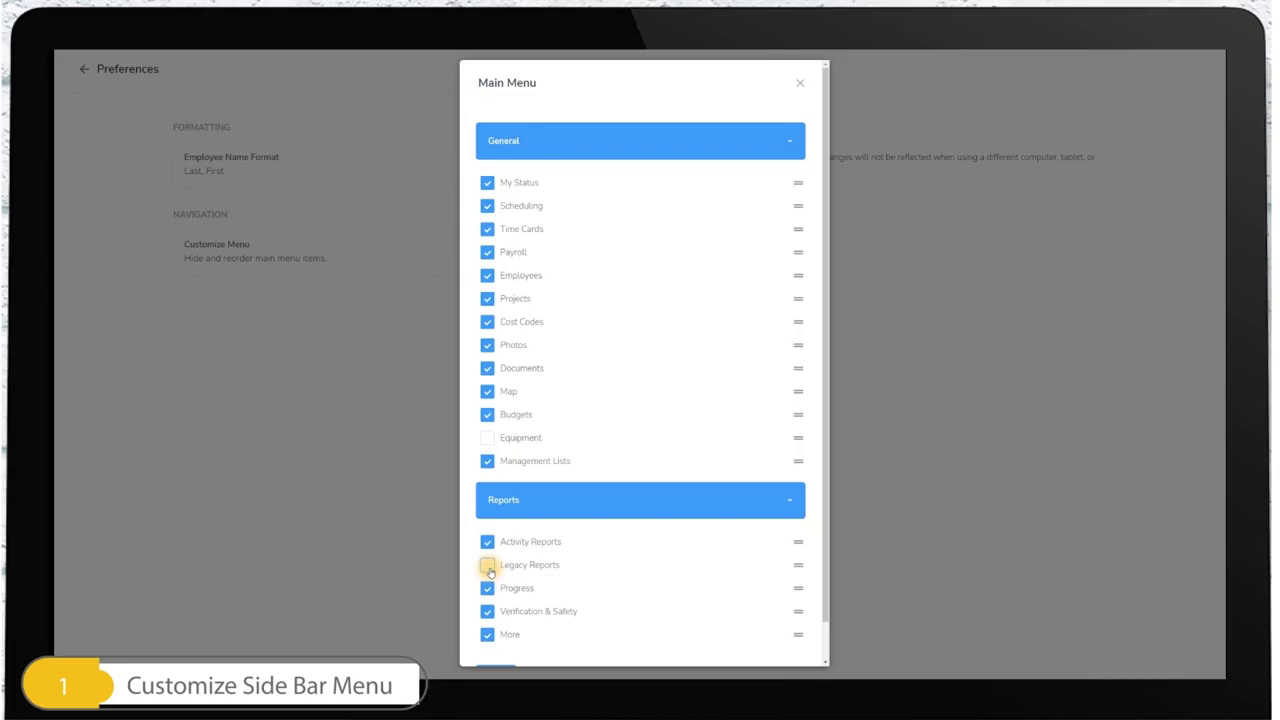
left_click_drag(826, 531, 825, 607)
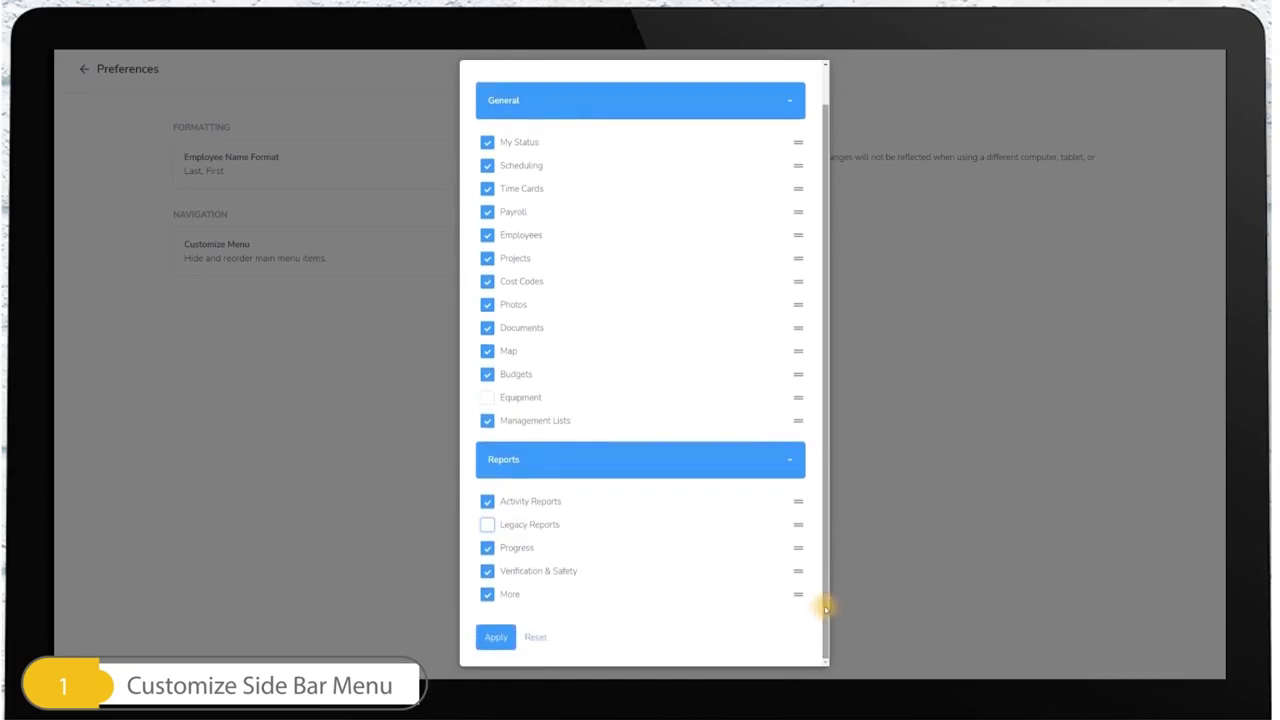
left_click(500, 639)
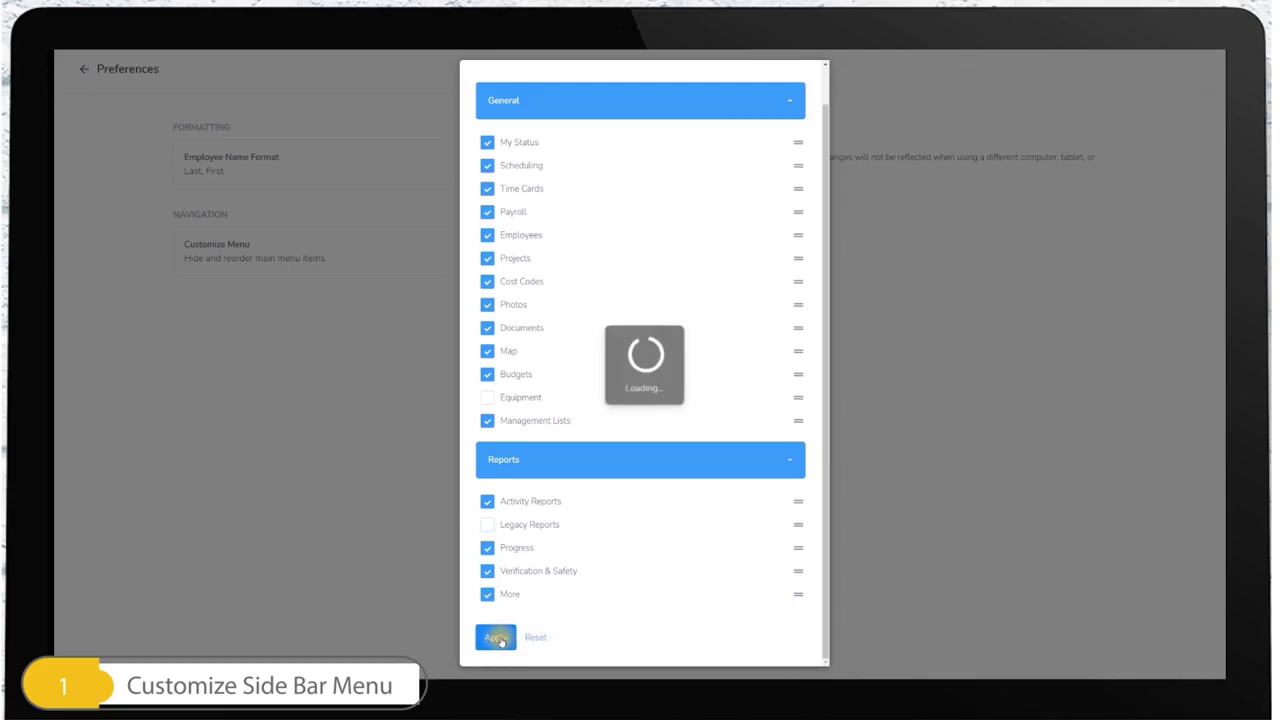
left_click(87, 69)
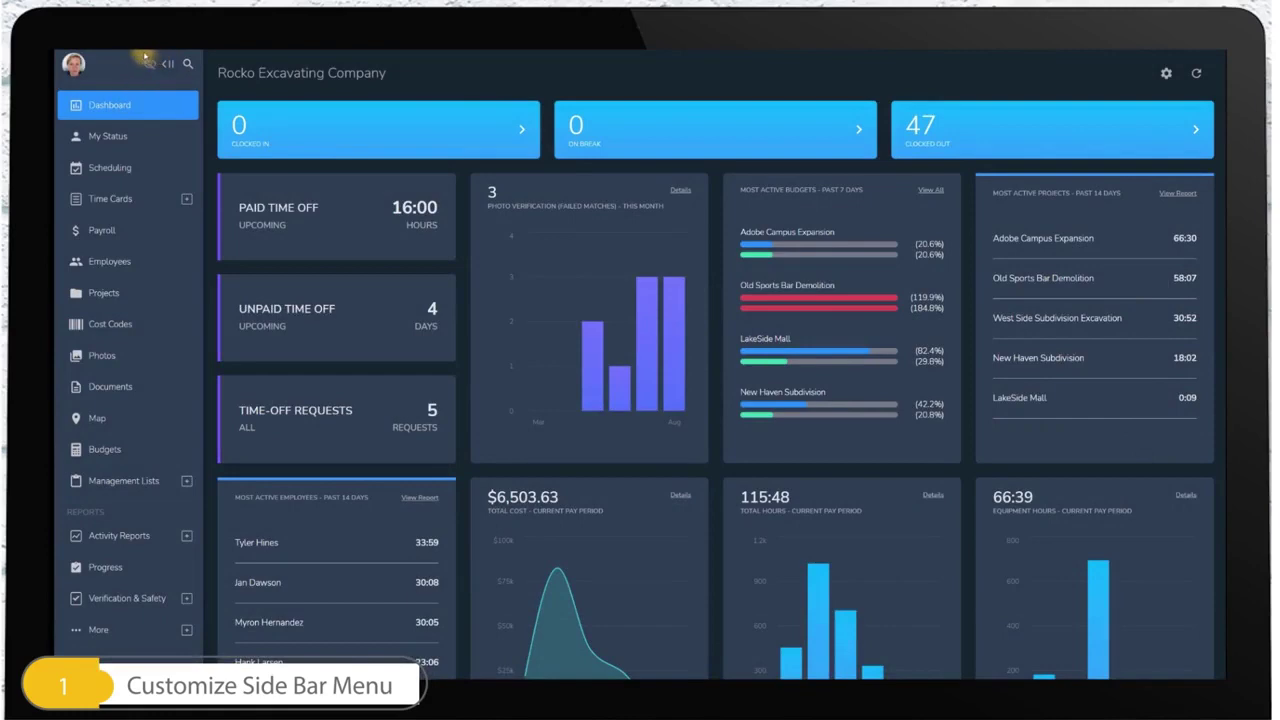
mouse_move(152, 65)
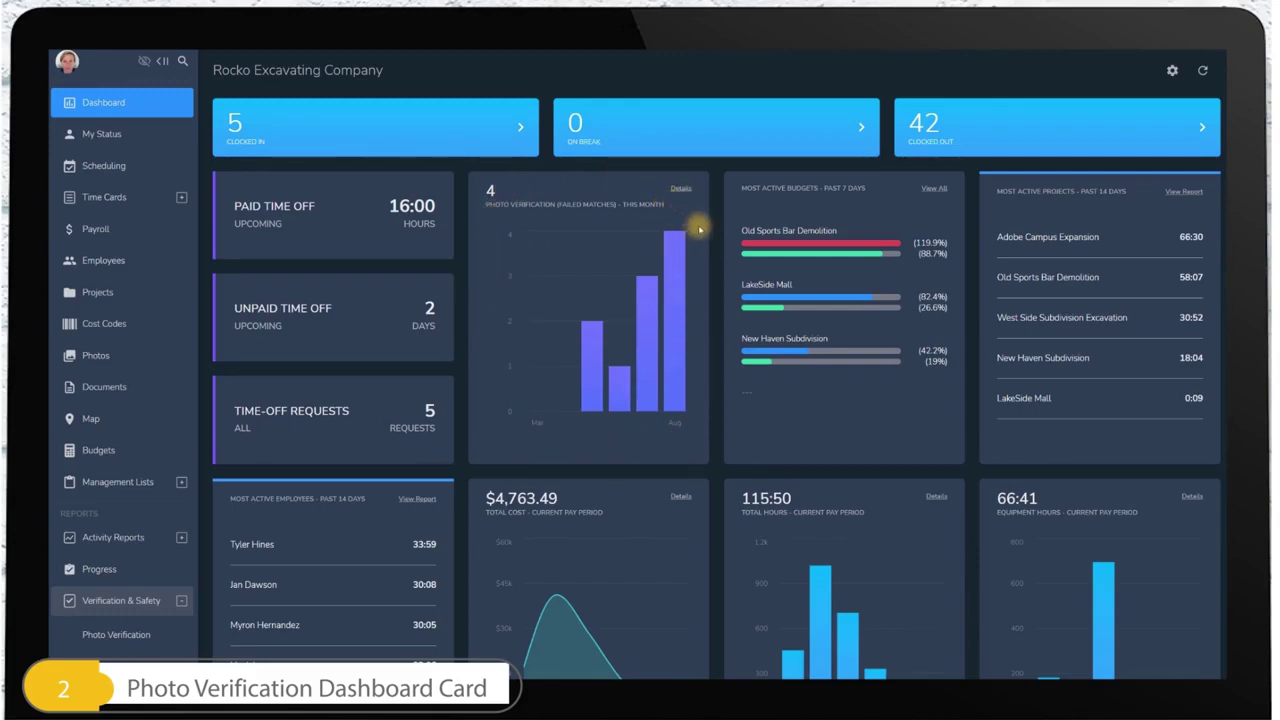
Step: Review the monthly failed matches on the Photo Verification card and check the card's time setting in the dashboard settings
mouse_move(676, 290)
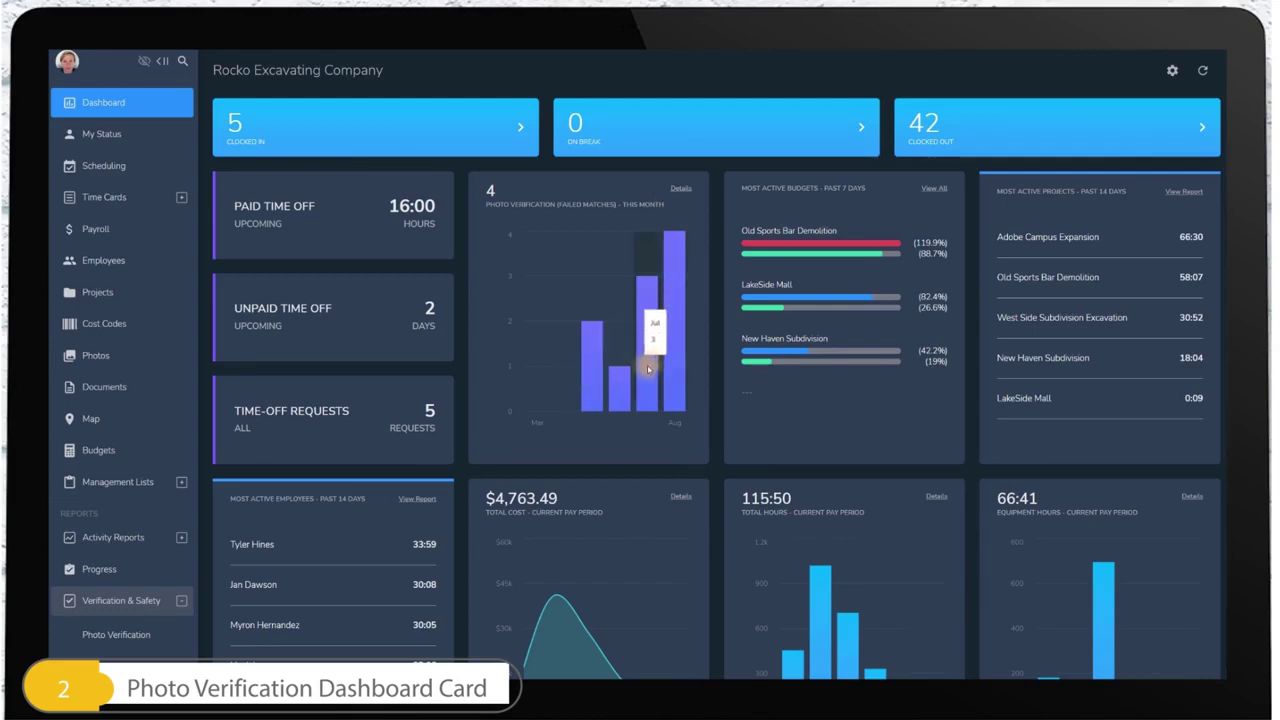
mouse_move(622, 392)
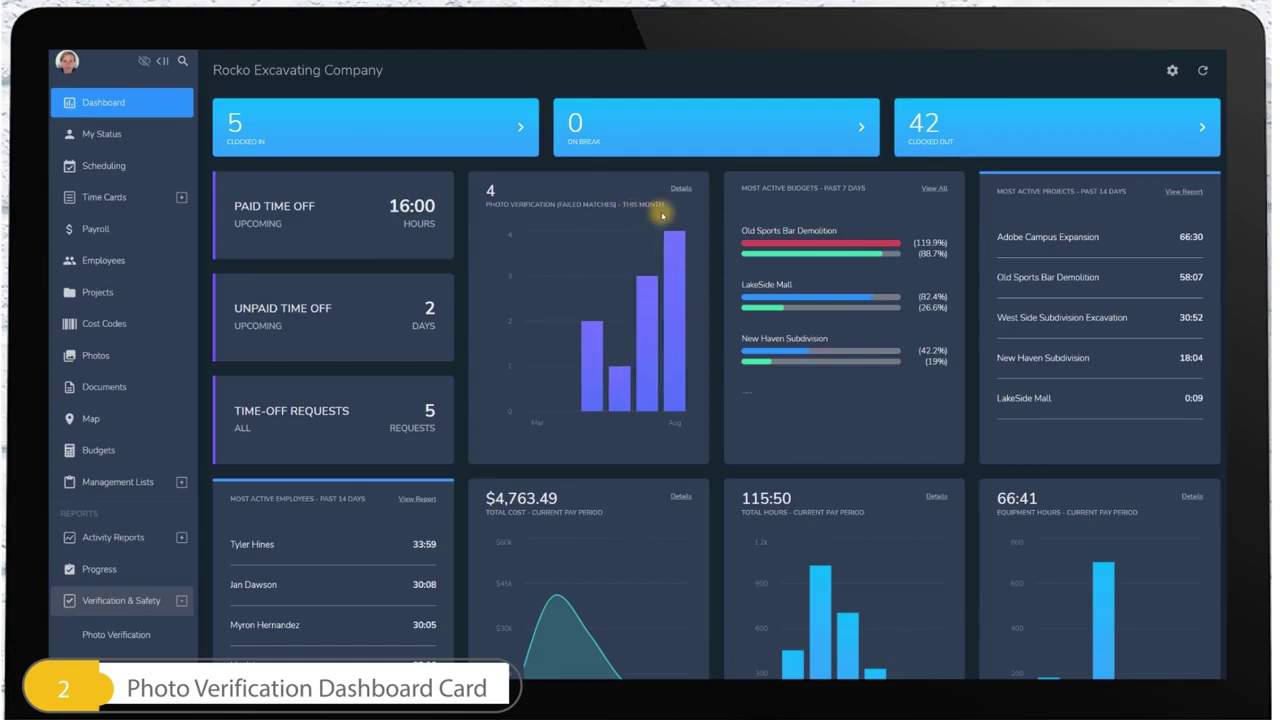
left_click(1172, 70)
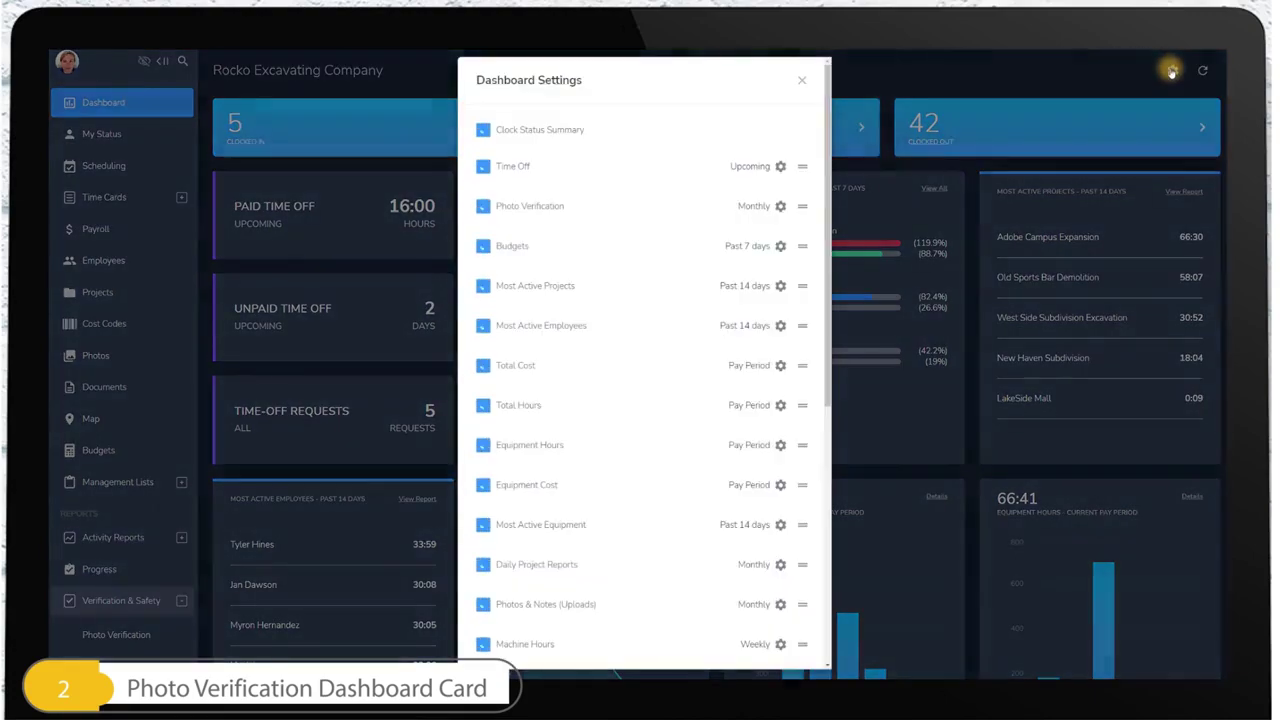
left_click(777, 207)
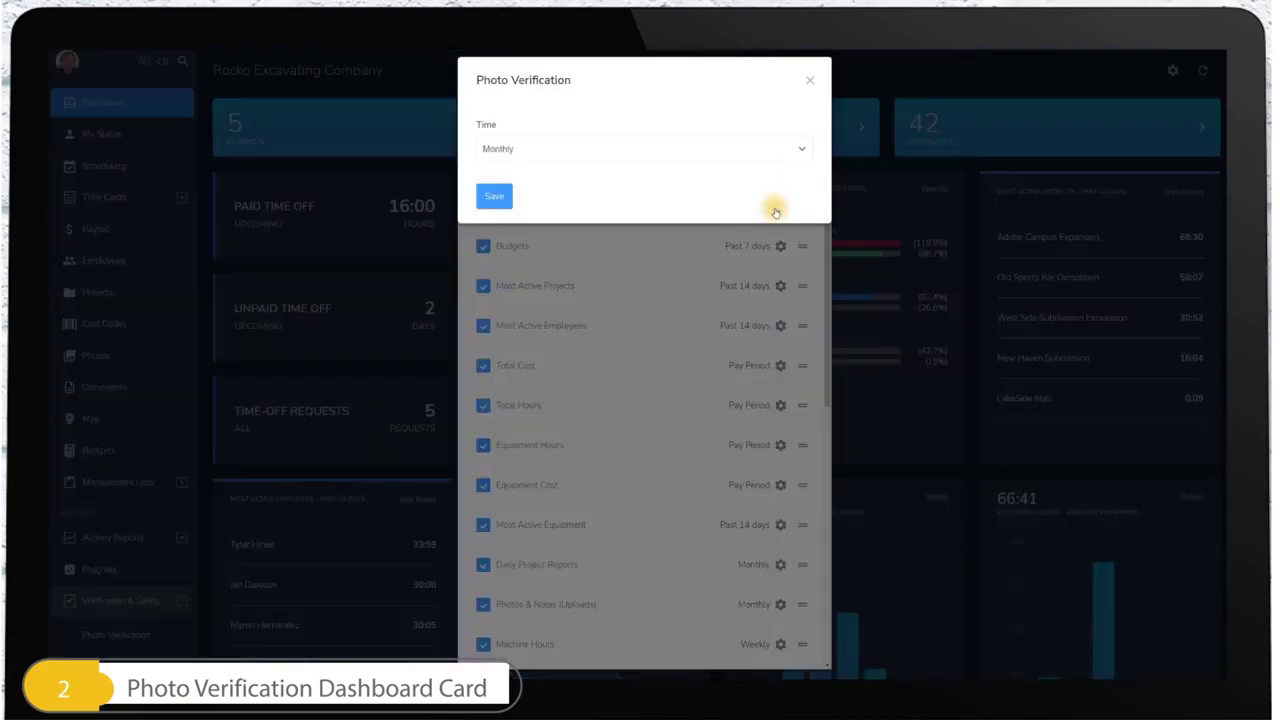
left_click(810, 82)
Step: Disable and re-enable the Photo Verification card, move it above Time Off, and save the dashboard settings
left_click(484, 207)
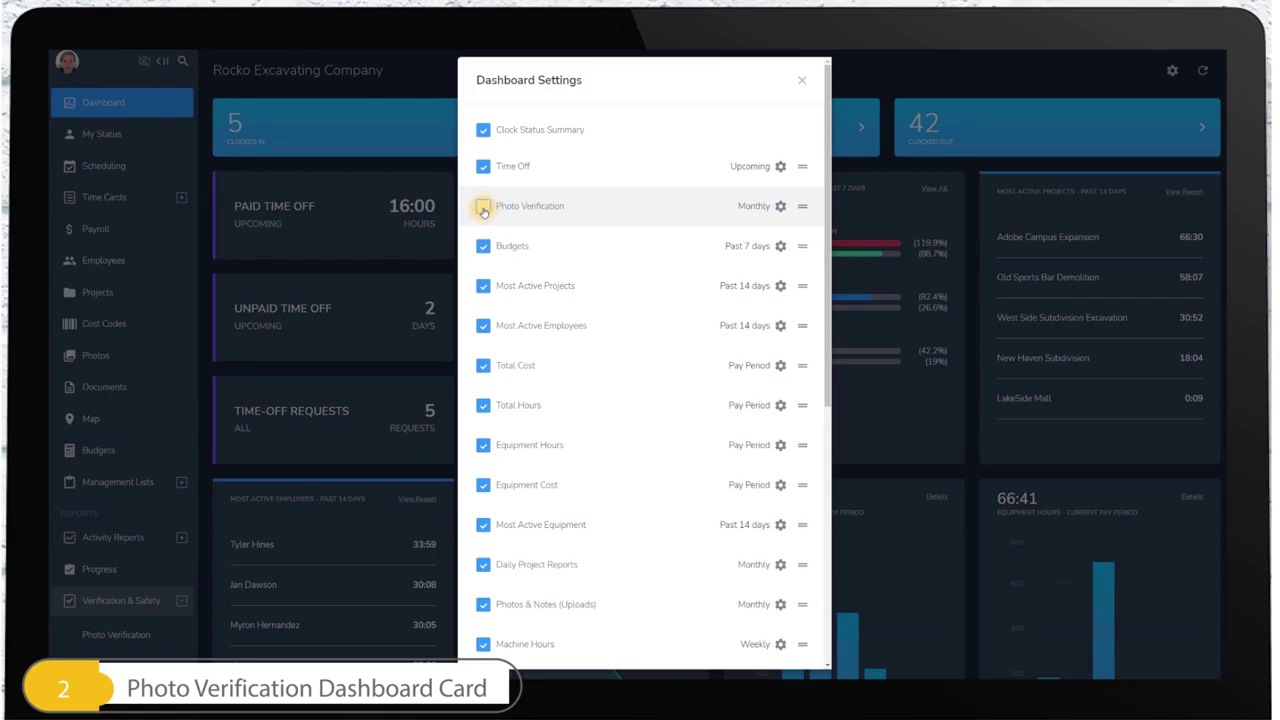
left_click(484, 210)
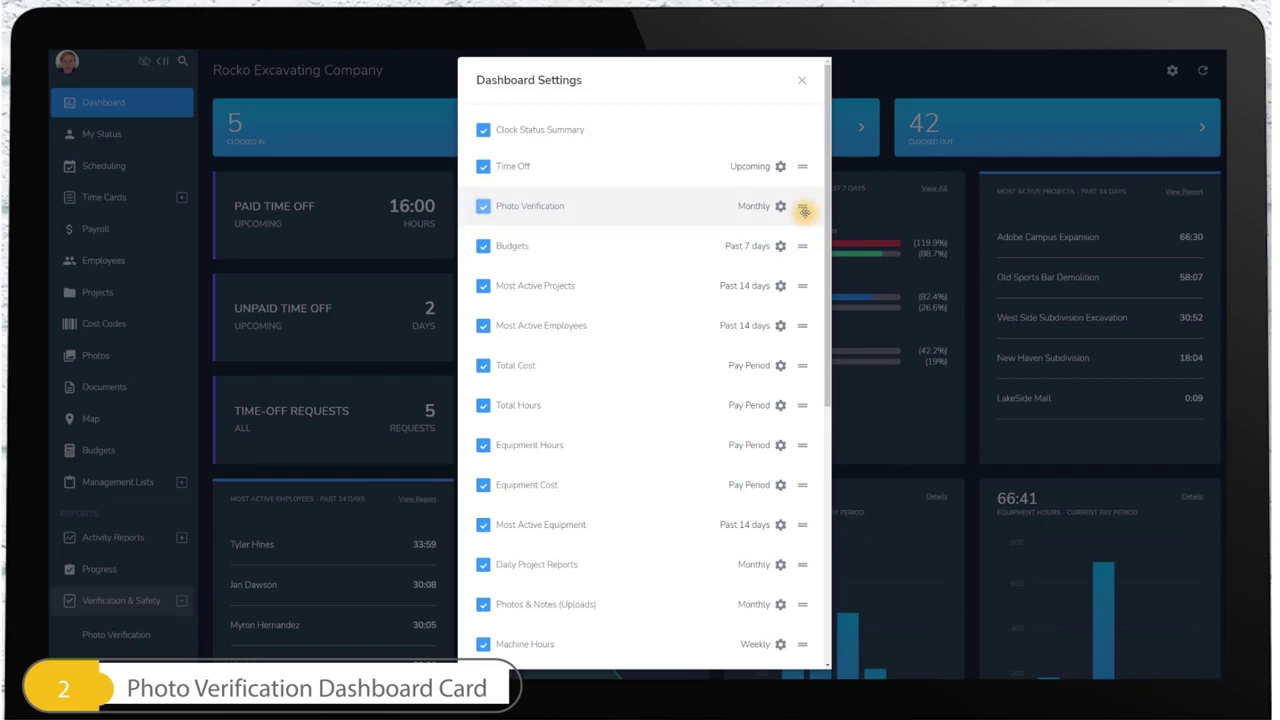
left_click_drag(803, 211, 824, 436)
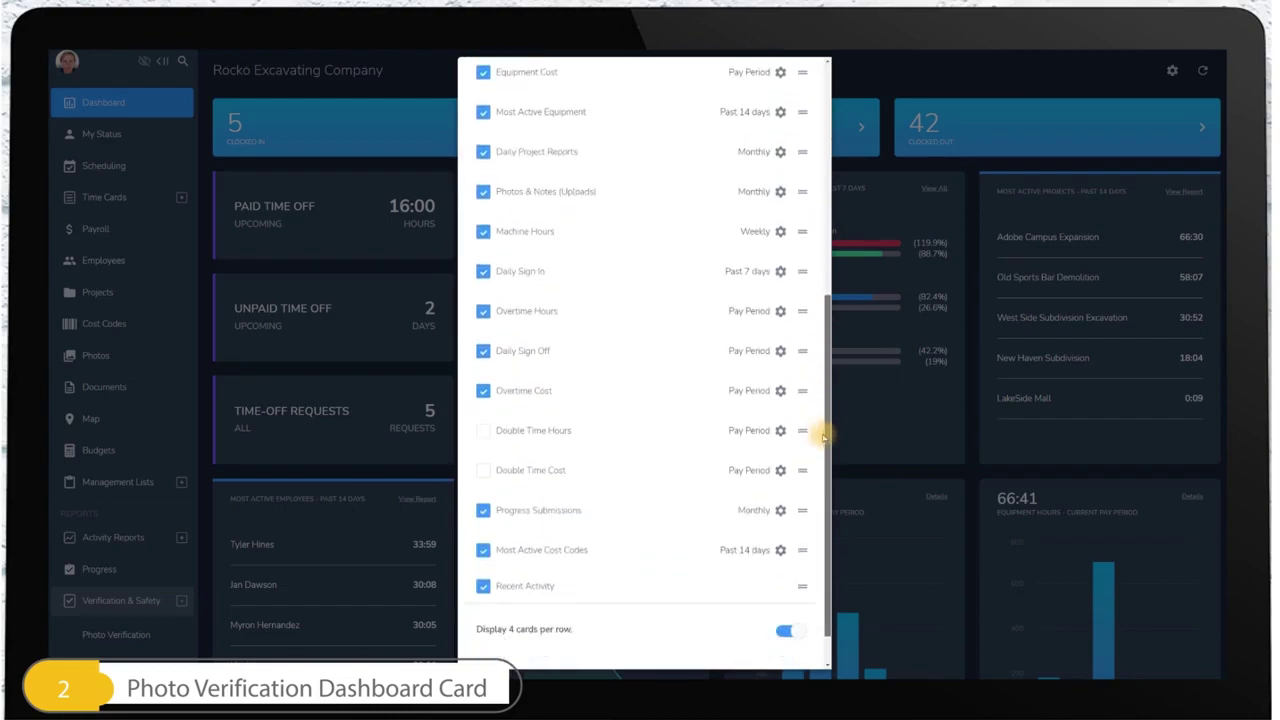
scroll(671, 594, "down", 1)
left_click(494, 640)
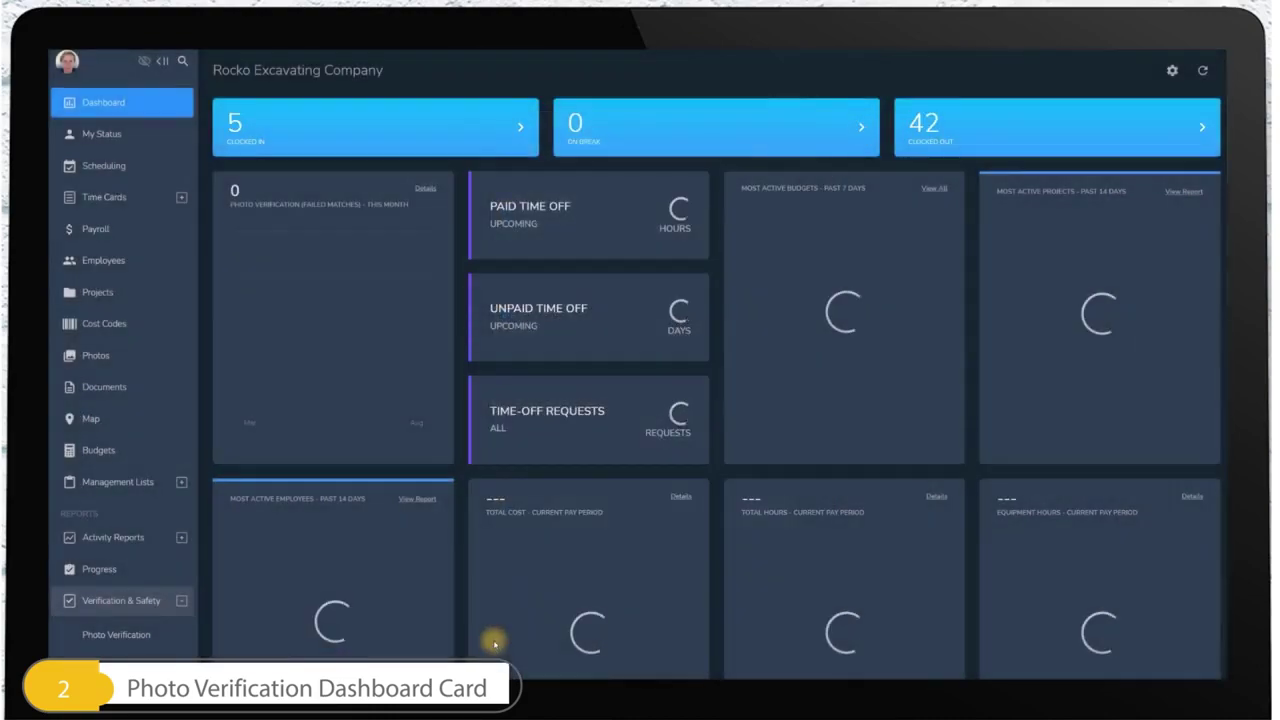
Step: Open the Photo Verification report from its dashboard card and filter it to the Daily time range
left_click(425, 189)
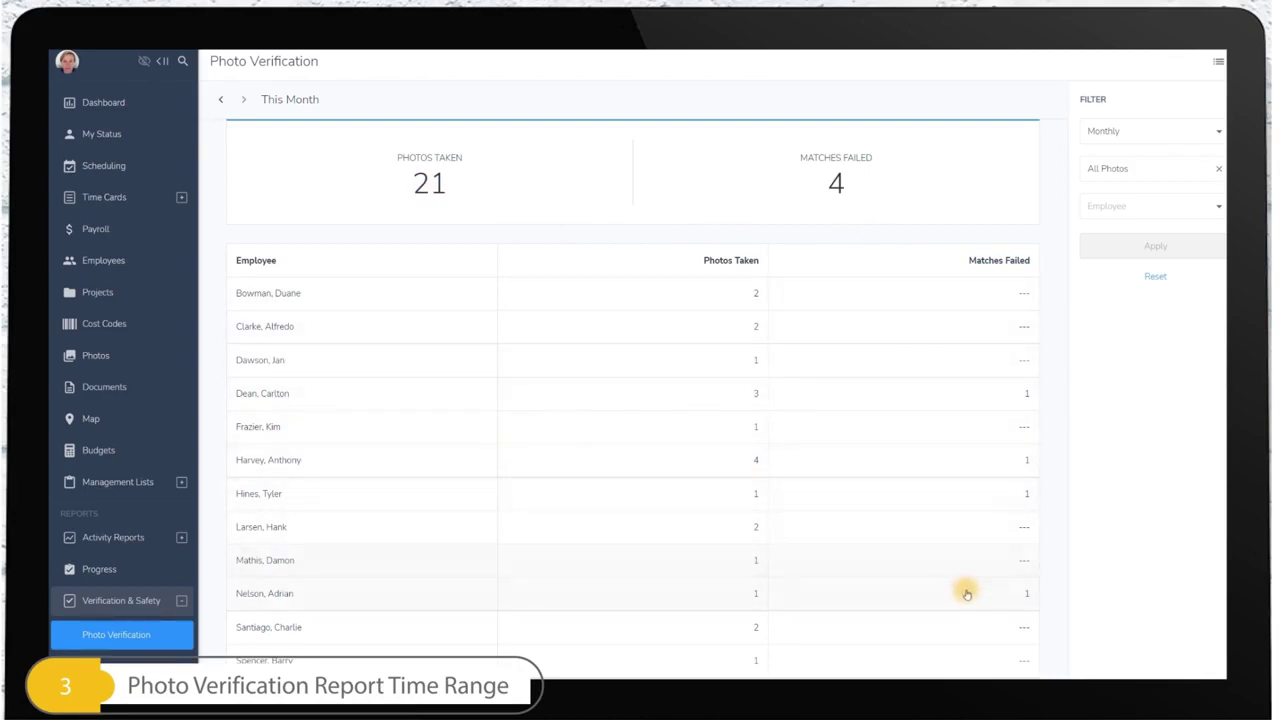
left_click(1136, 168)
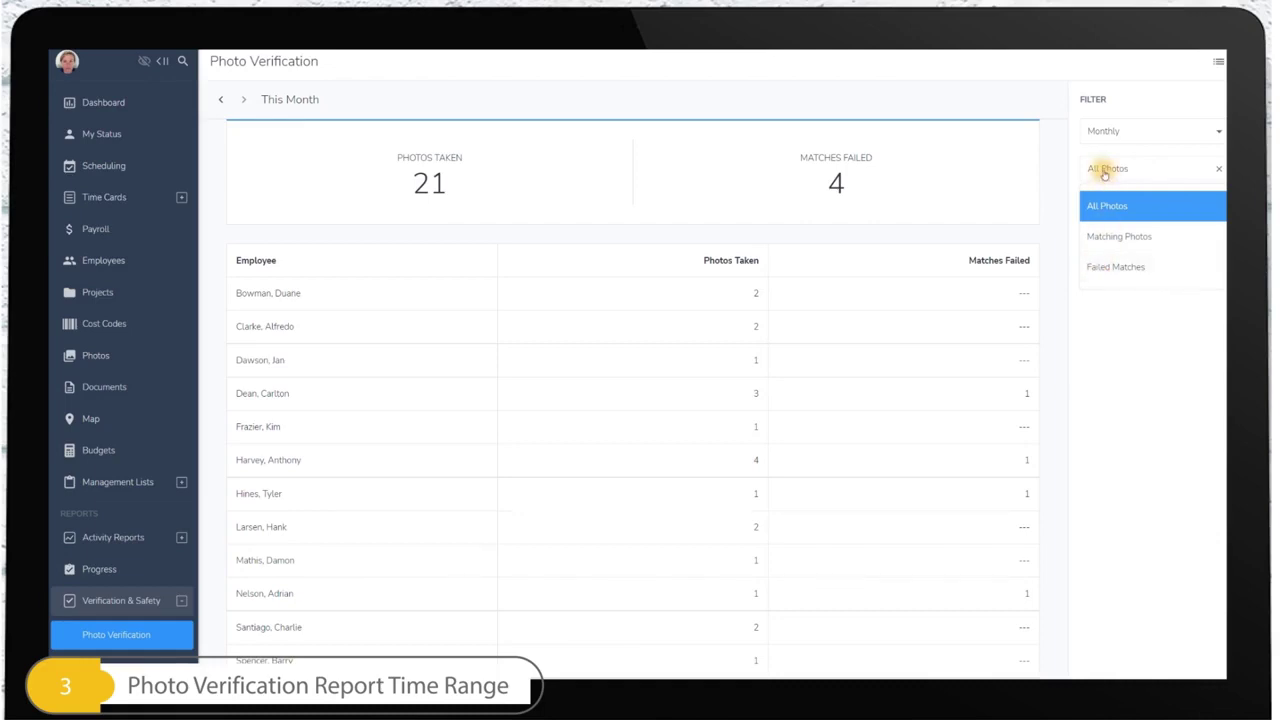
left_click(1105, 172)
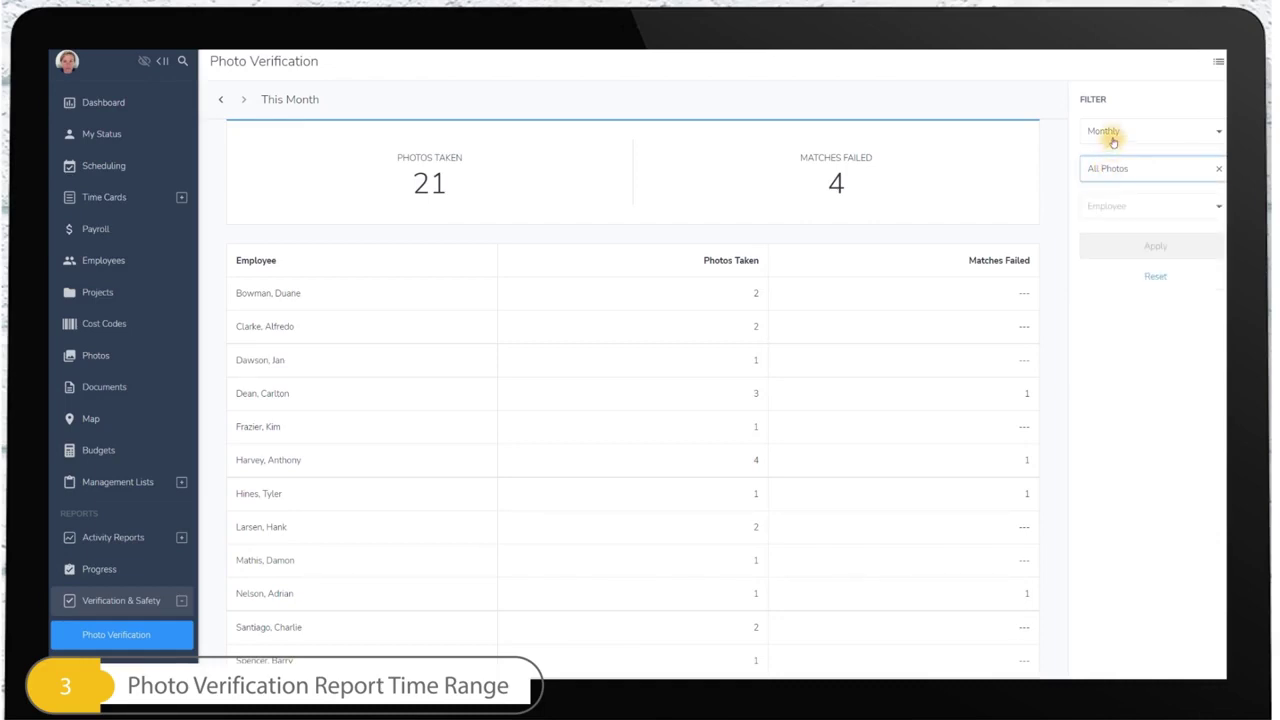
left_click(1108, 132)
left_click(1099, 245)
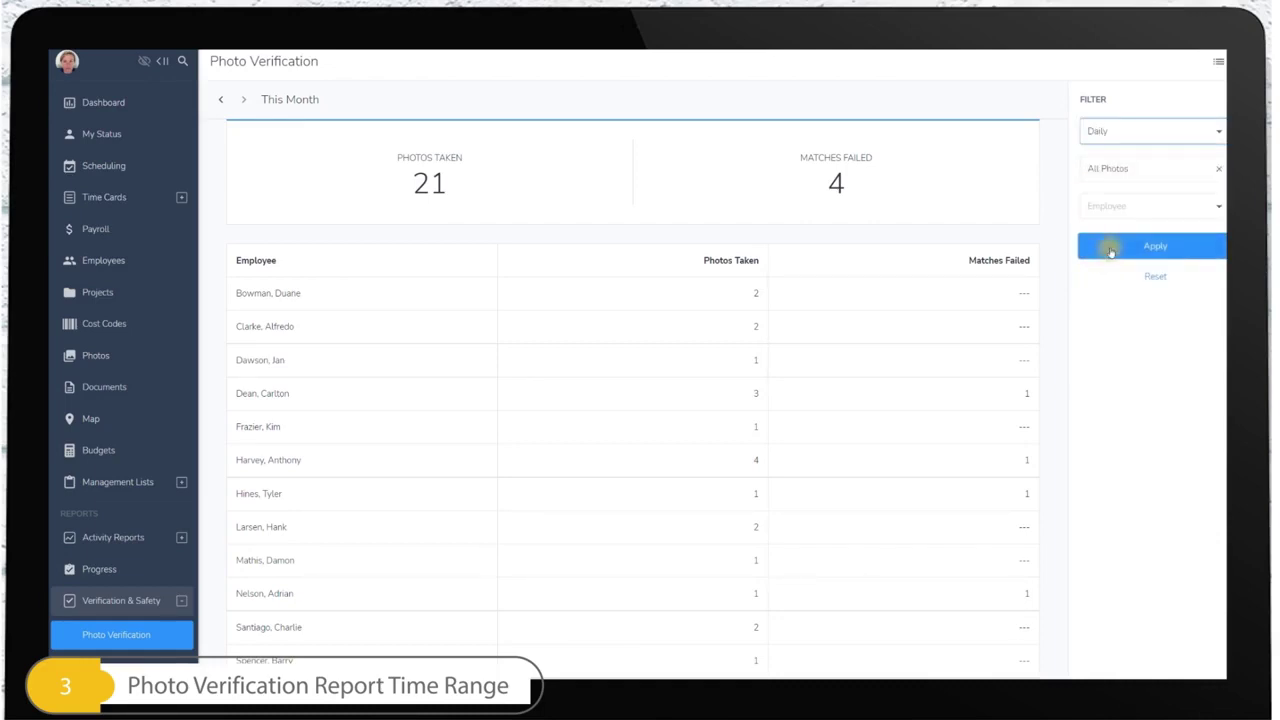
left_click(1110, 247)
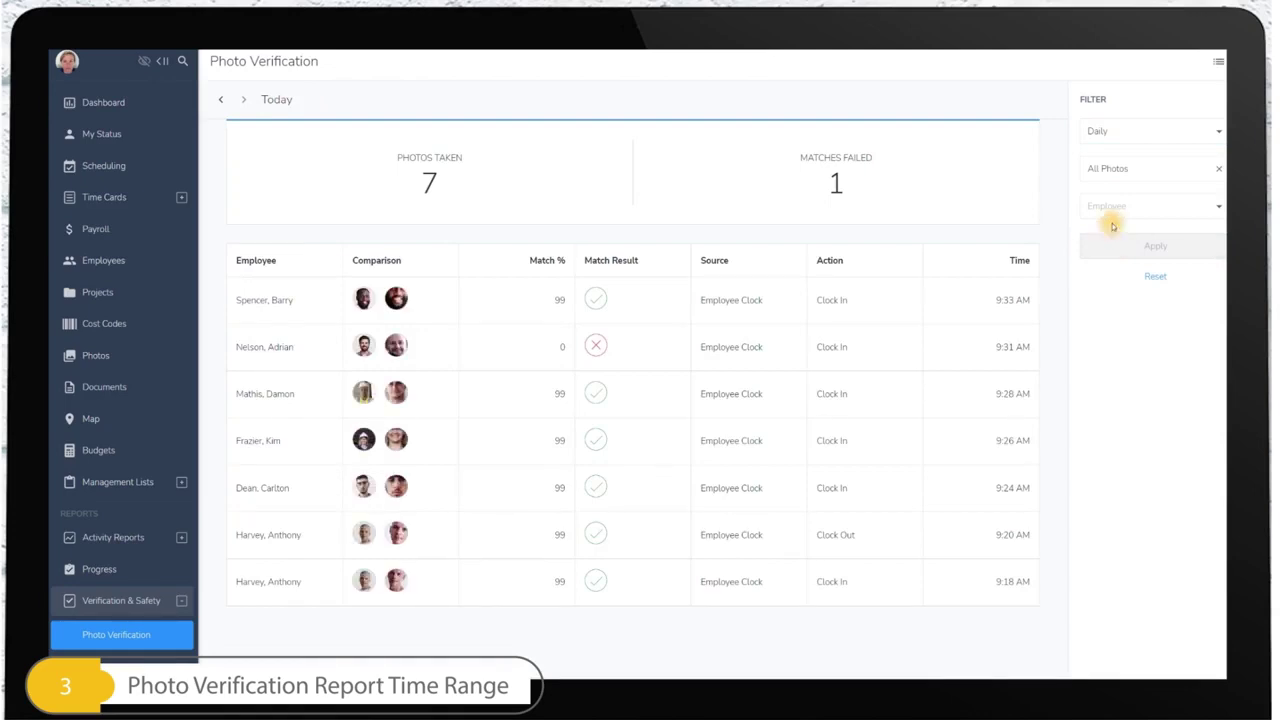
Step: Set the Photo Verification report's time range to Monthly and filter it to Failed Matches
left_click(1097, 132)
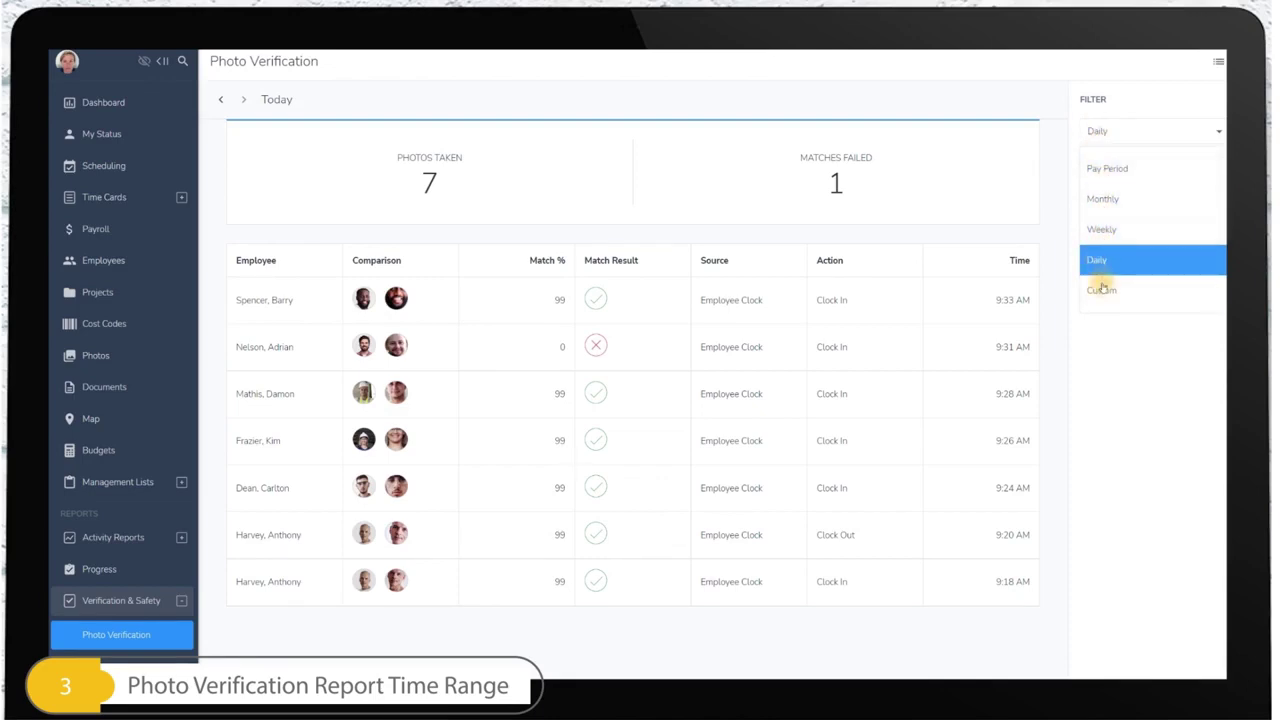
left_click(1096, 201)
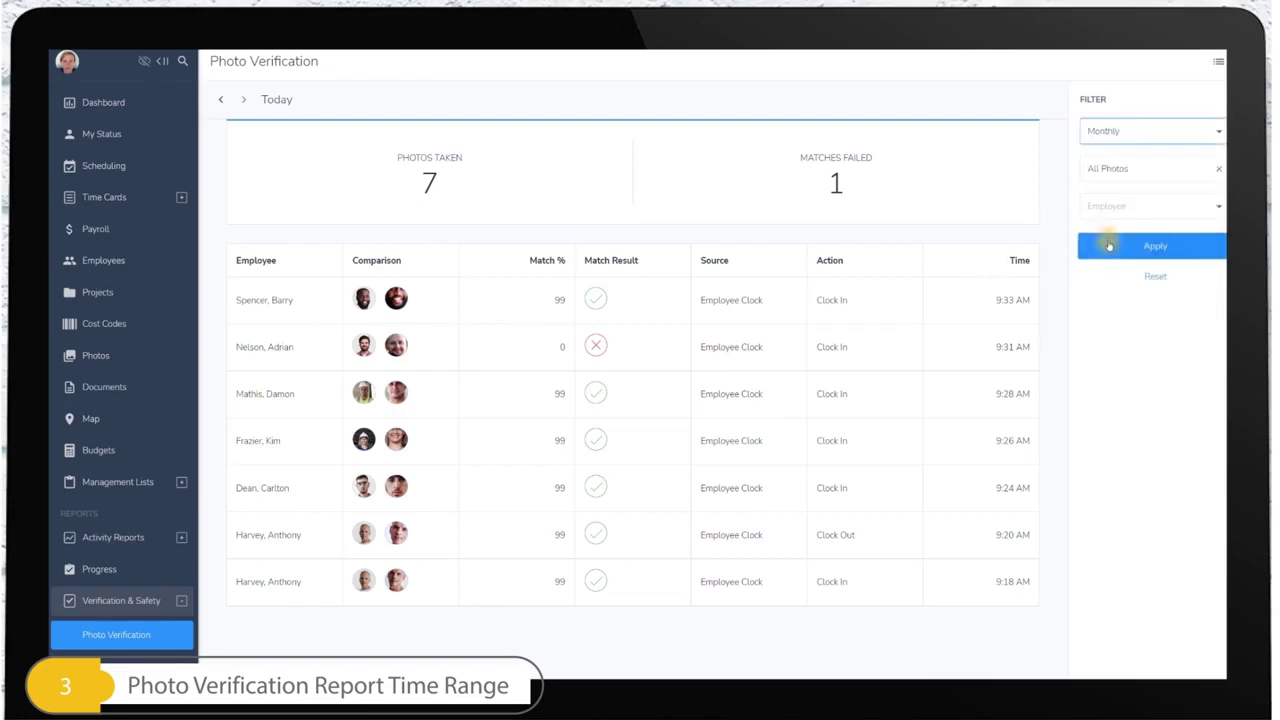
left_click(1106, 245)
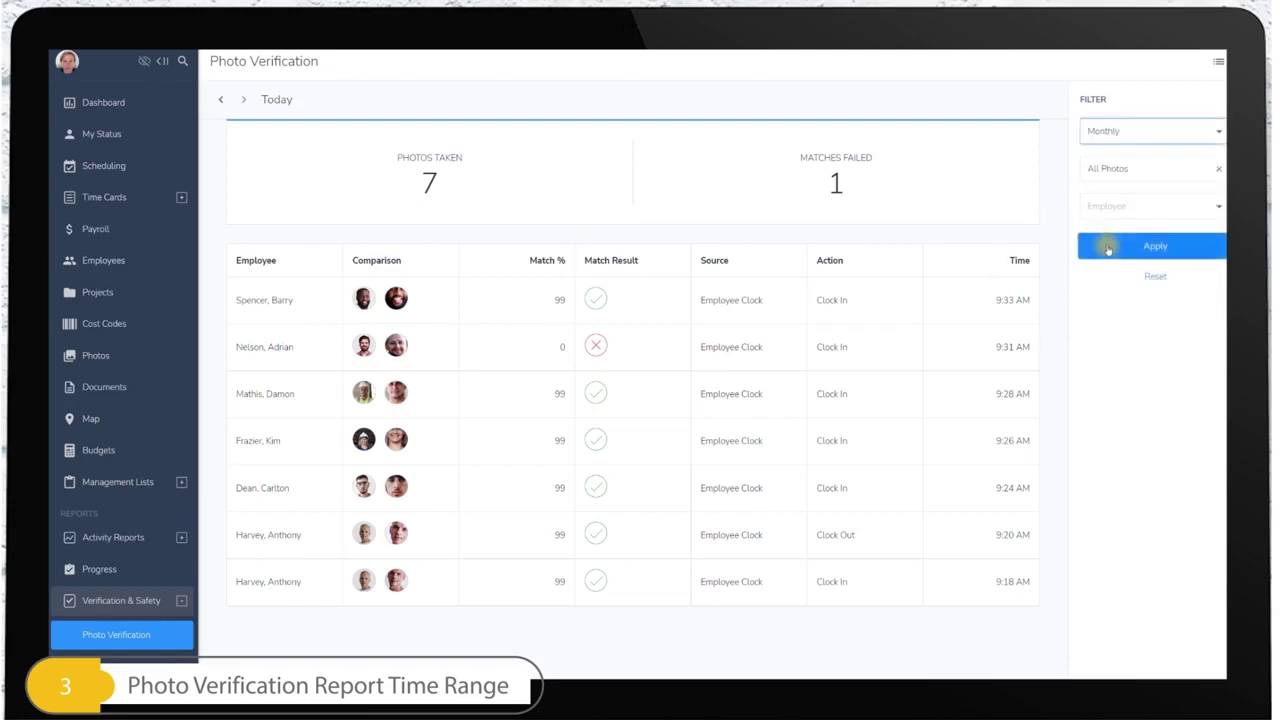
left_click(1108, 169)
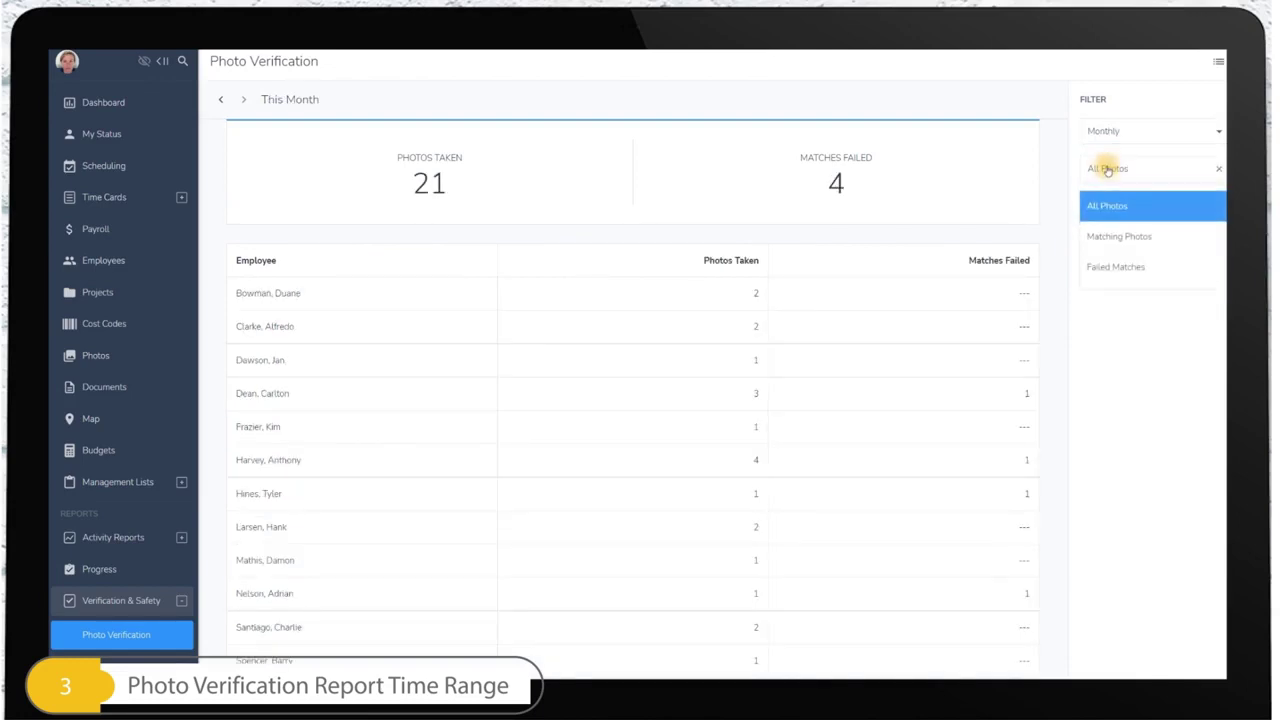
left_click(1106, 266)
left_click(1108, 250)
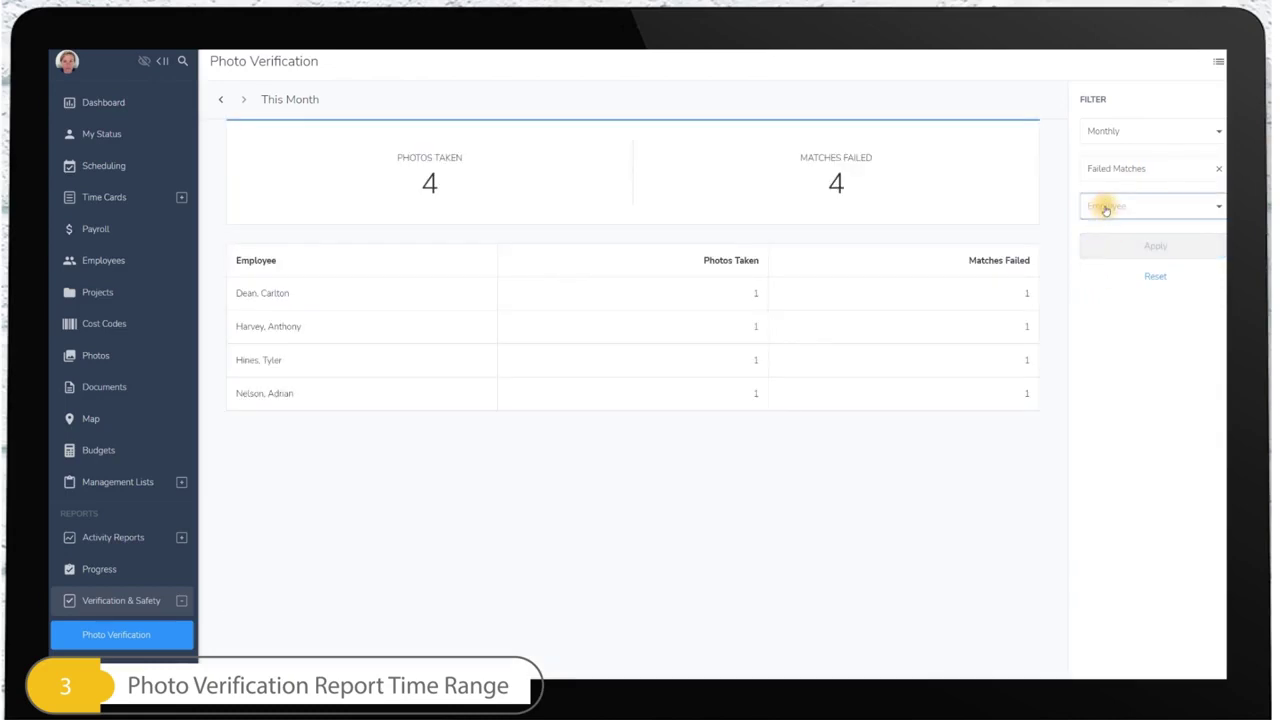
left_click(1106, 207)
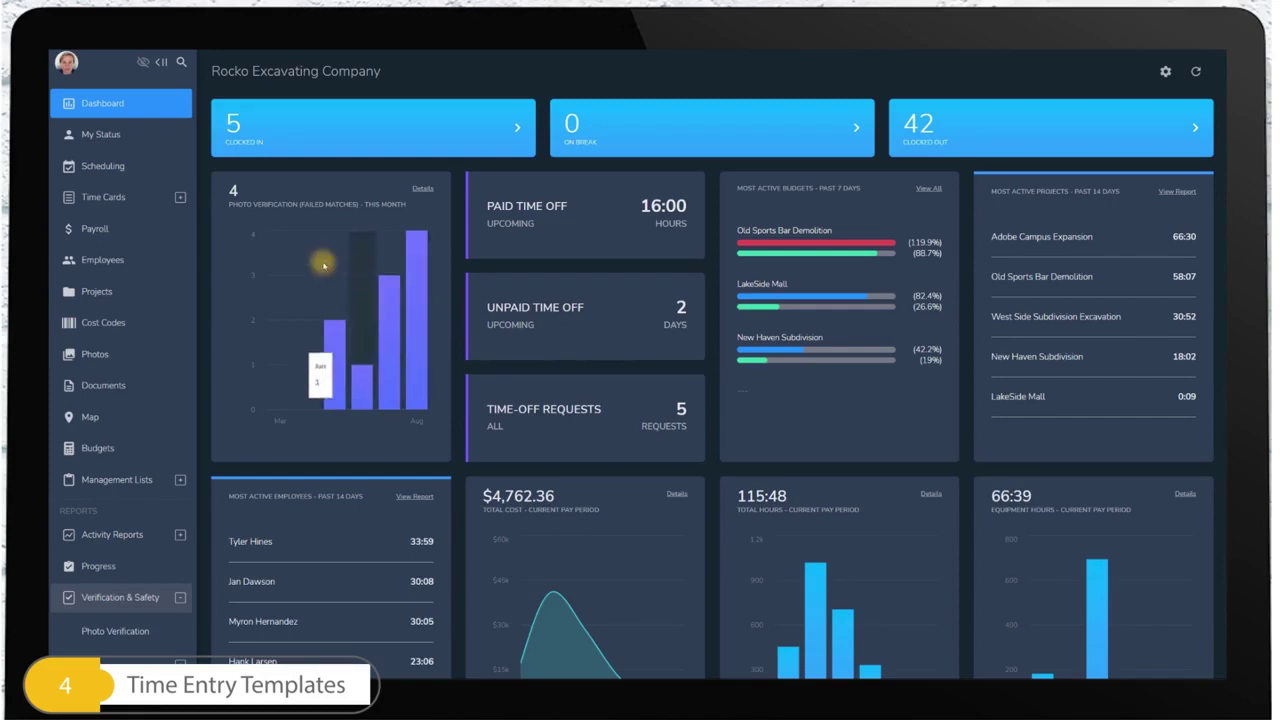
Step: Start a new time entry from the Time Cards summary and load the Office Crew template
left_click(180, 198)
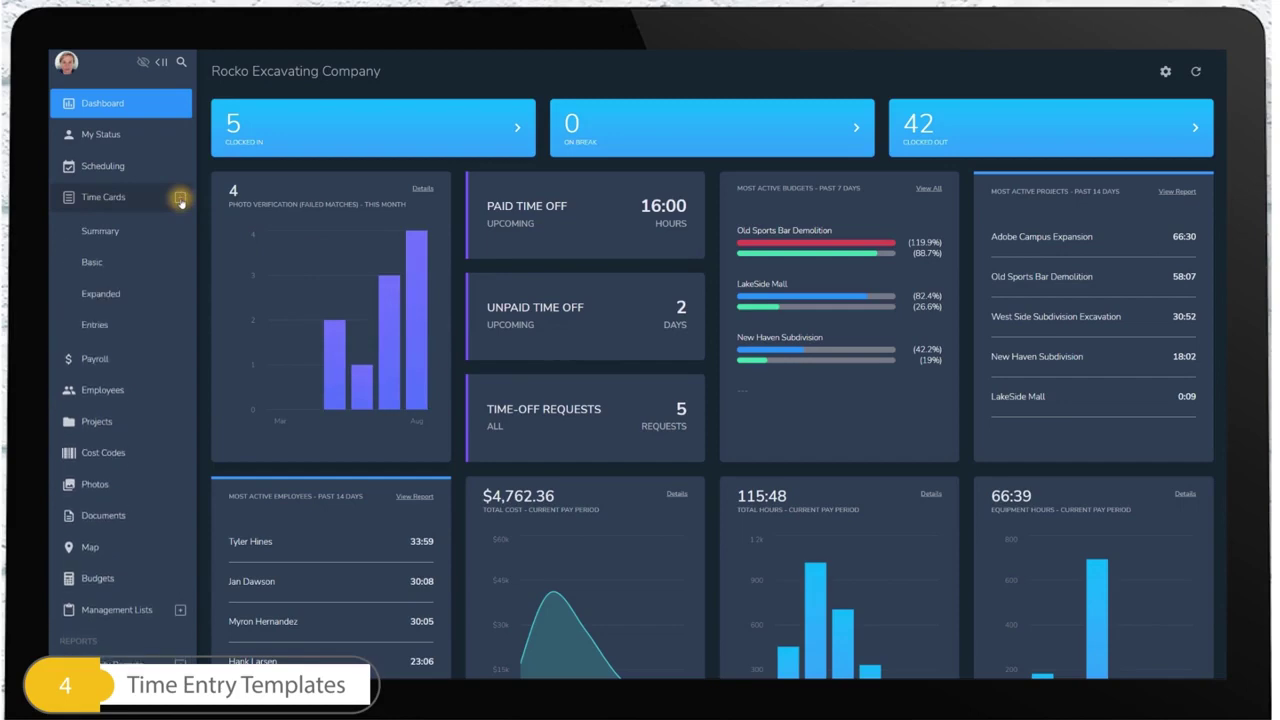
left_click(121, 236)
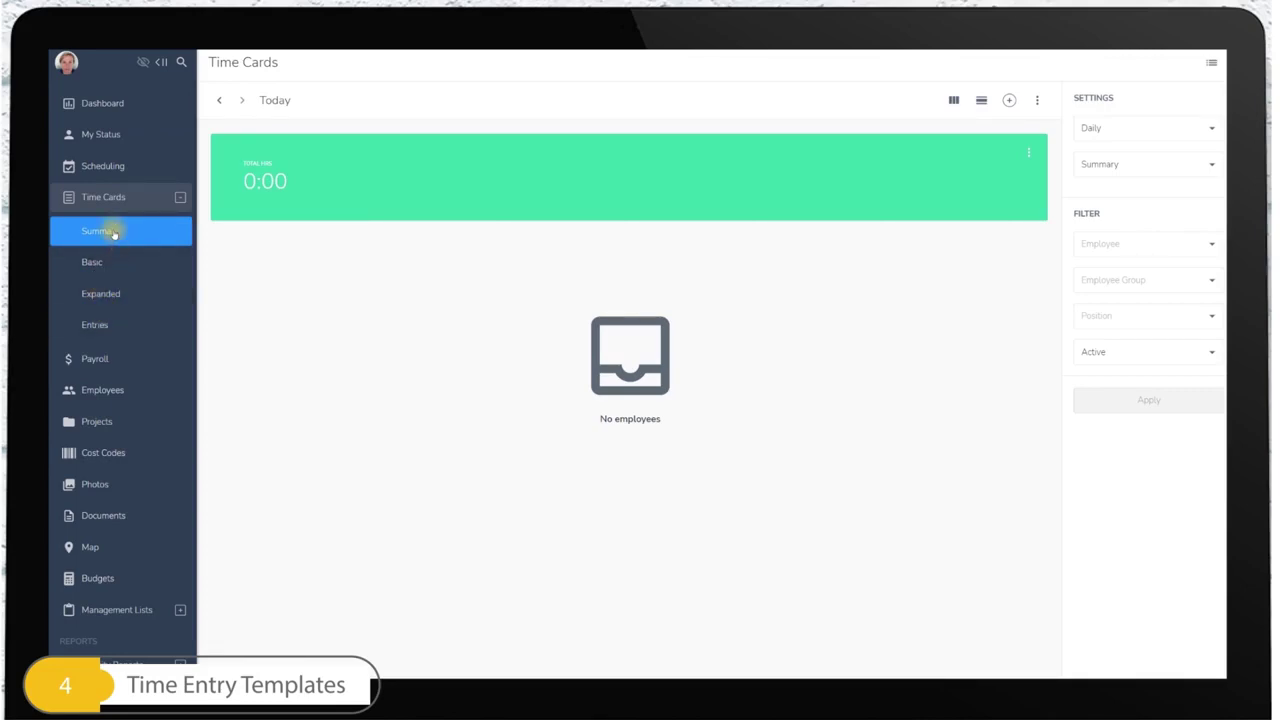
left_click(1009, 100)
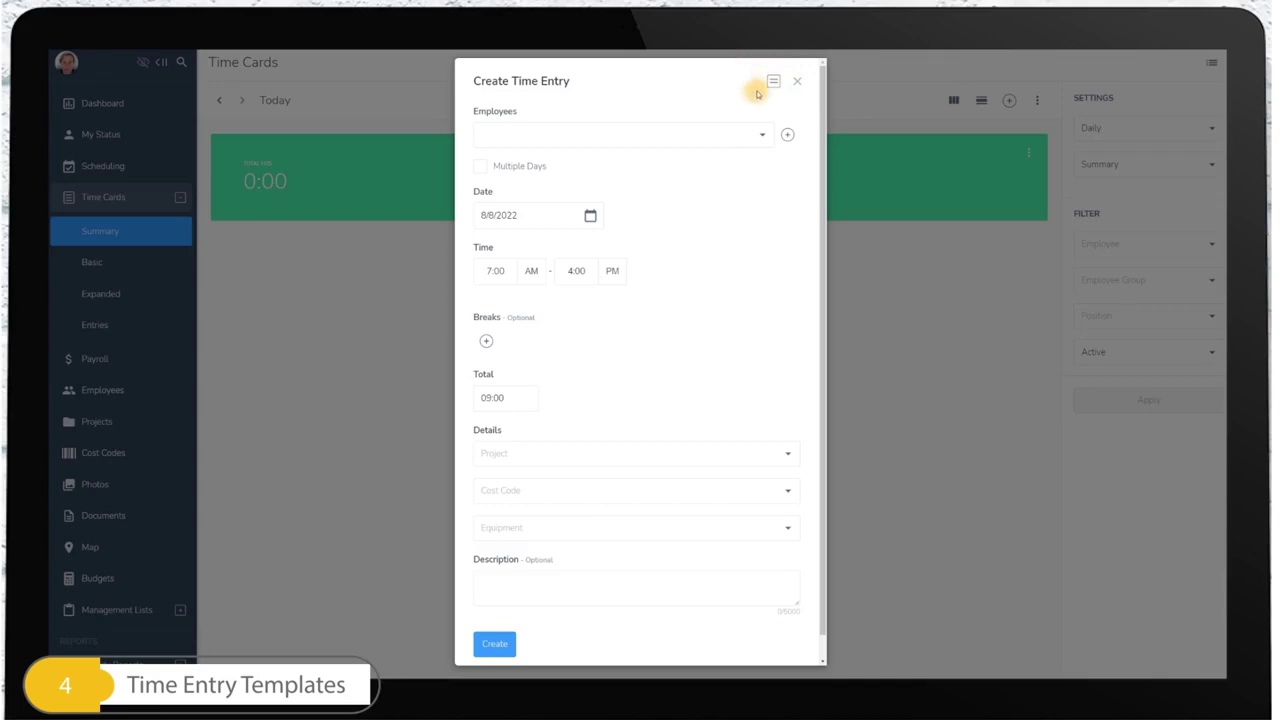
left_click(774, 84)
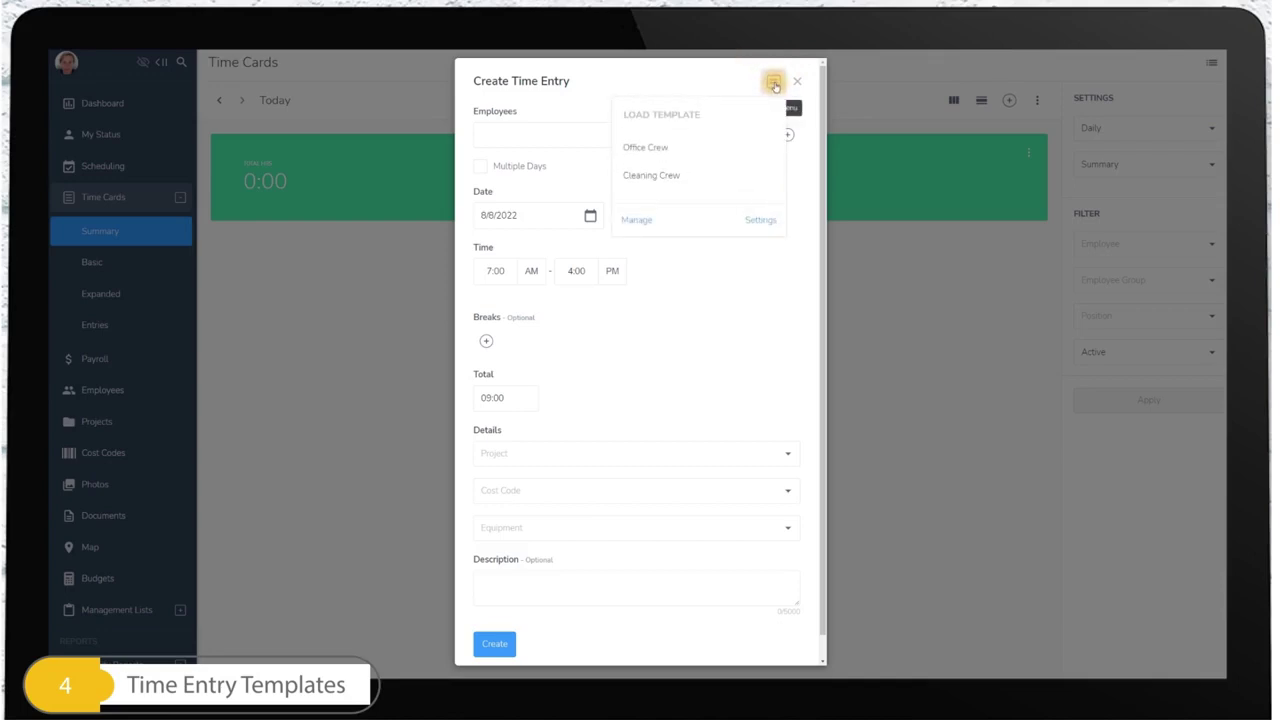
left_click(748, 150)
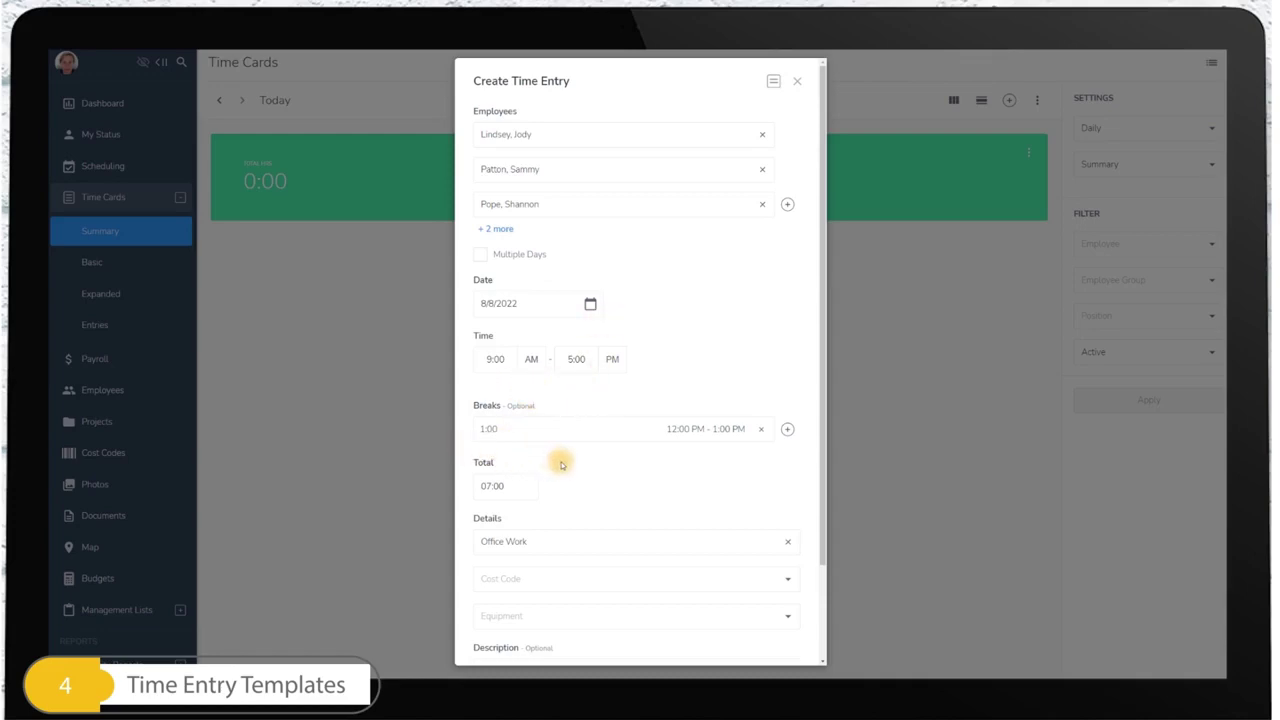
Step: Create the time entry for the employees loaded from the Office Crew template
scroll(562, 460, "down", 2)
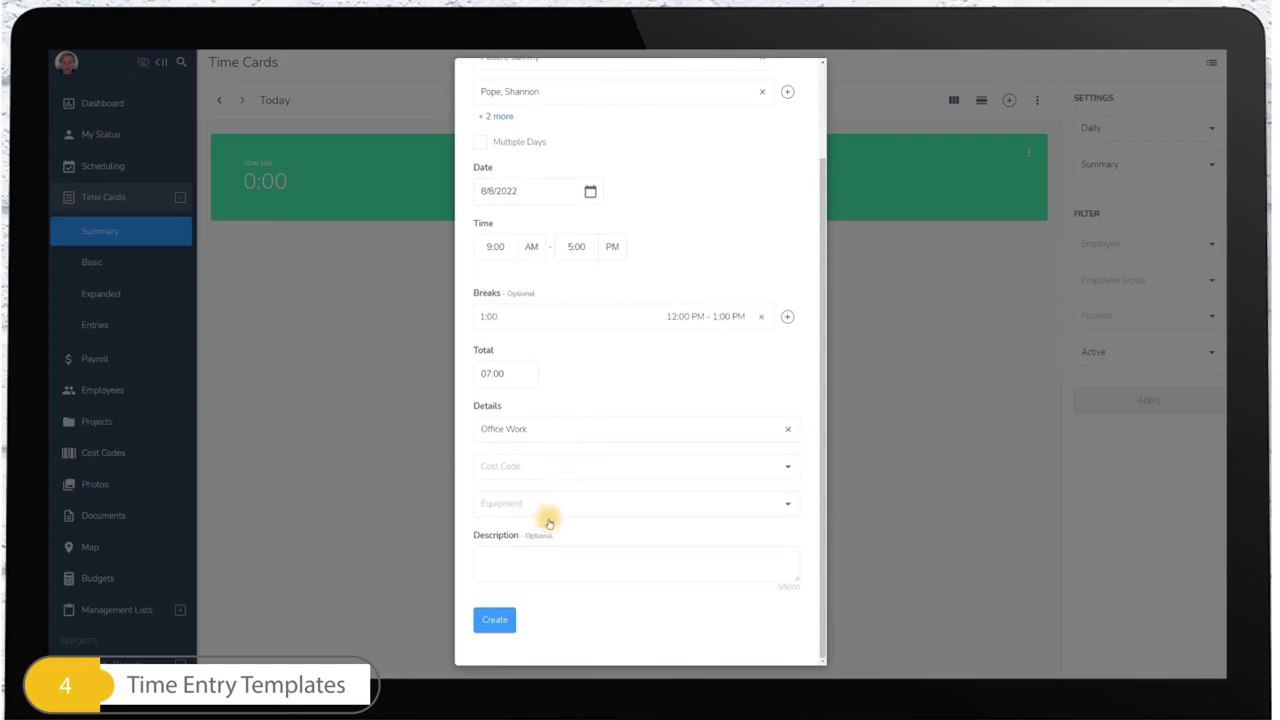
left_click(495, 620)
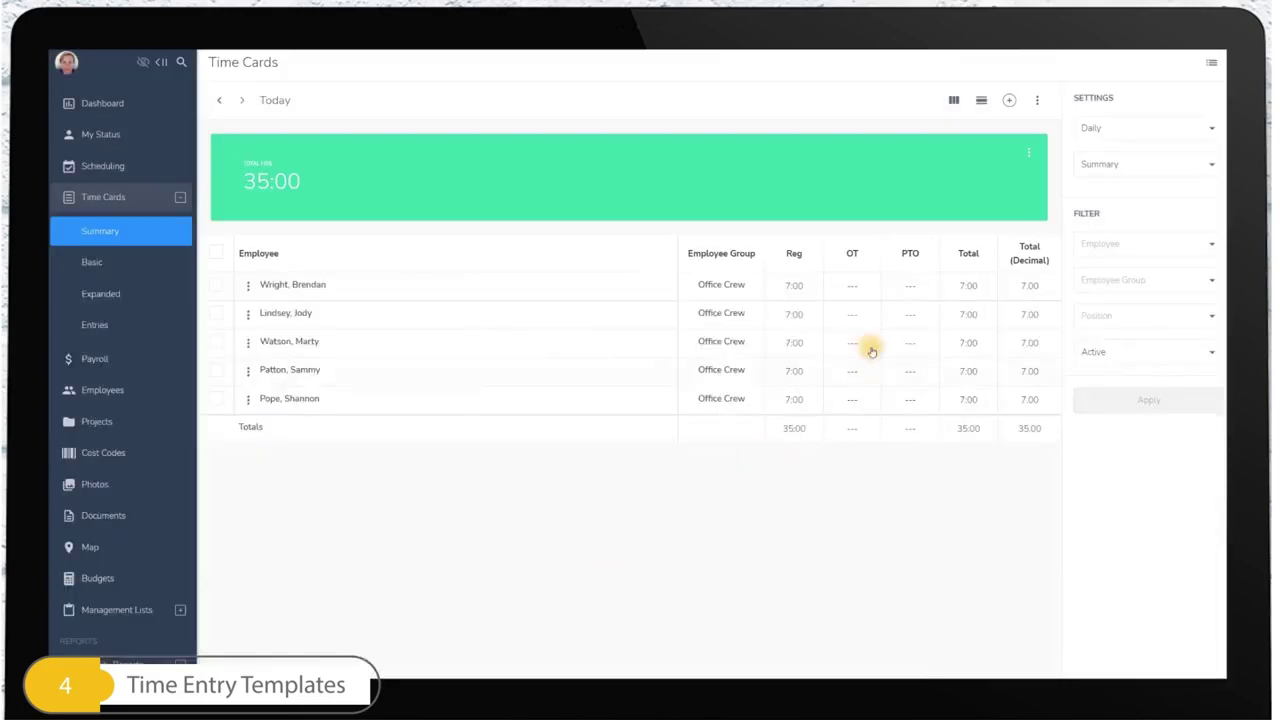
Step: Open template management from a new time entry and start a template named Night Security Crew
left_click(1009, 100)
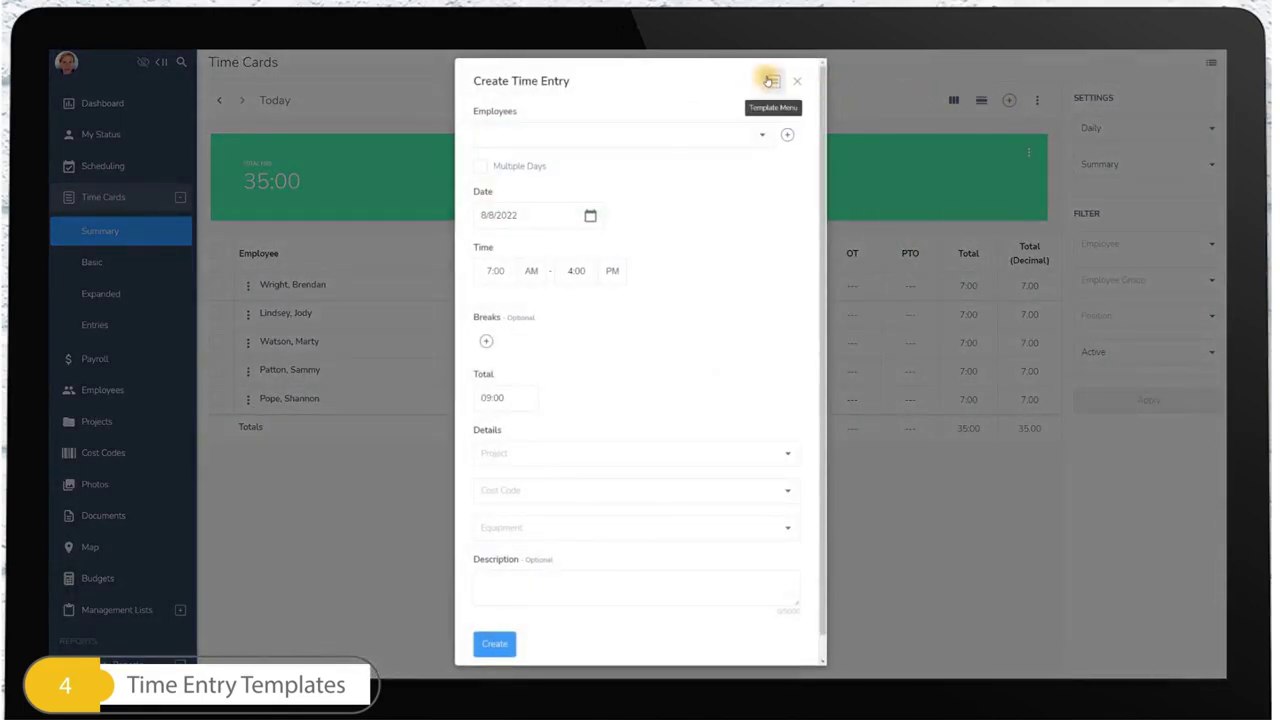
left_click(773, 81)
left_click(636, 225)
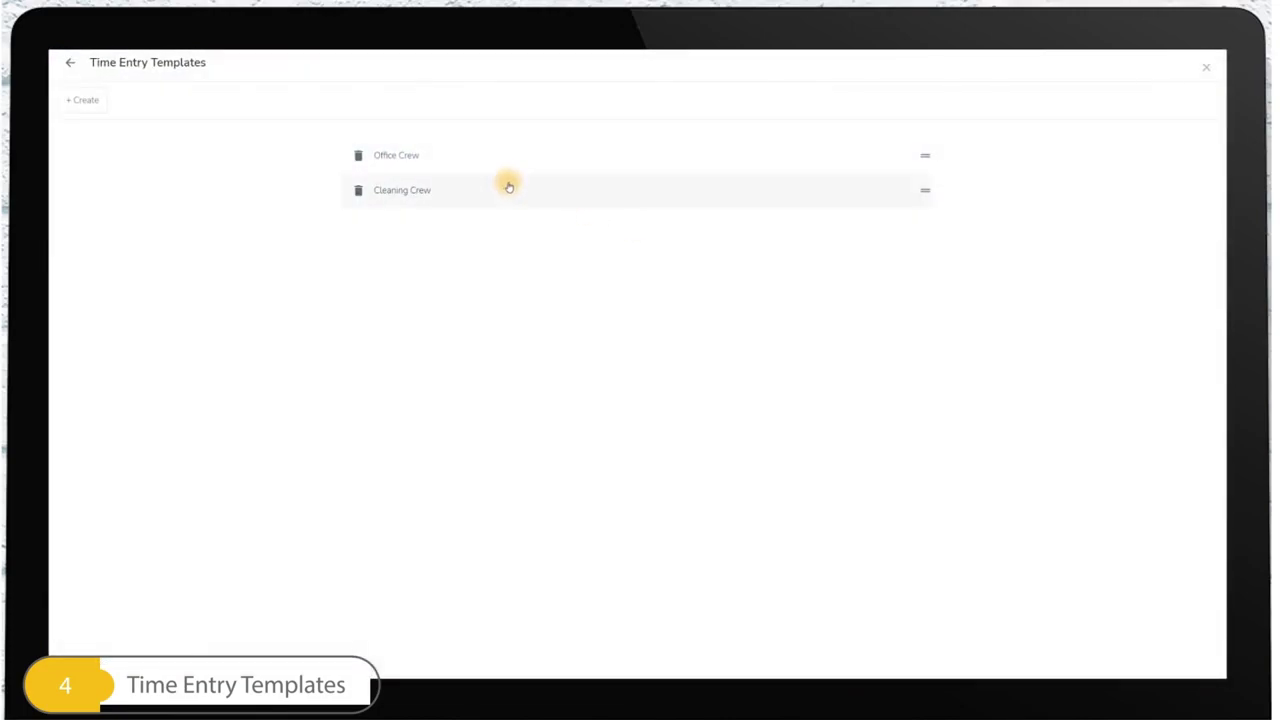
left_click(85, 101)
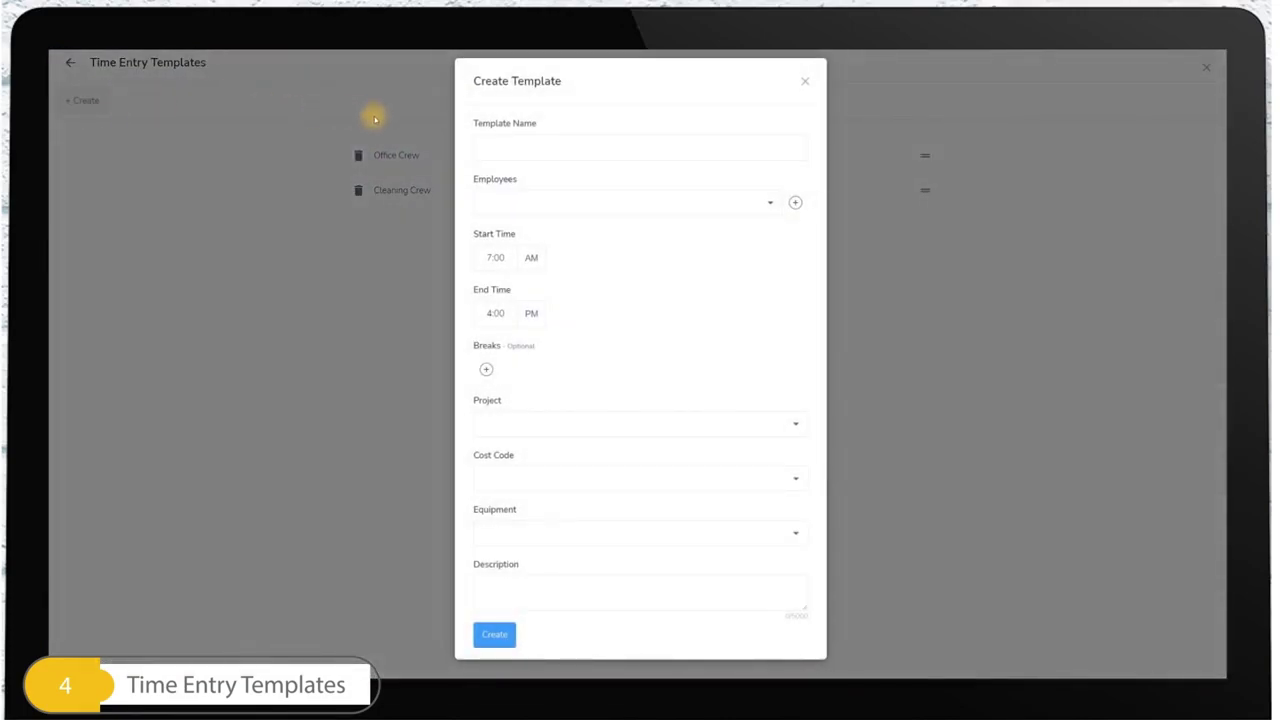
left_click(514, 146)
type("Night Security Crew")
Step: Add the second, third and ninth listed employees to the Night Security Crew template
left_click(795, 202)
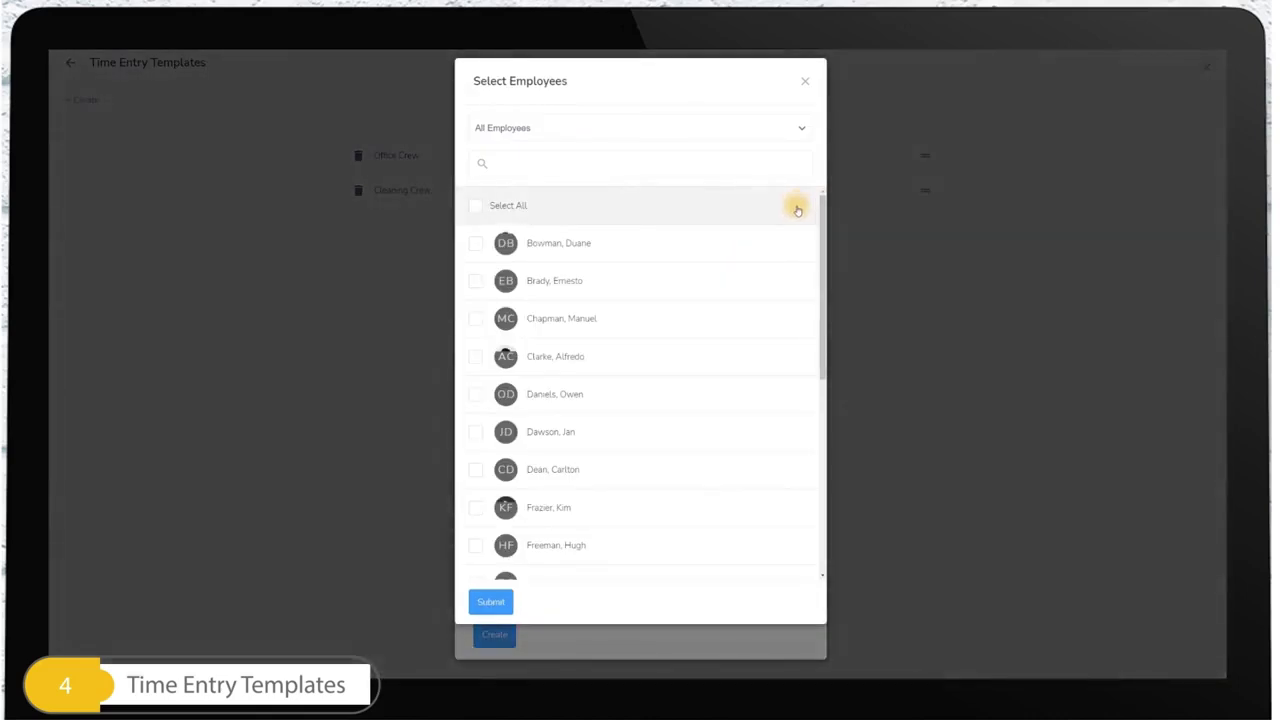
left_click(475, 281)
left_click(475, 318)
left_click(475, 545)
left_click(491, 601)
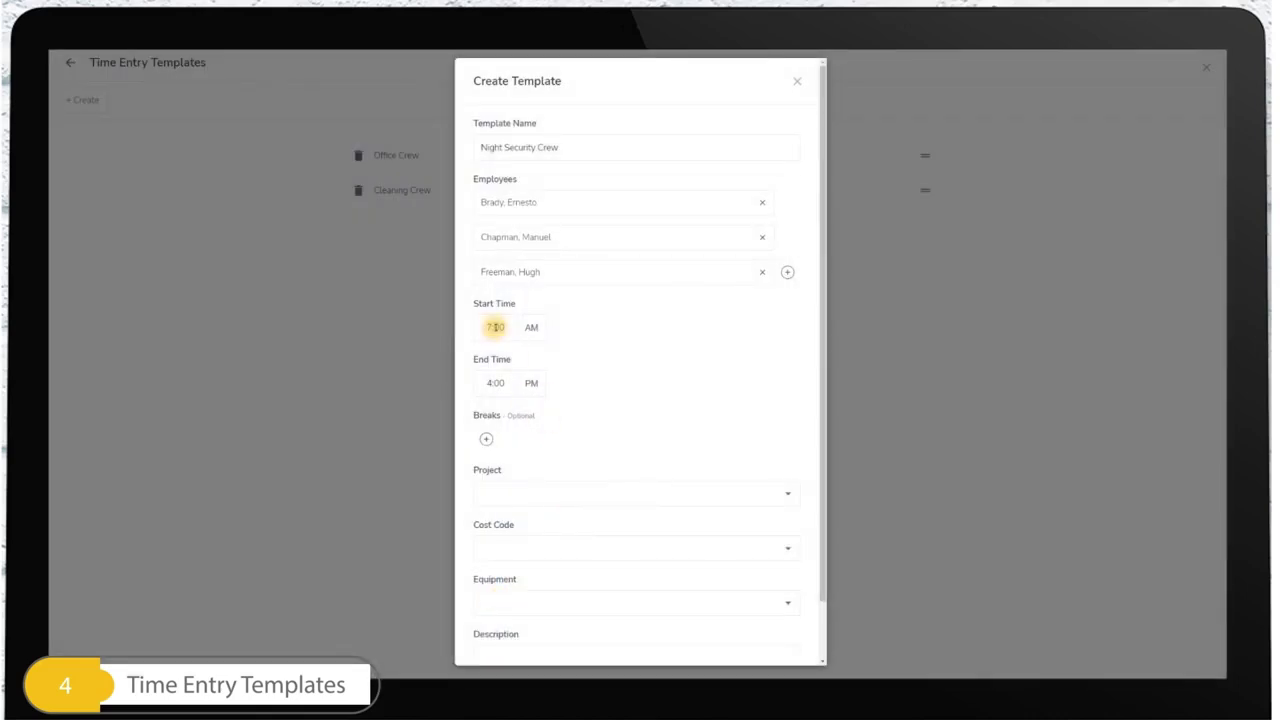
Step: Set the template's start time to 9:00 PM and its end time to 5:00 AM
left_click(495, 327)
left_click(531, 327)
left_click(533, 357)
left_click(495, 383)
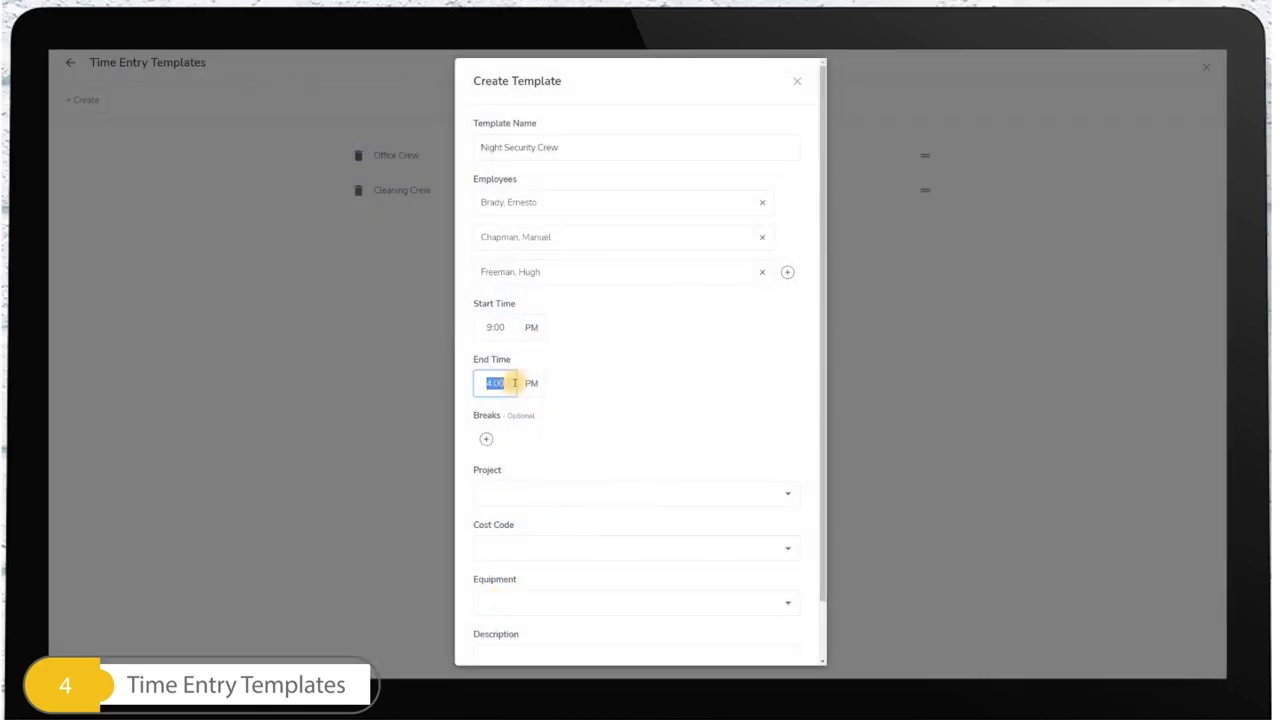
type("5:00")
left_click(530, 384)
left_click(533, 401)
Step: Assign the Security cost code to the Night Security Crew template and create it
left_click(502, 547)
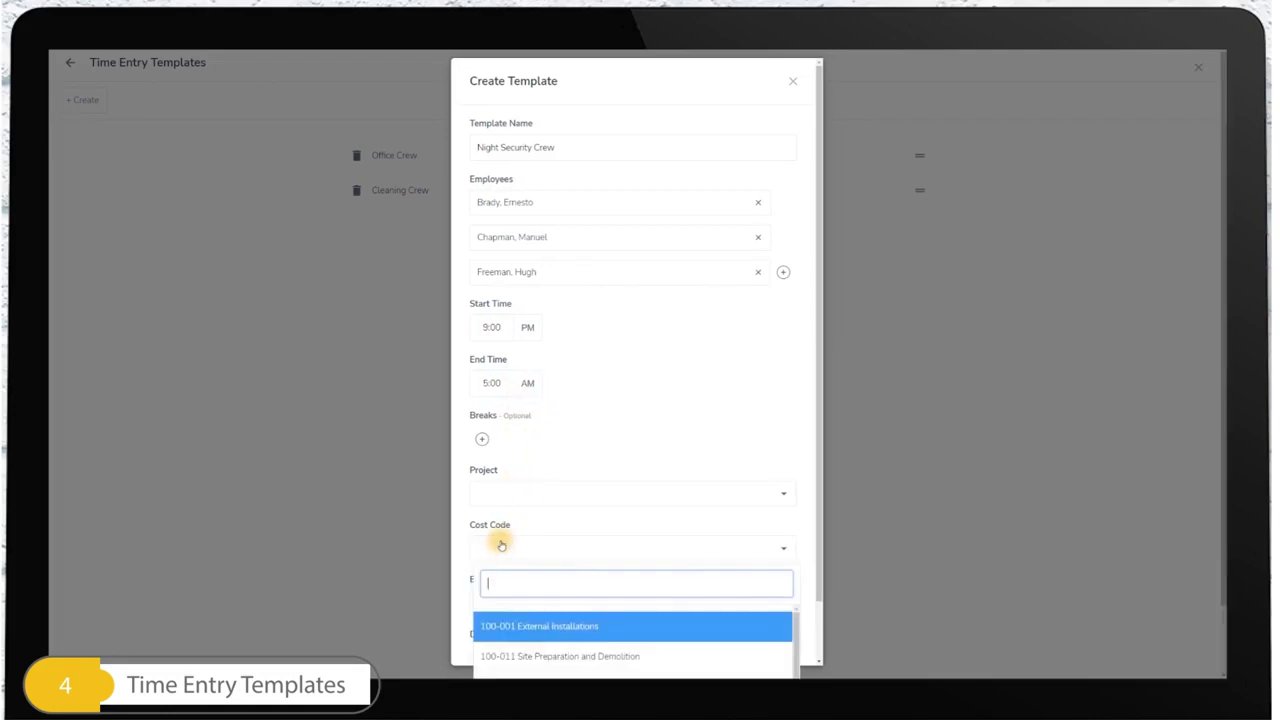
type("secur")
left_click(500, 626)
scroll(520, 620, "down", 1)
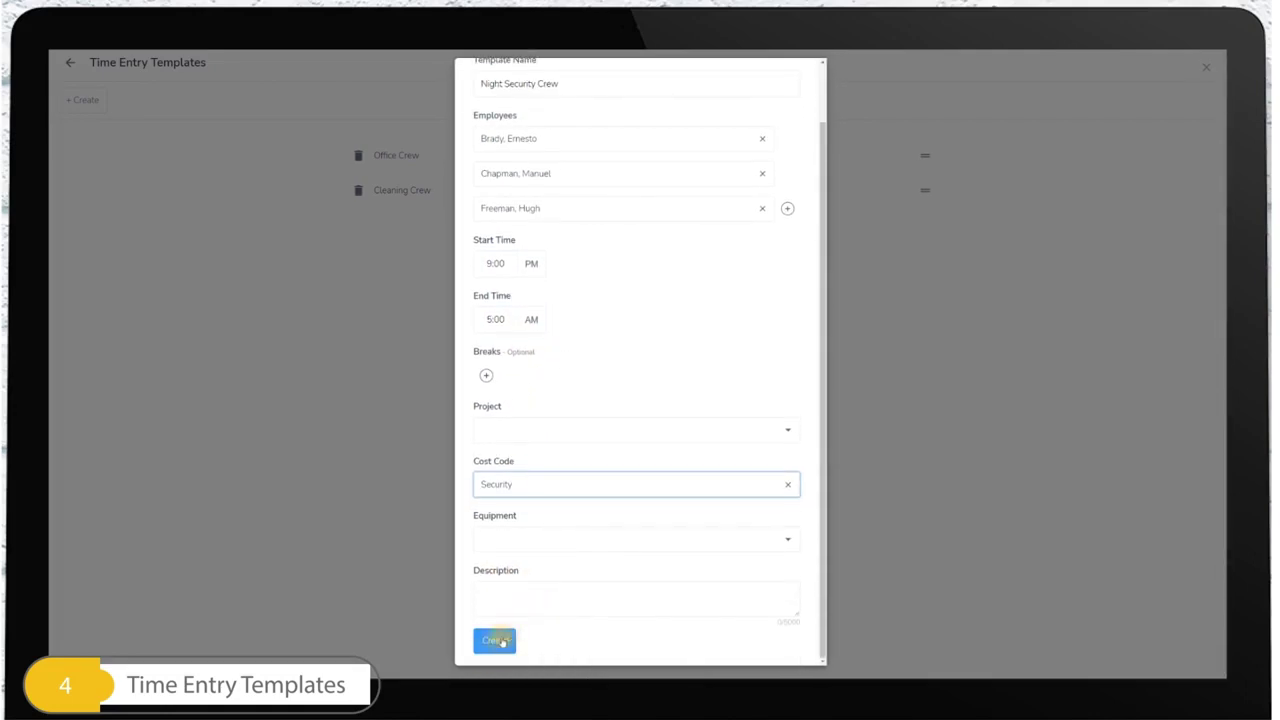
left_click(491, 641)
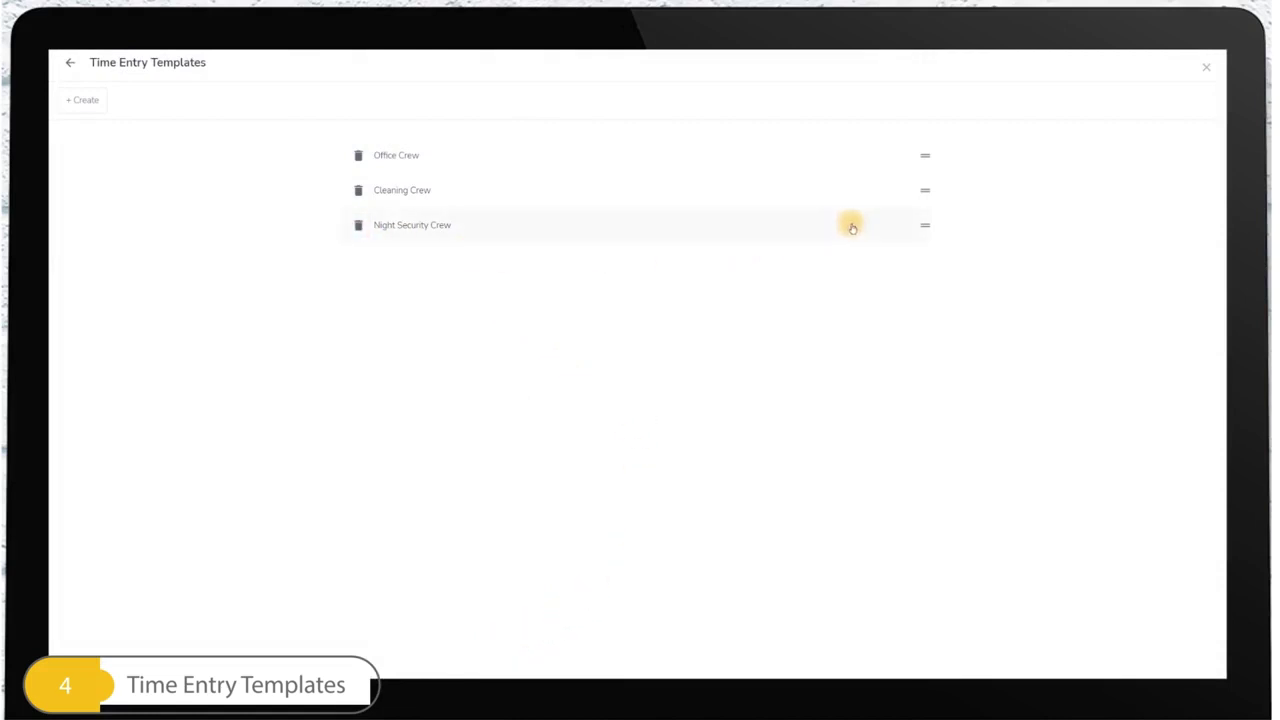
Step: Move Night Security Crew to first place in the template list and open and re-save the Cleaning Crew template
left_click_drag(926, 223, 937, 143)
left_click(702, 226)
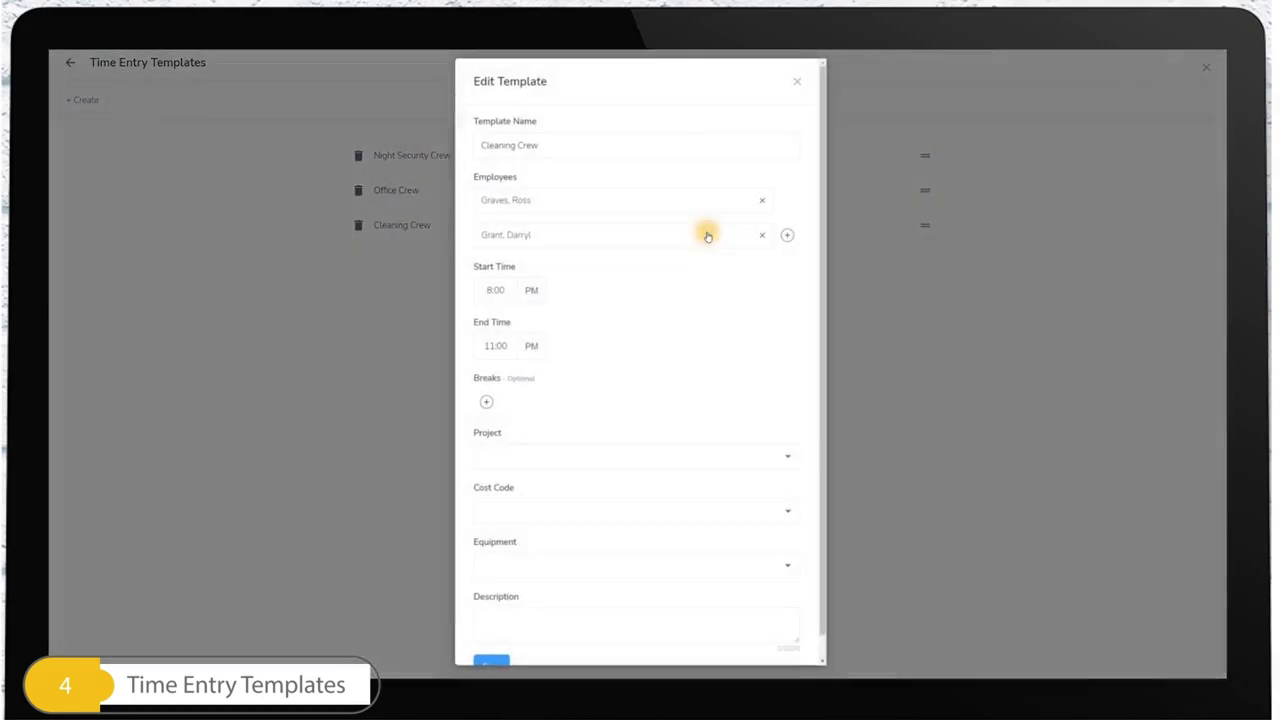
scroll(660, 345, "down", 1)
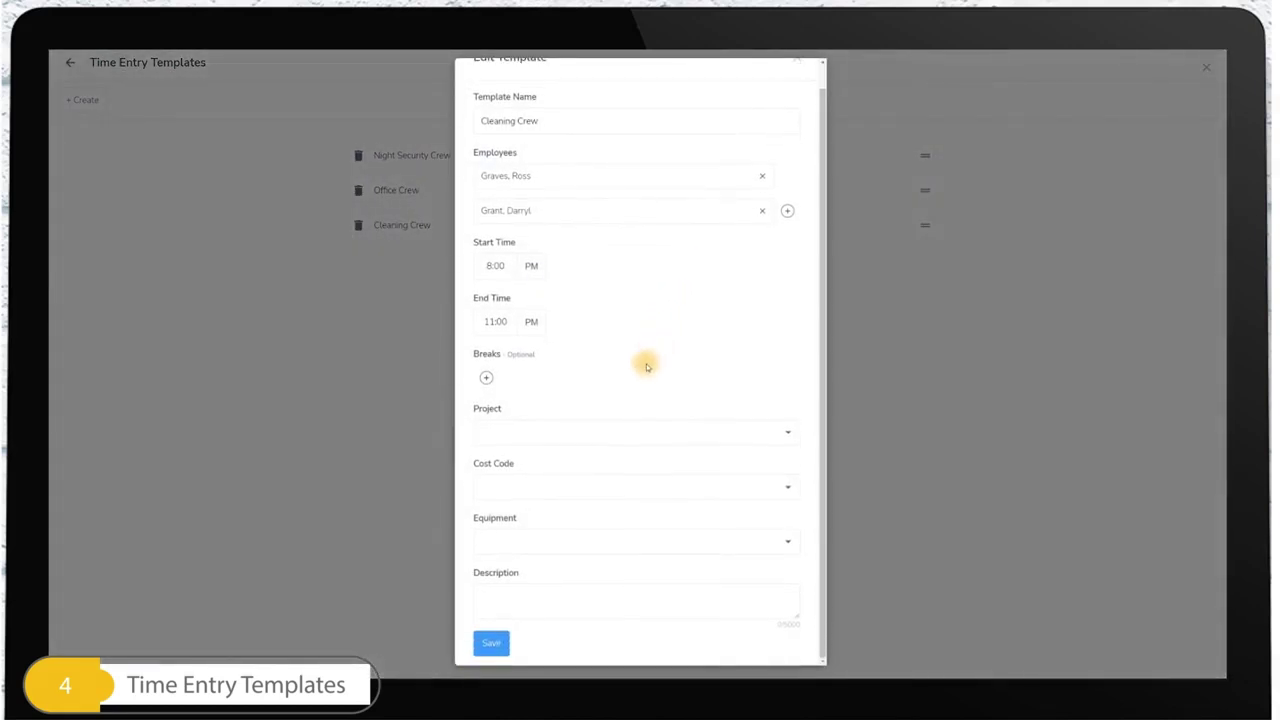
left_click(489, 648)
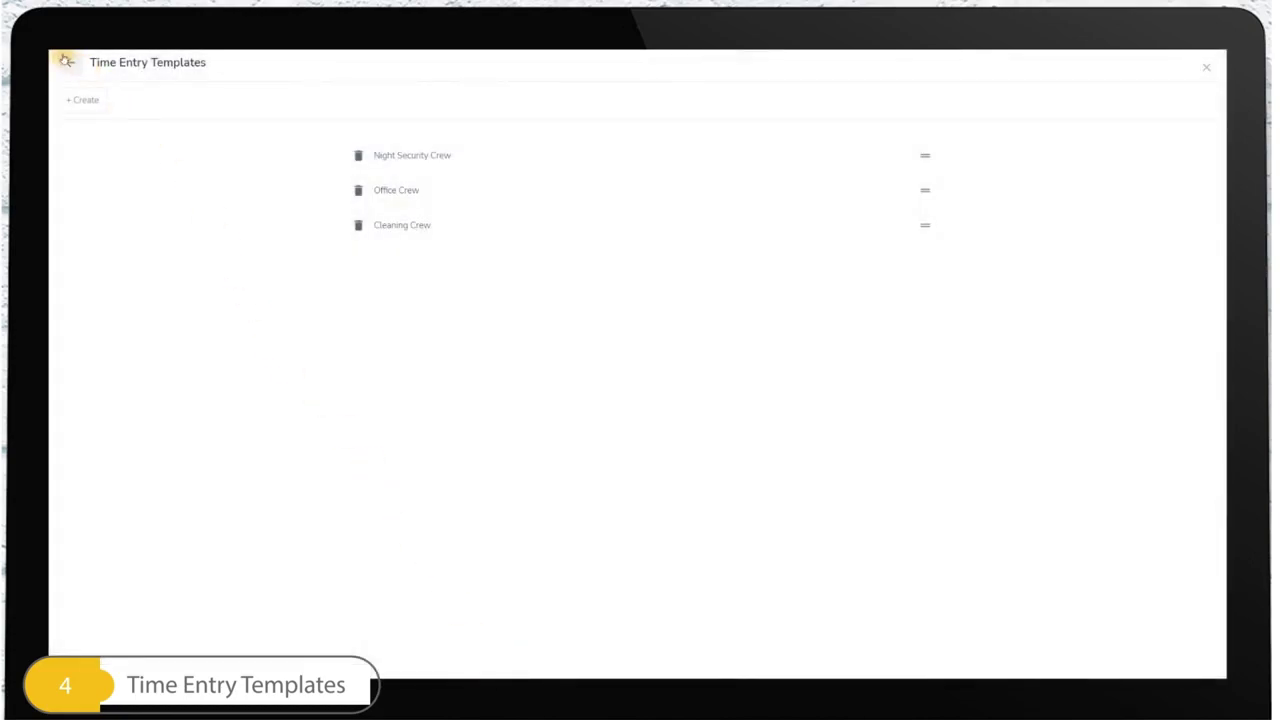
left_click(66, 61)
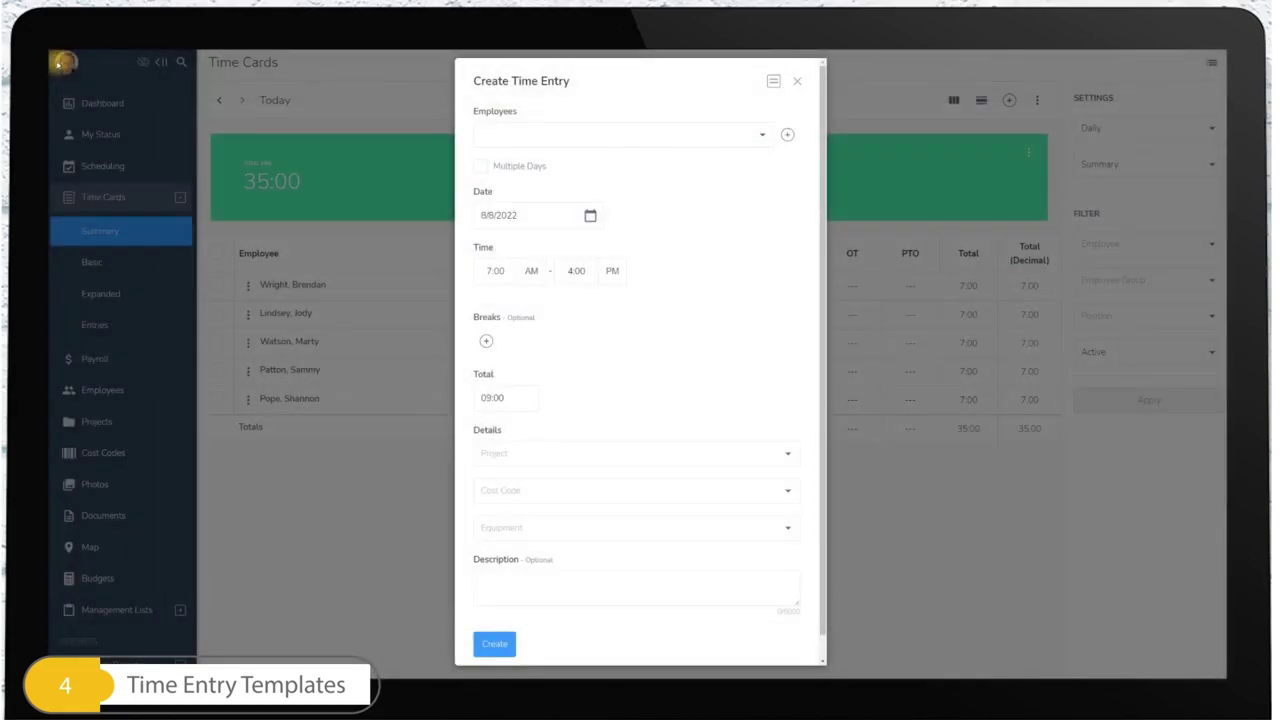
Step: Set Cleaning Crew as the default template for new time entries and apply it
left_click(771, 82)
left_click(763, 240)
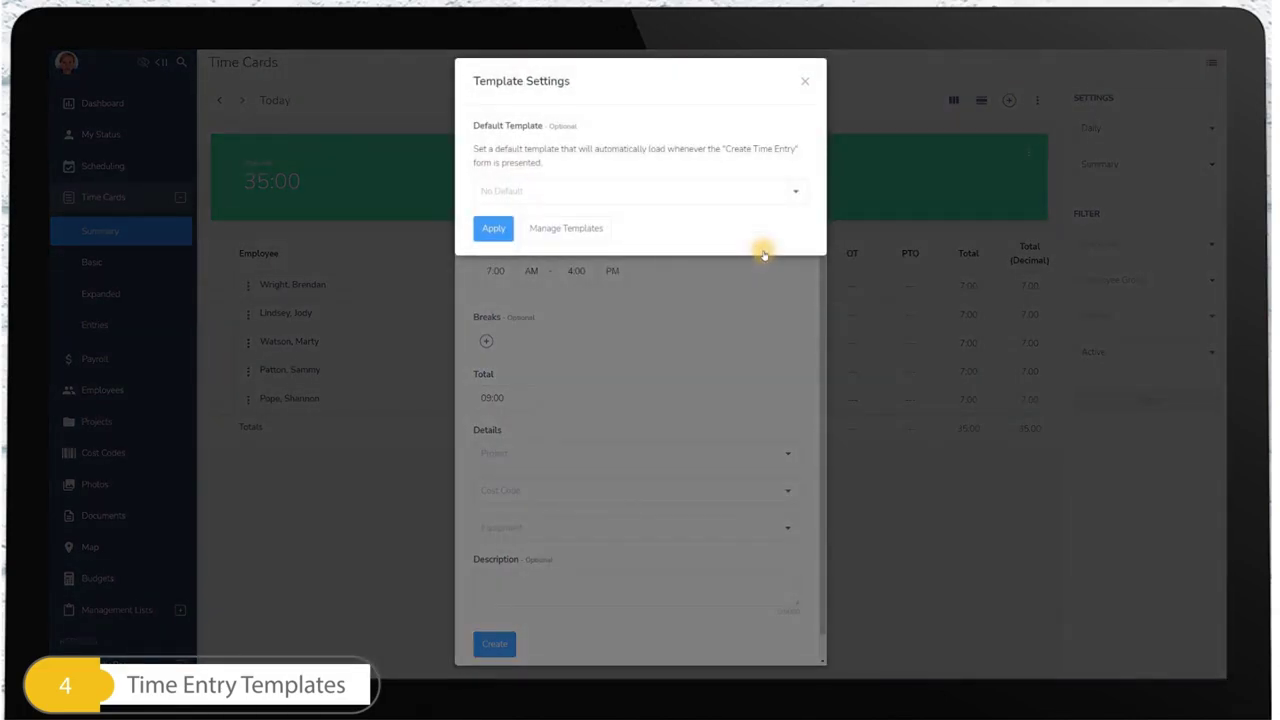
left_click(760, 190)
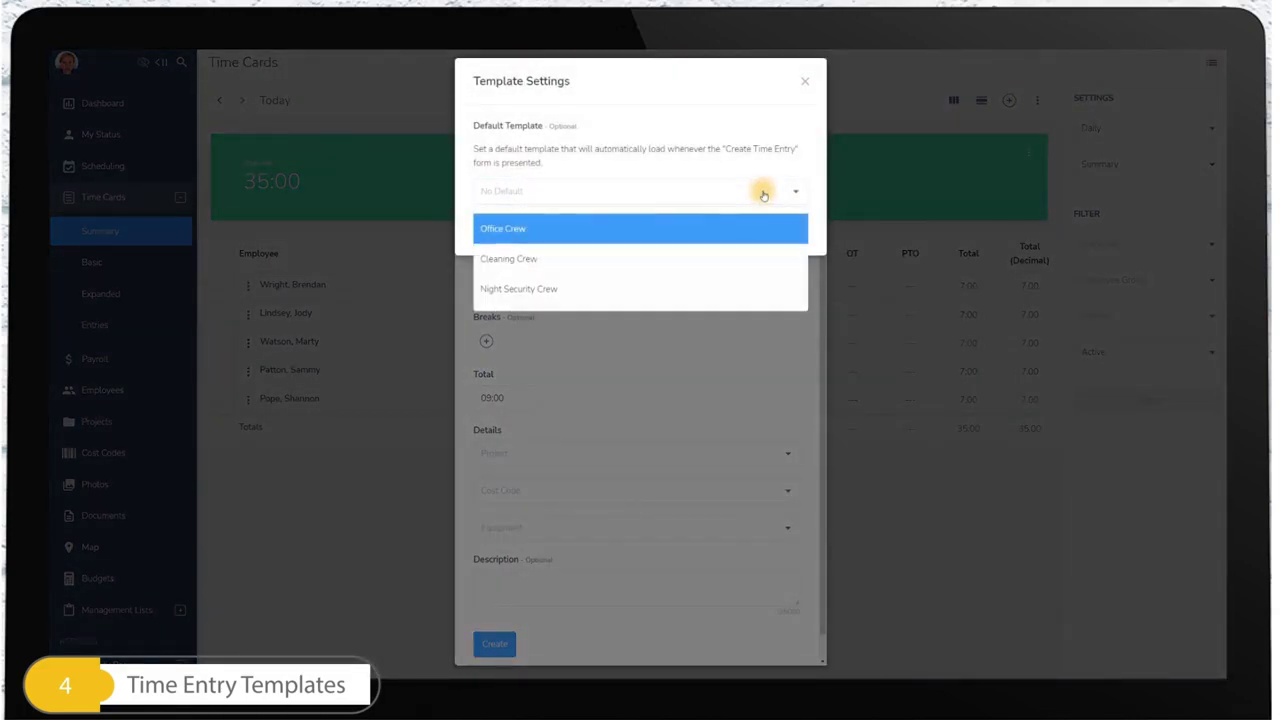
left_click(719, 260)
left_click(493, 228)
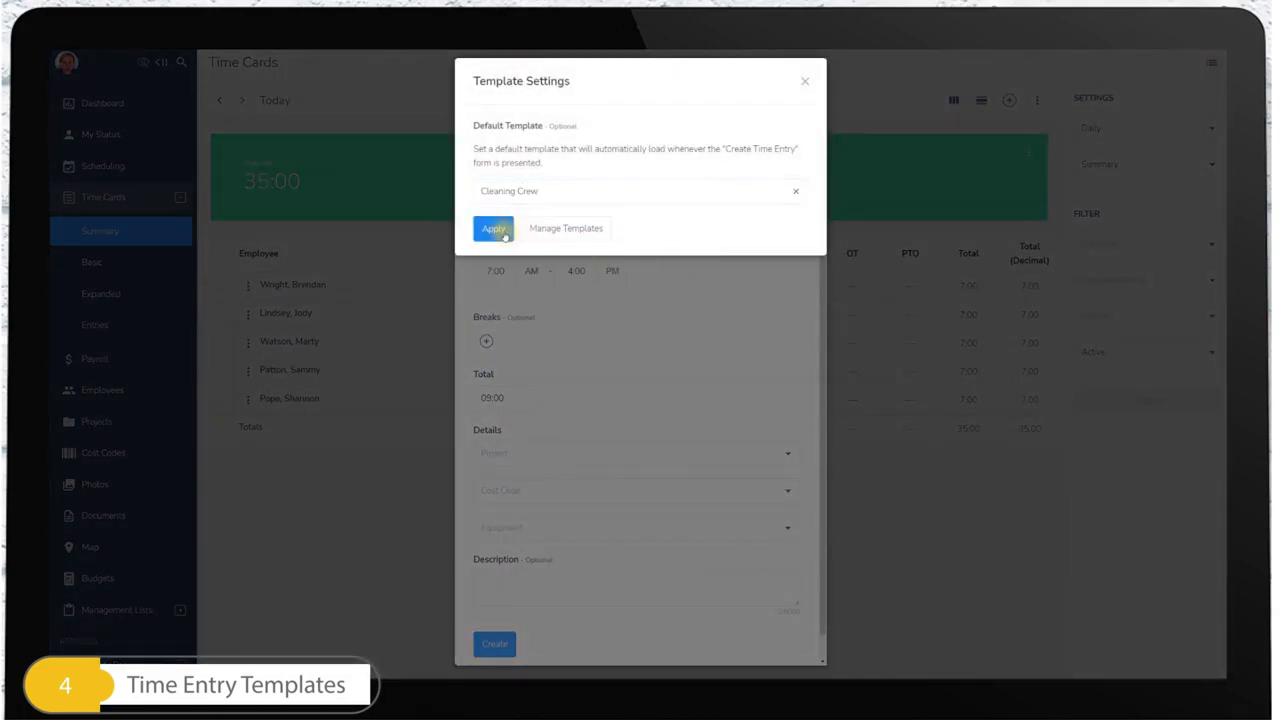
Step: Clear the default time entry template in the template settings and apply the change
left_click(773, 81)
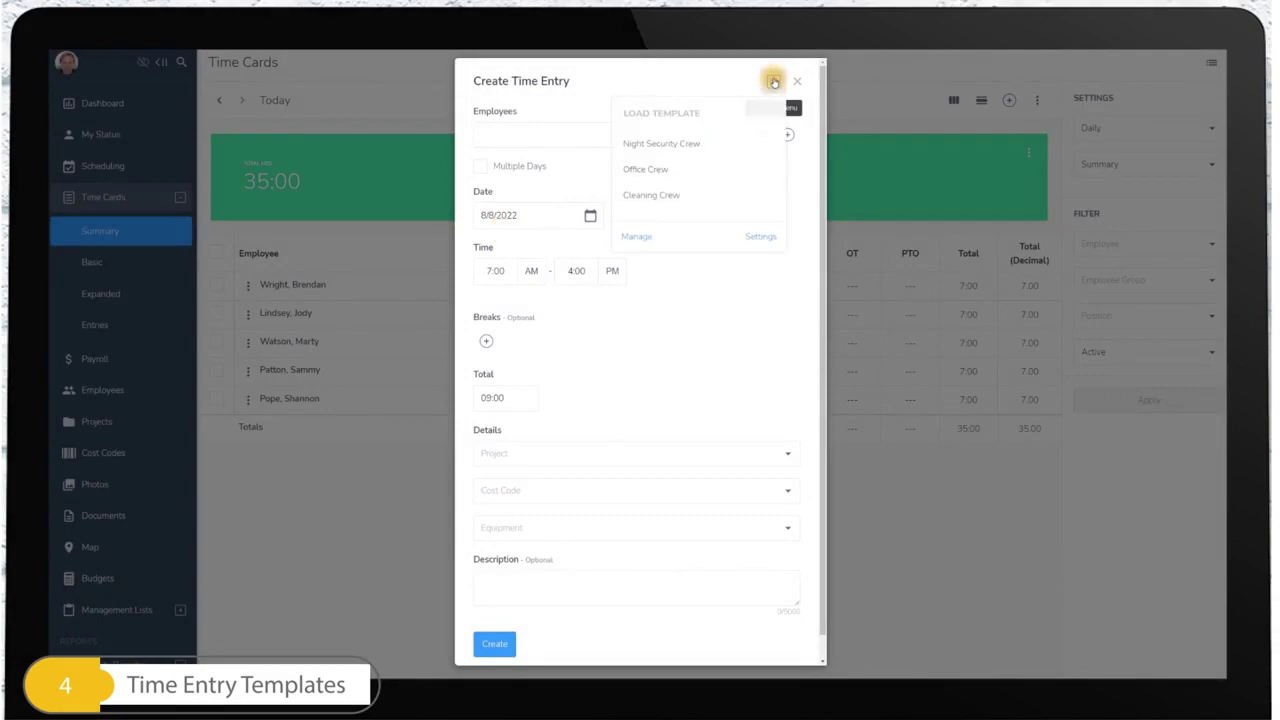
left_click(757, 250)
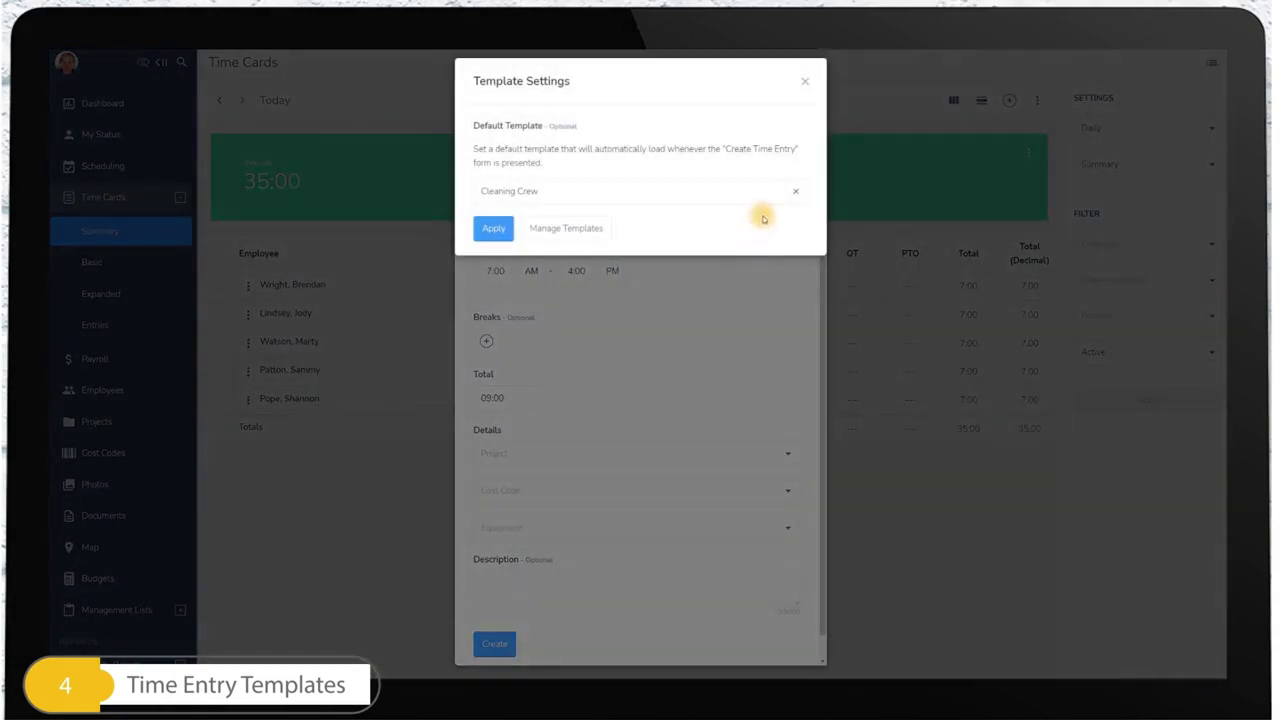
left_click(796, 194)
left_click(493, 228)
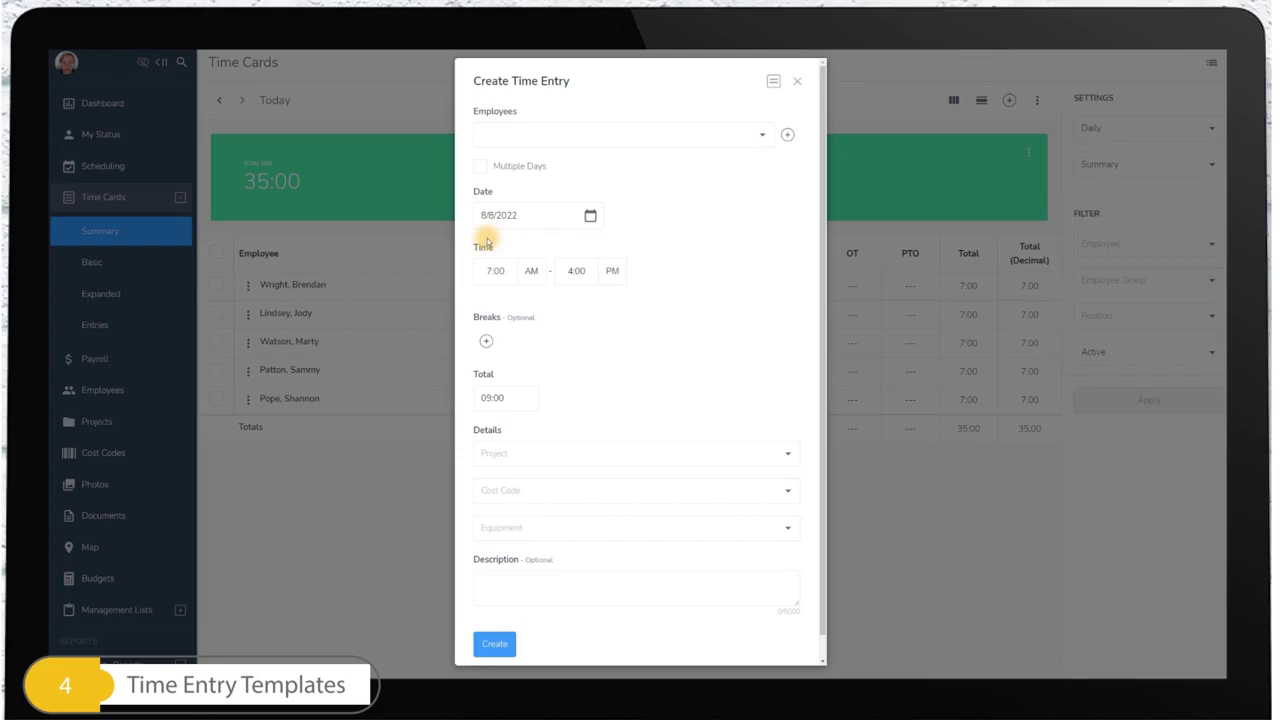
left_click(772, 83)
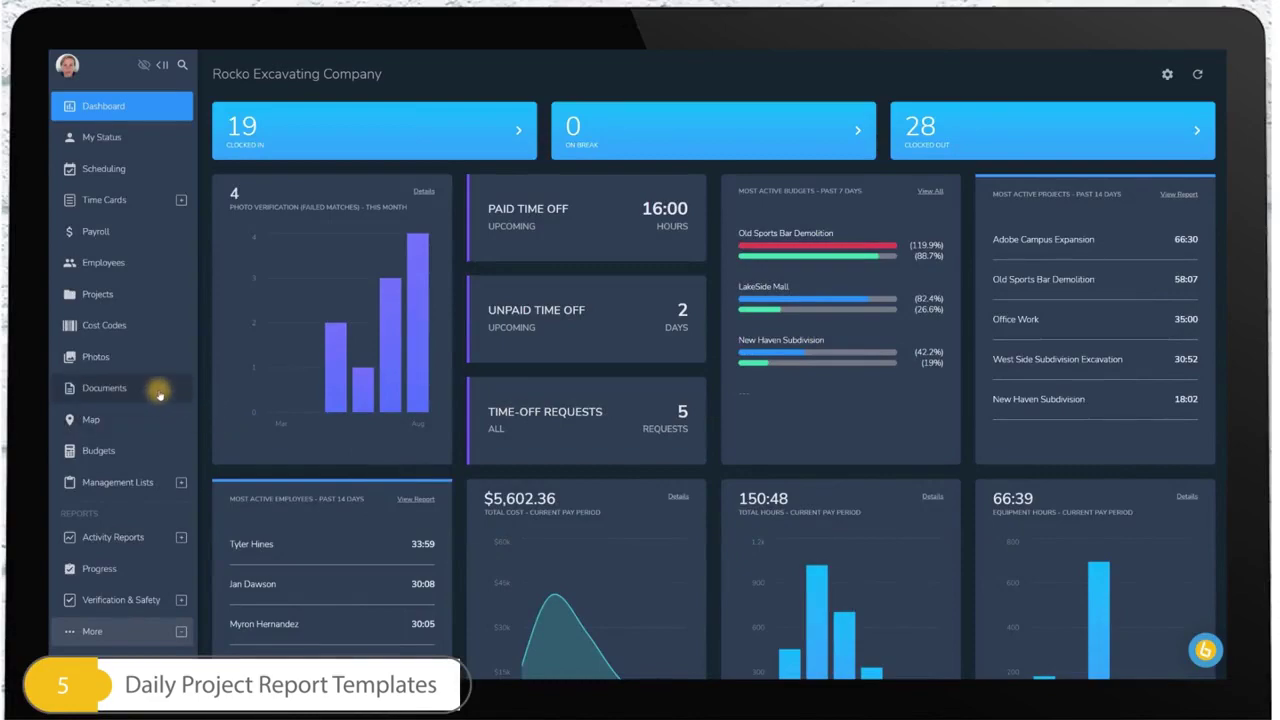
Step: Open the Daily Project Reports and go to the management of their report types
scroll(157, 391, "down", 5)
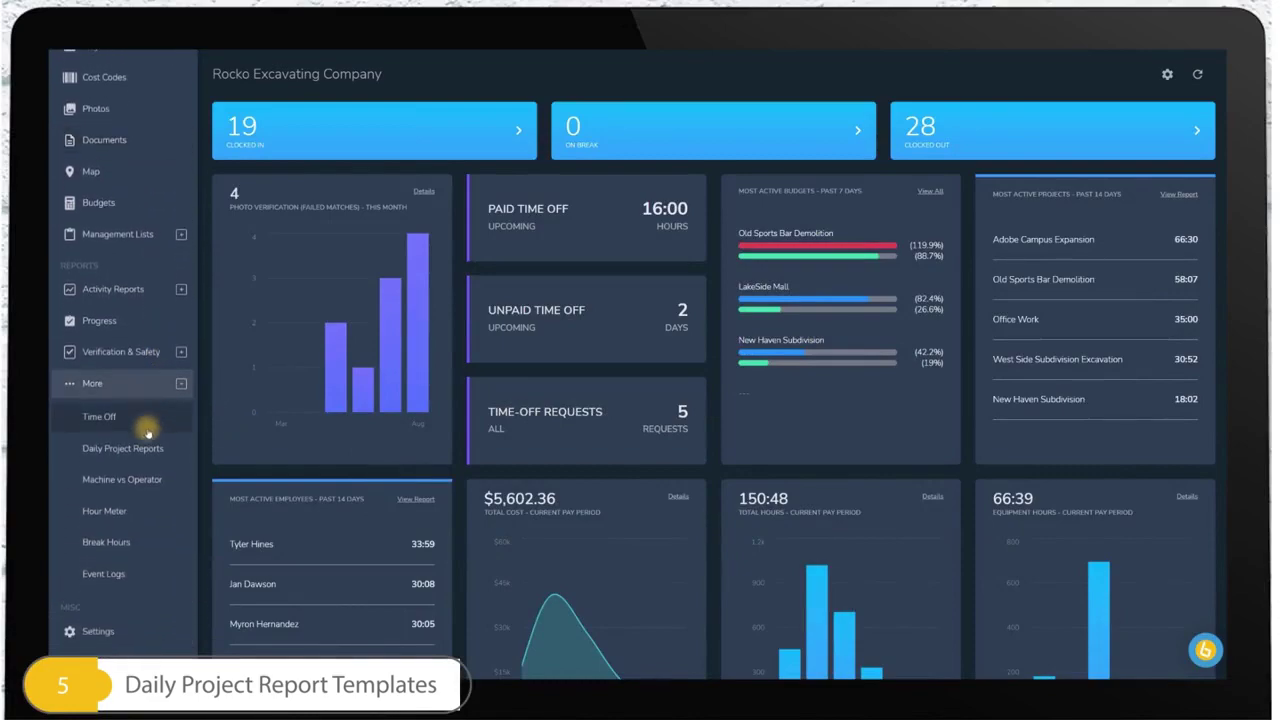
left_click(129, 444)
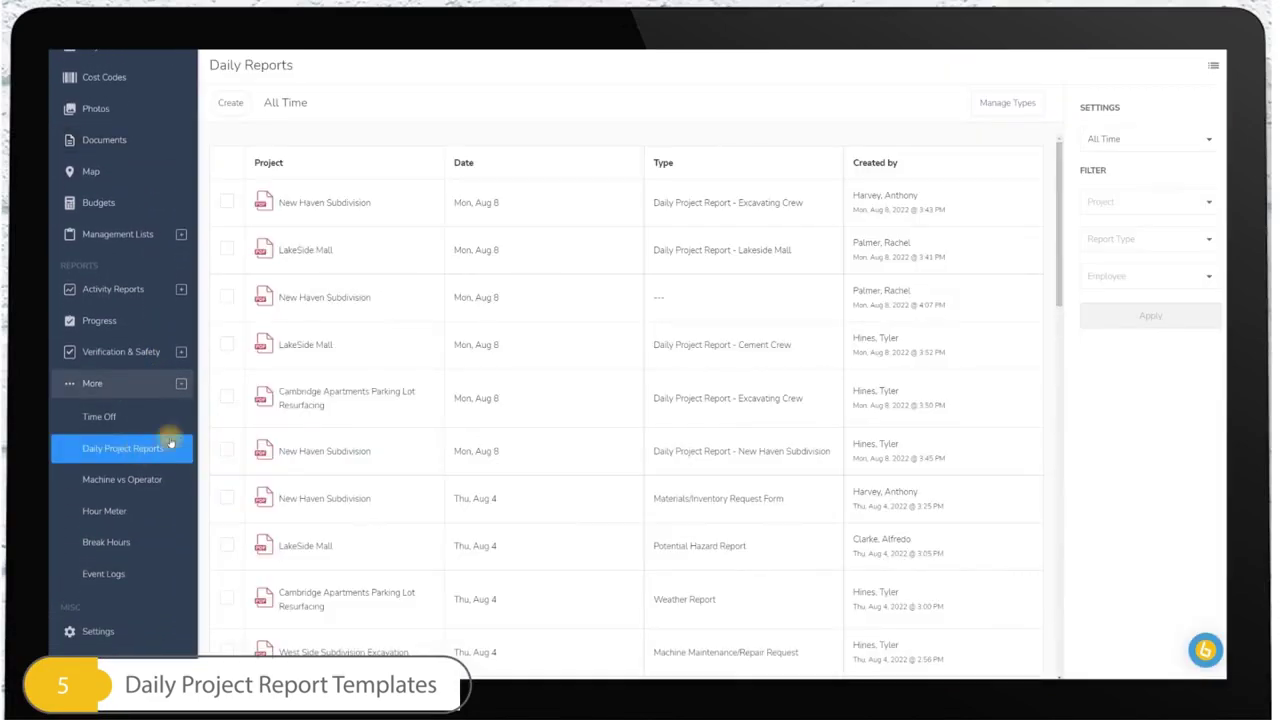
left_click(1006, 104)
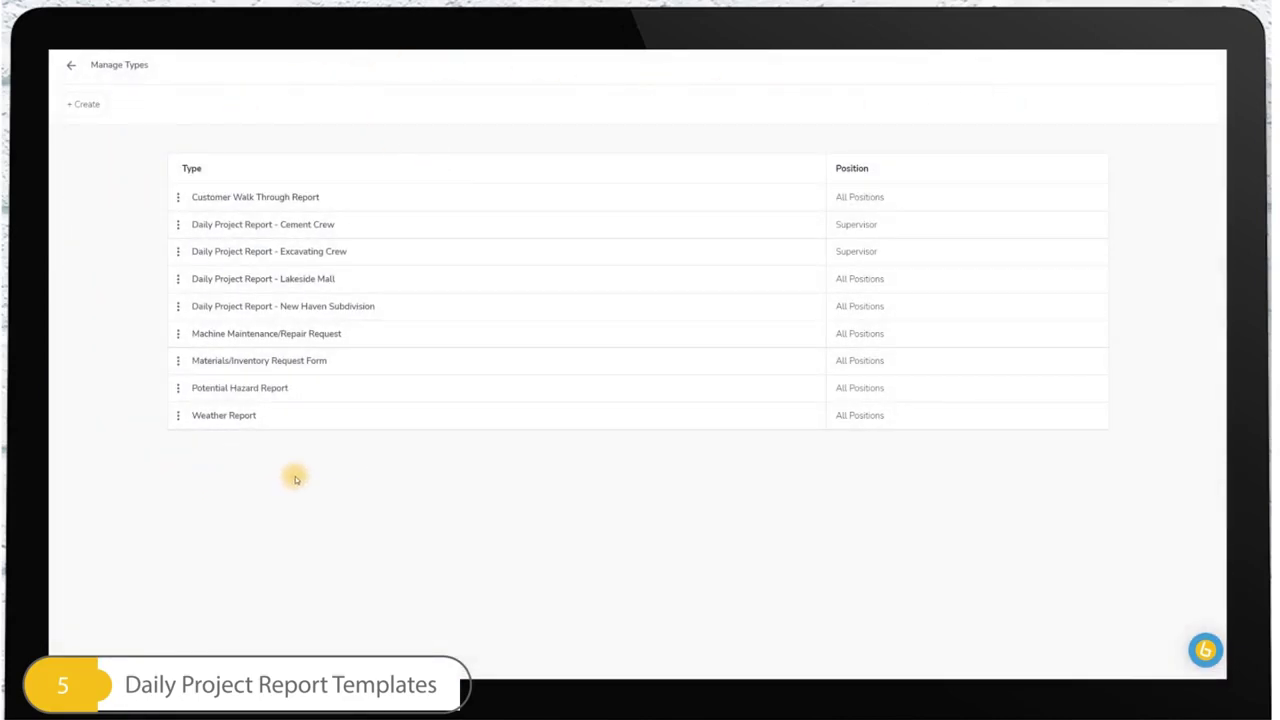
Step: View the Potential Hazard Report type's settings and the actions available for the Weather Report type
left_click(320, 390)
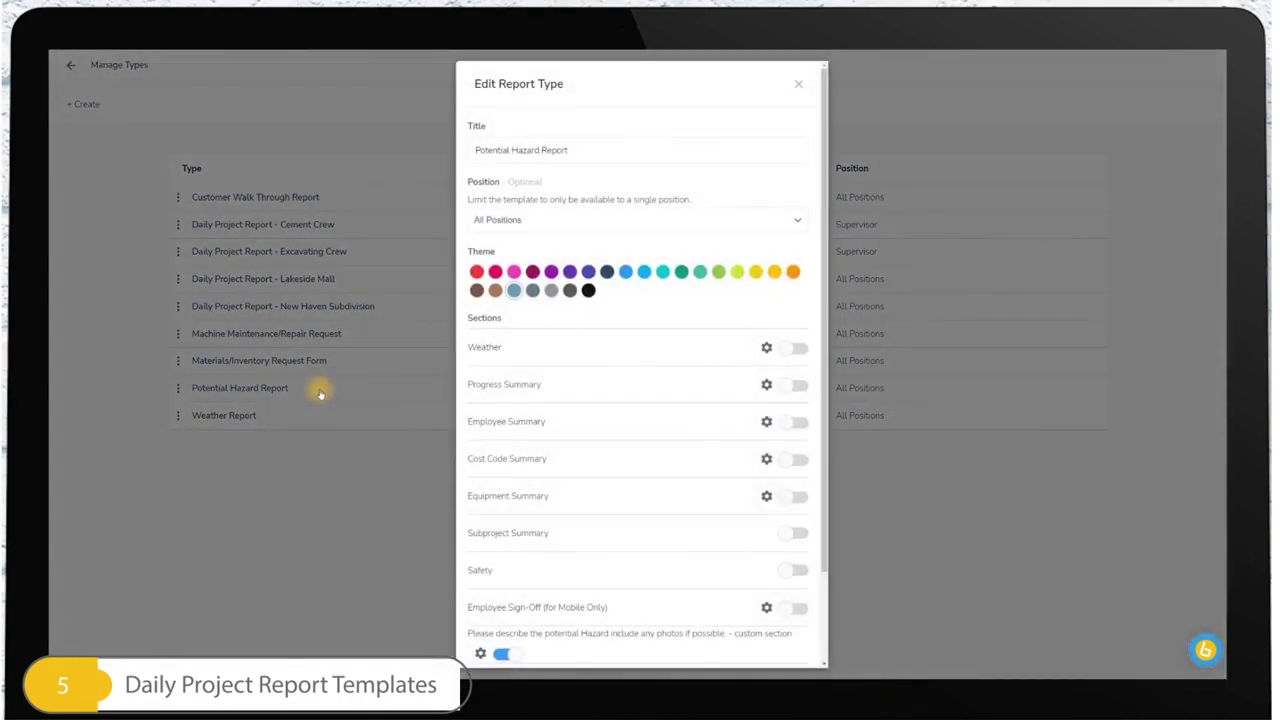
left_click(798, 83)
left_click(179, 415)
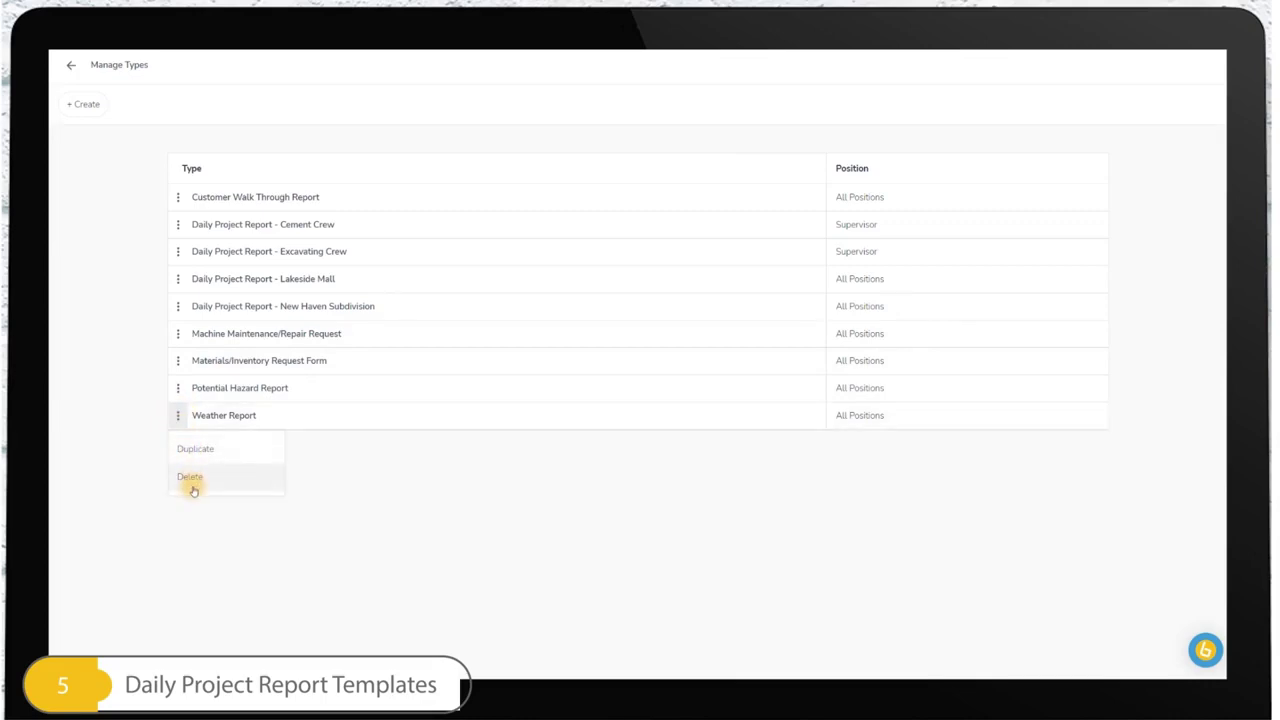
left_click(140, 452)
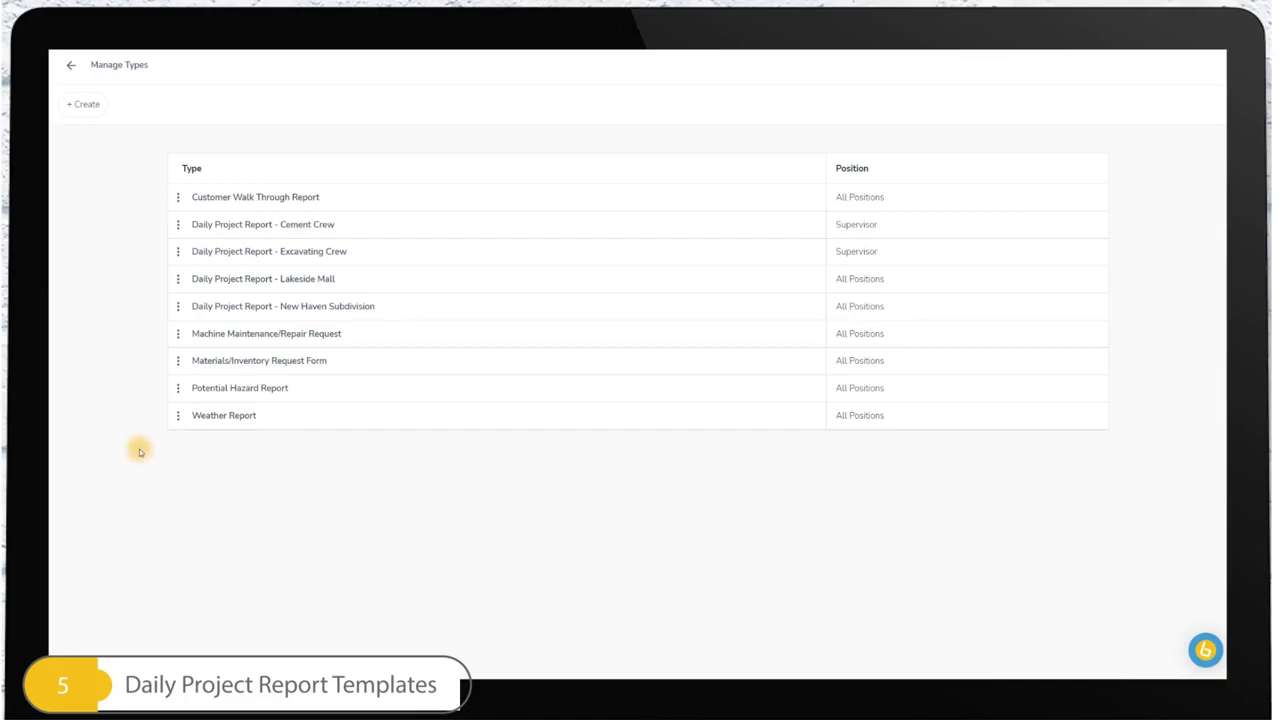
Step: Start a report type titled Safety Briefing Sign Off Report, limited to the Supervisor position, with the red theme
left_click(84, 105)
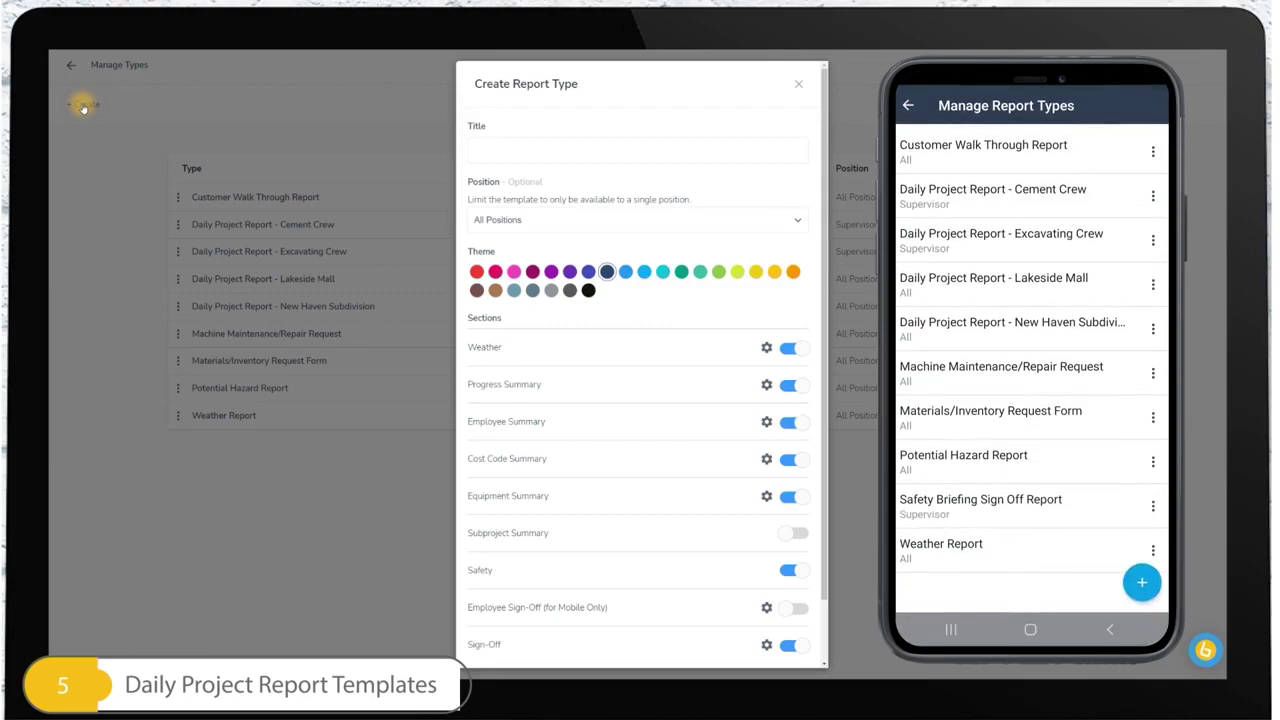
left_click(481, 148)
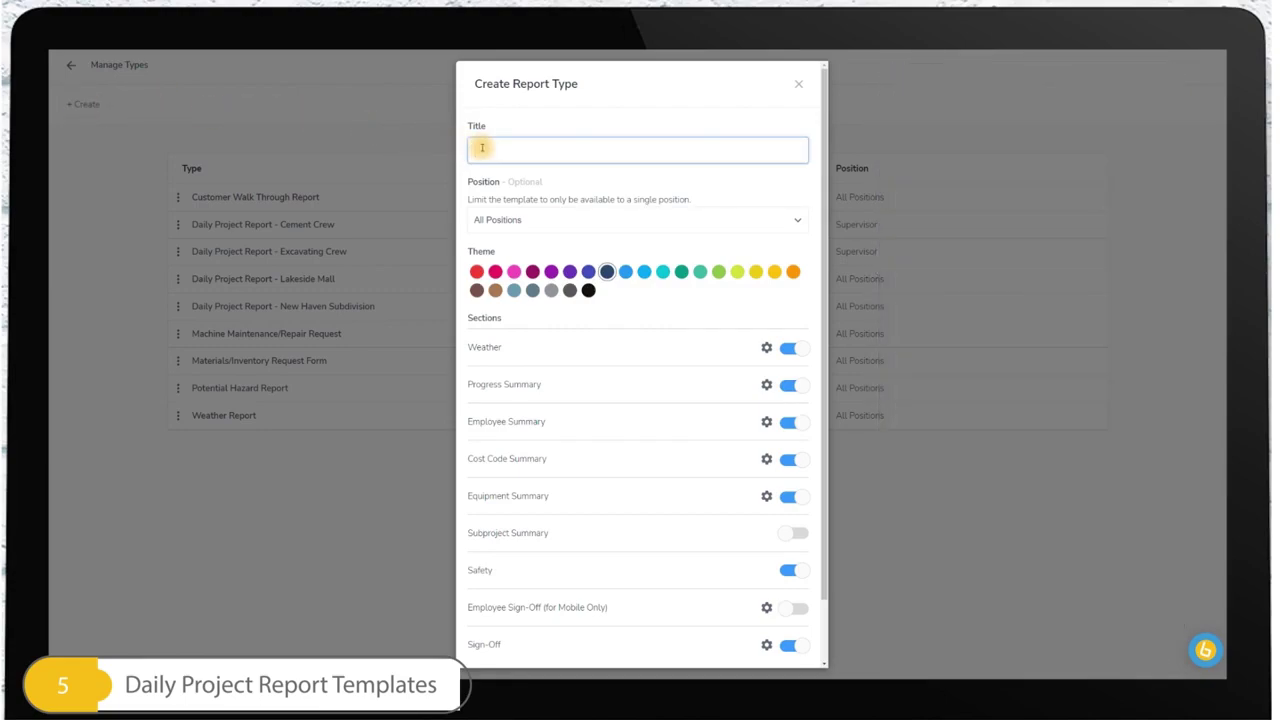
type("Safety Briefing Sign Off Report")
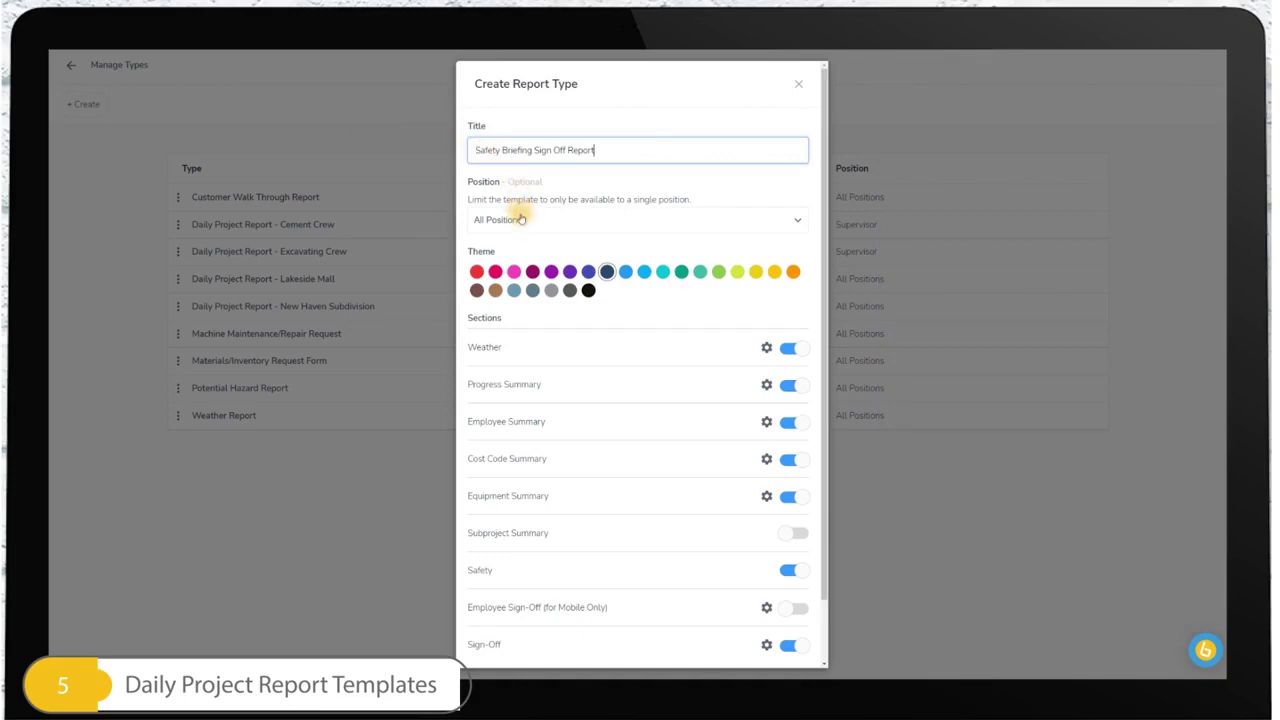
left_click(537, 222)
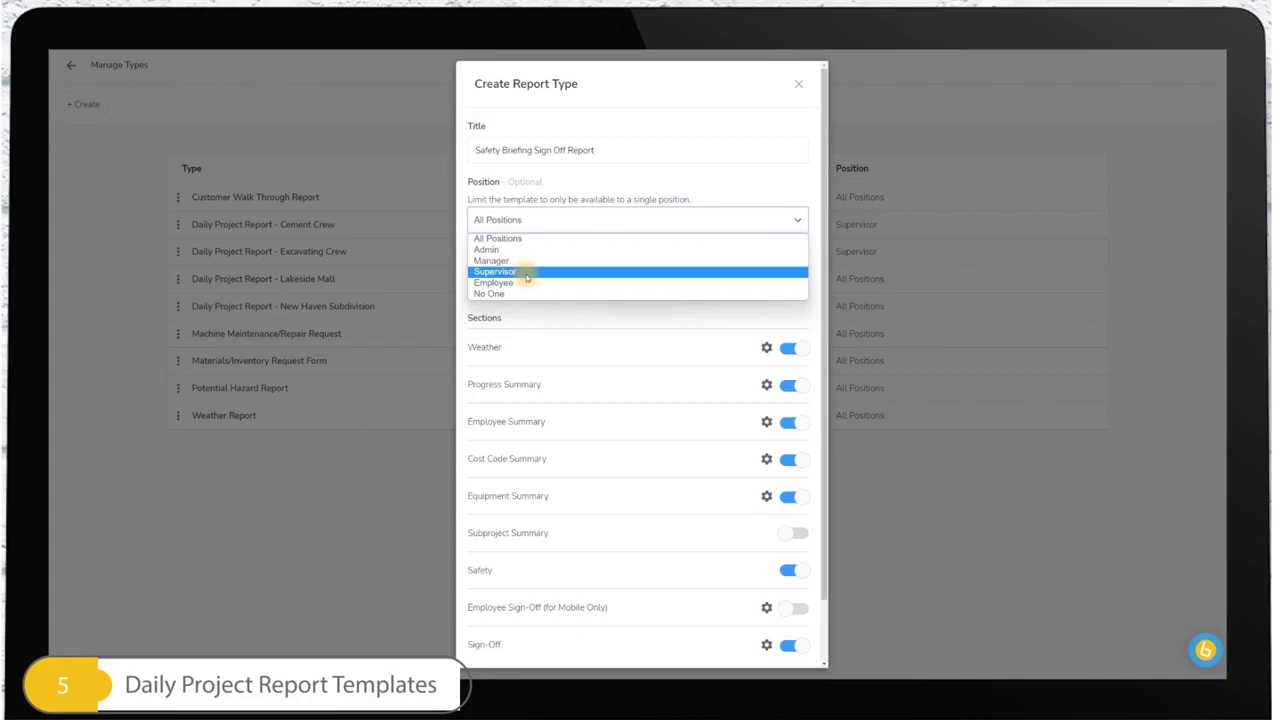
left_click(527, 274)
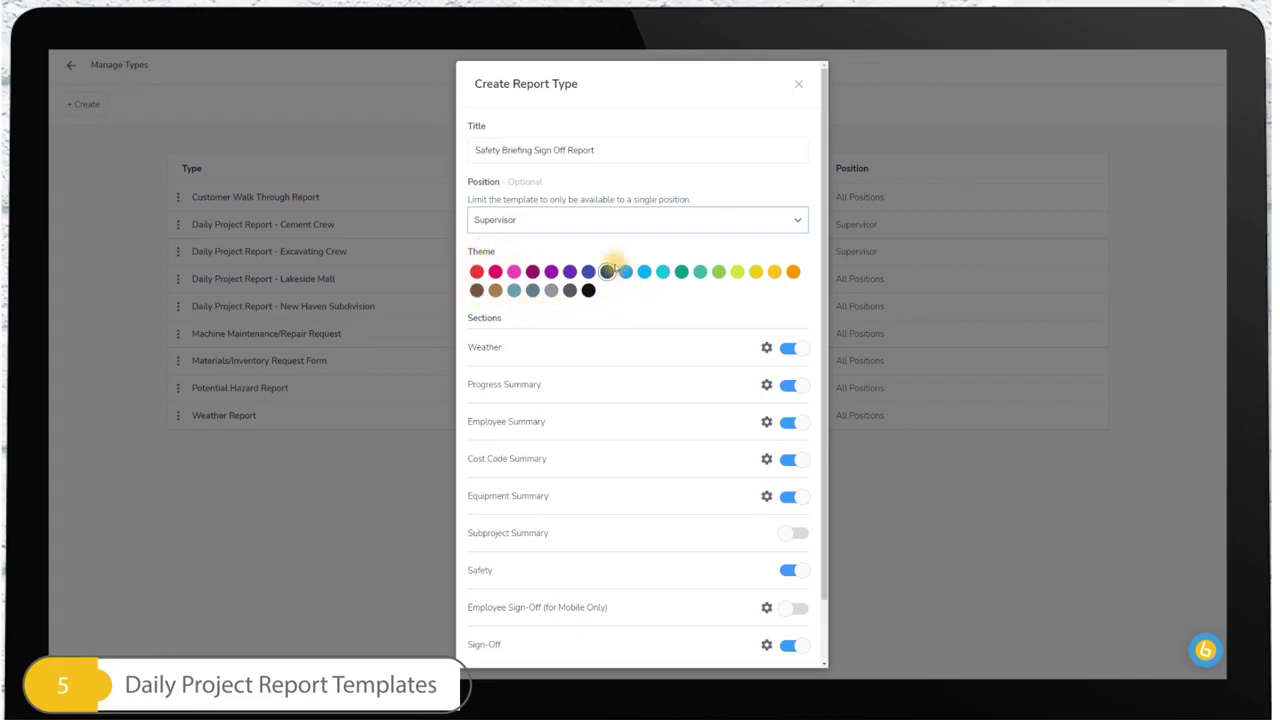
left_click(476, 272)
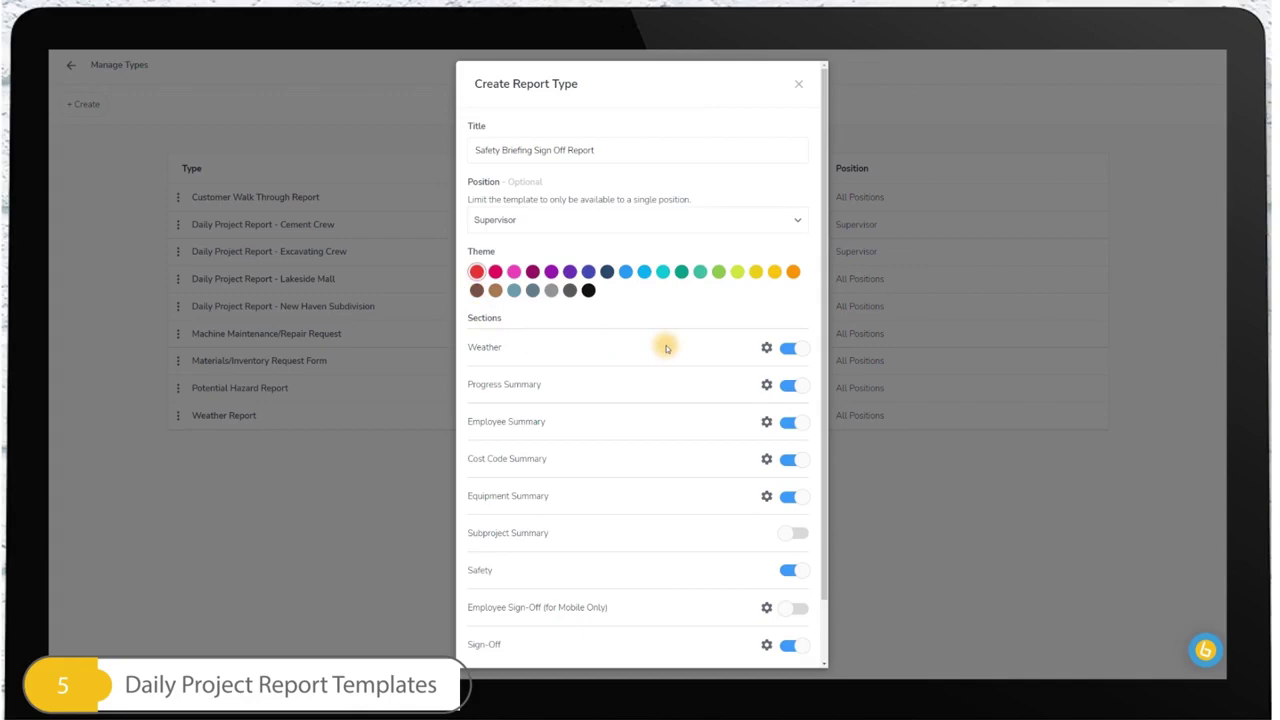
scroll(665, 347, "down", 2)
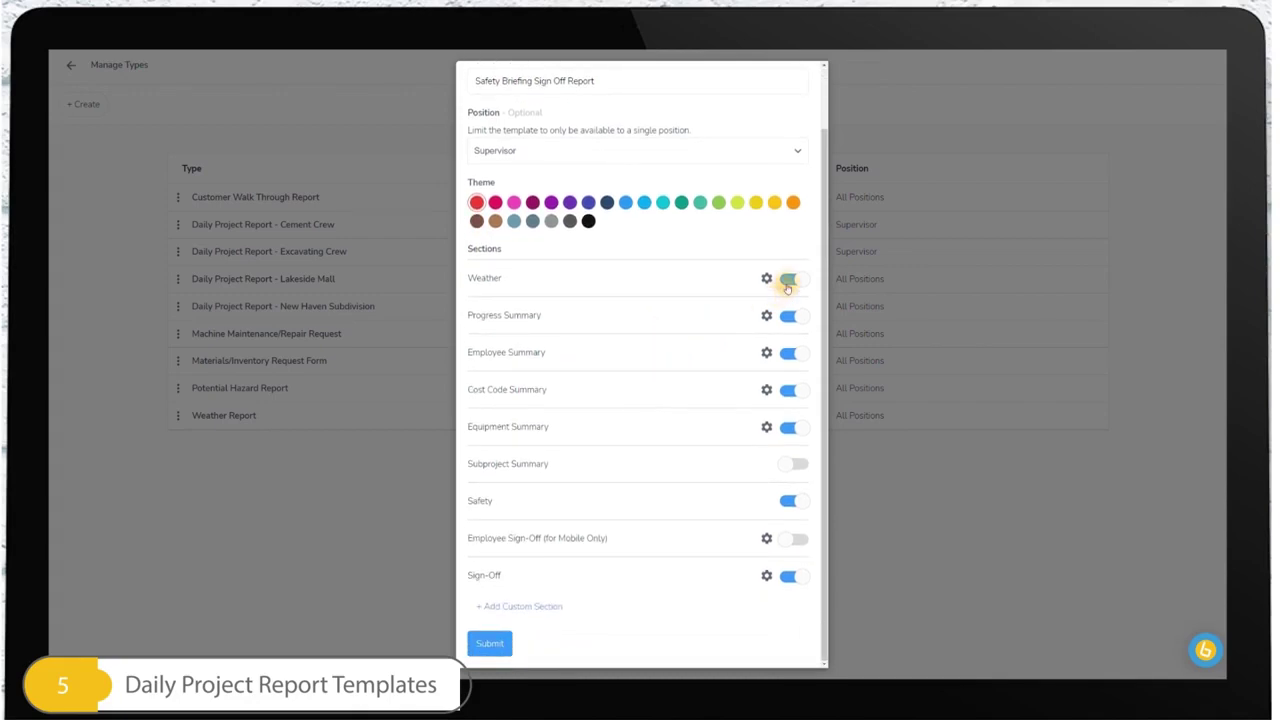
Step: Turn off the Weather, Progress Summary, Employee Summary, Cost Code Summary, Equipment Summary and Safety sections of the report type
left_click(788, 281)
left_click(788, 316)
left_click(788, 353)
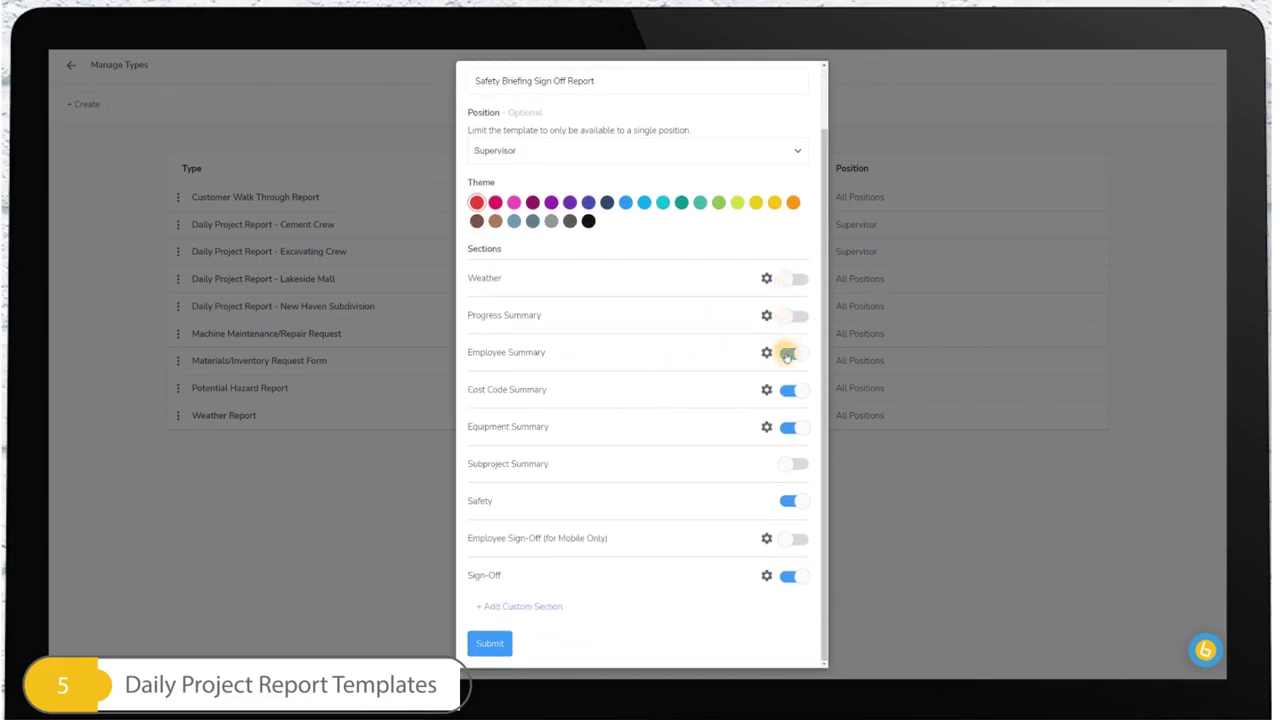
left_click(788, 390)
left_click(788, 427)
left_click(786, 502)
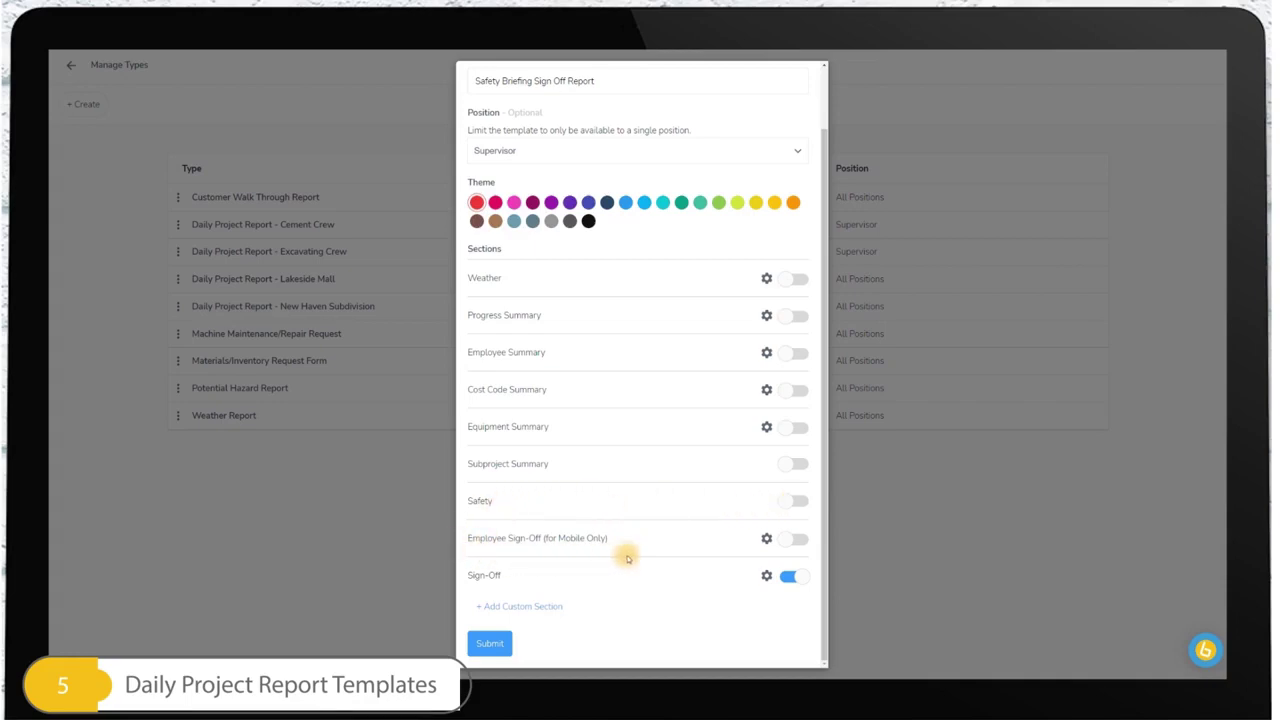
Step: Turn on the Employee Sign-Off section with the signature text "I attended this briefing."
left_click(791, 539)
type("I a")
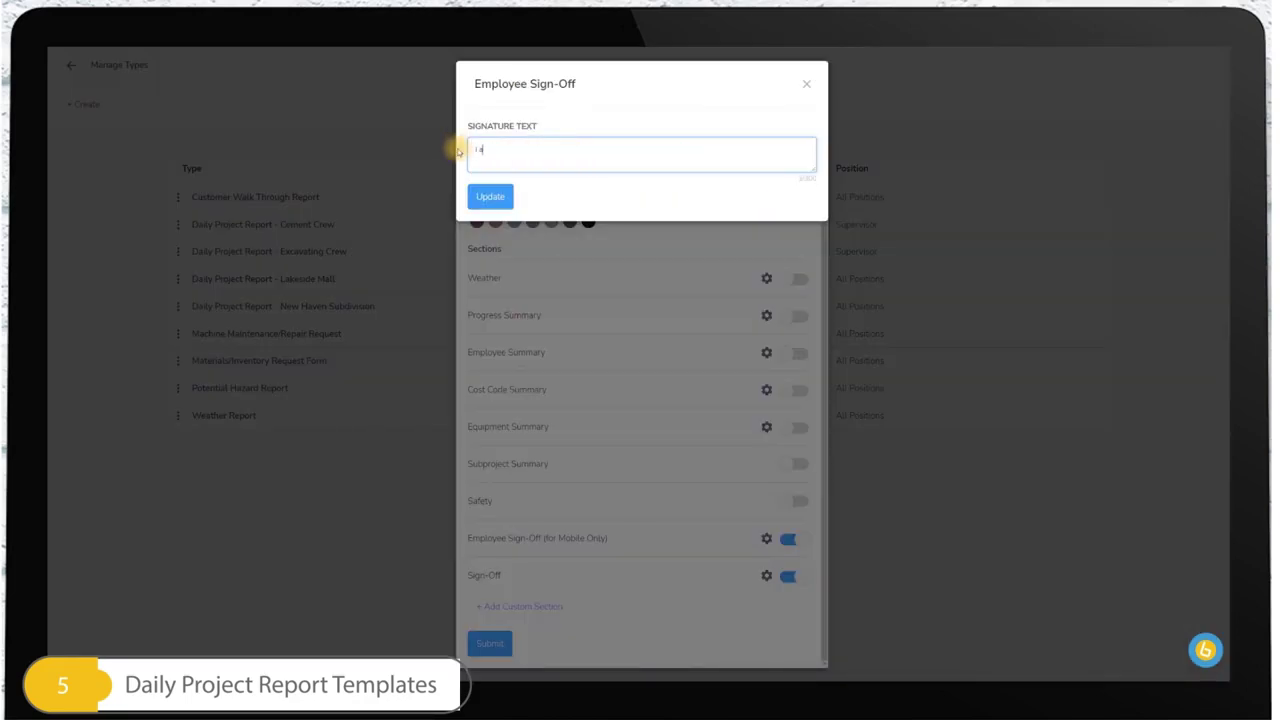
type("ttended this briefing.")
left_click(488, 198)
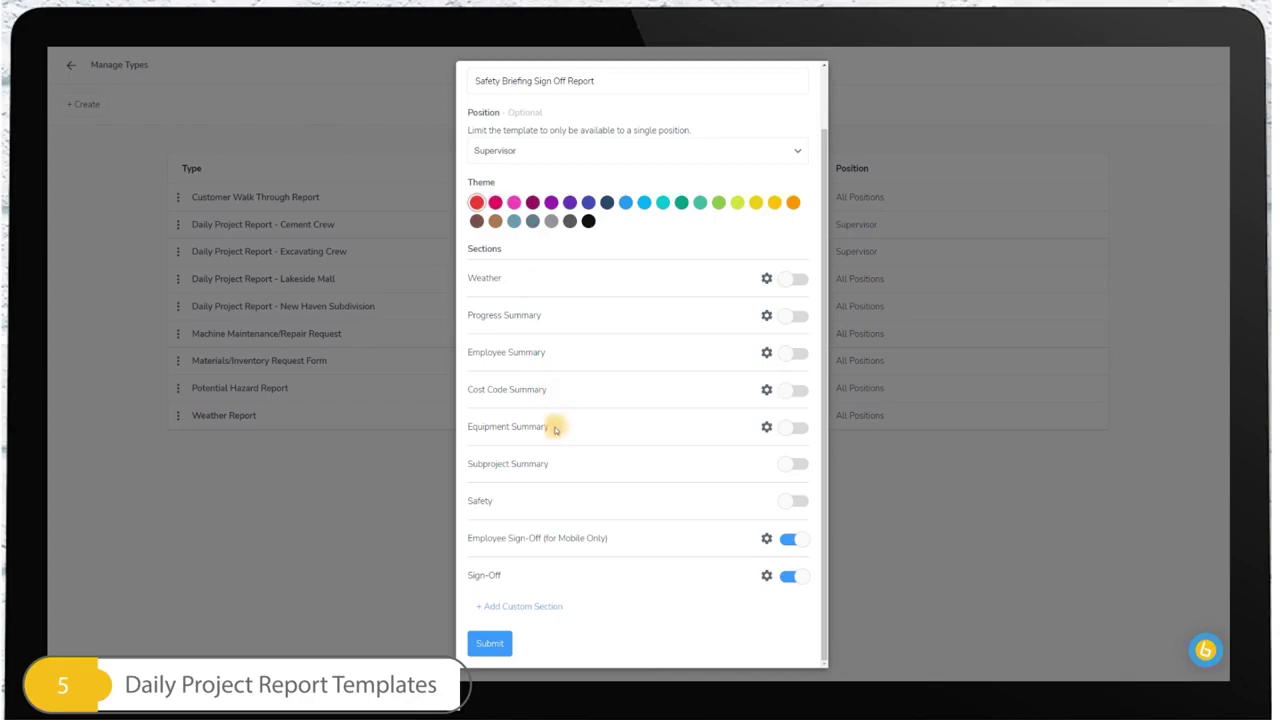
Step: Add a custom section titled Topic Discussed that supports comments, photos and notes, and submit the report type
left_click(538, 607)
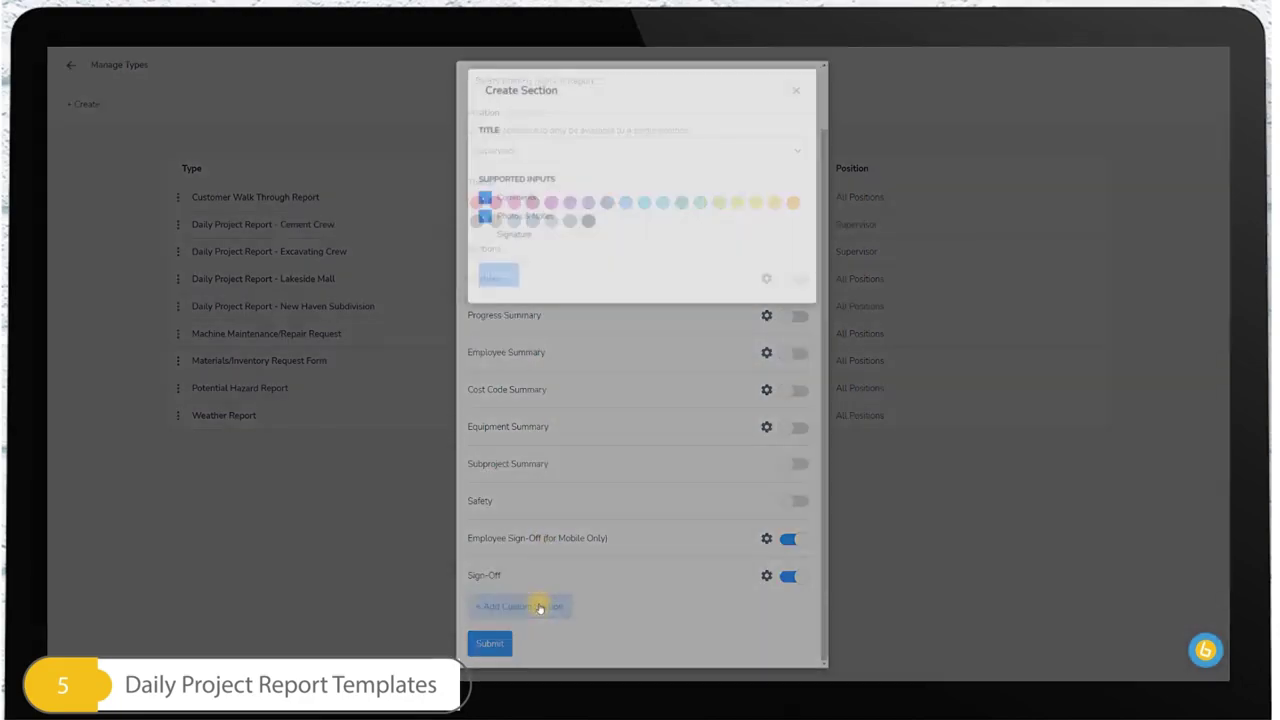
left_click(525, 149)
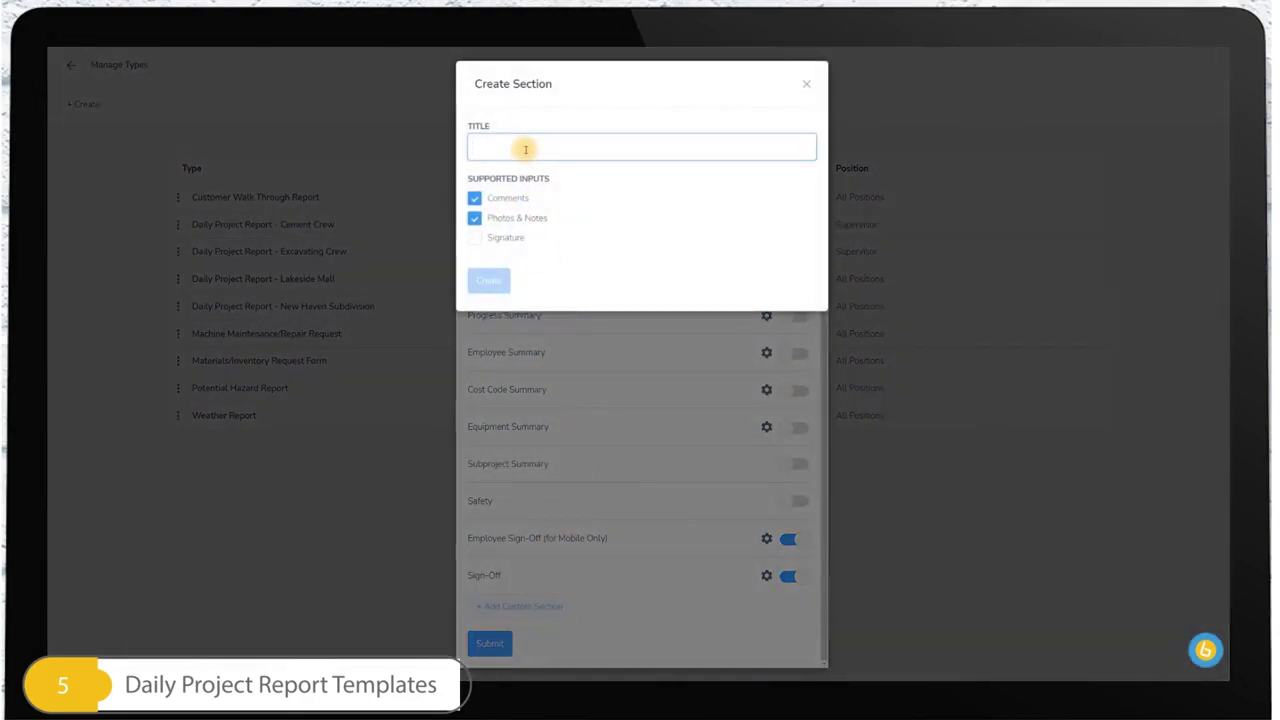
type("Topic Discu")
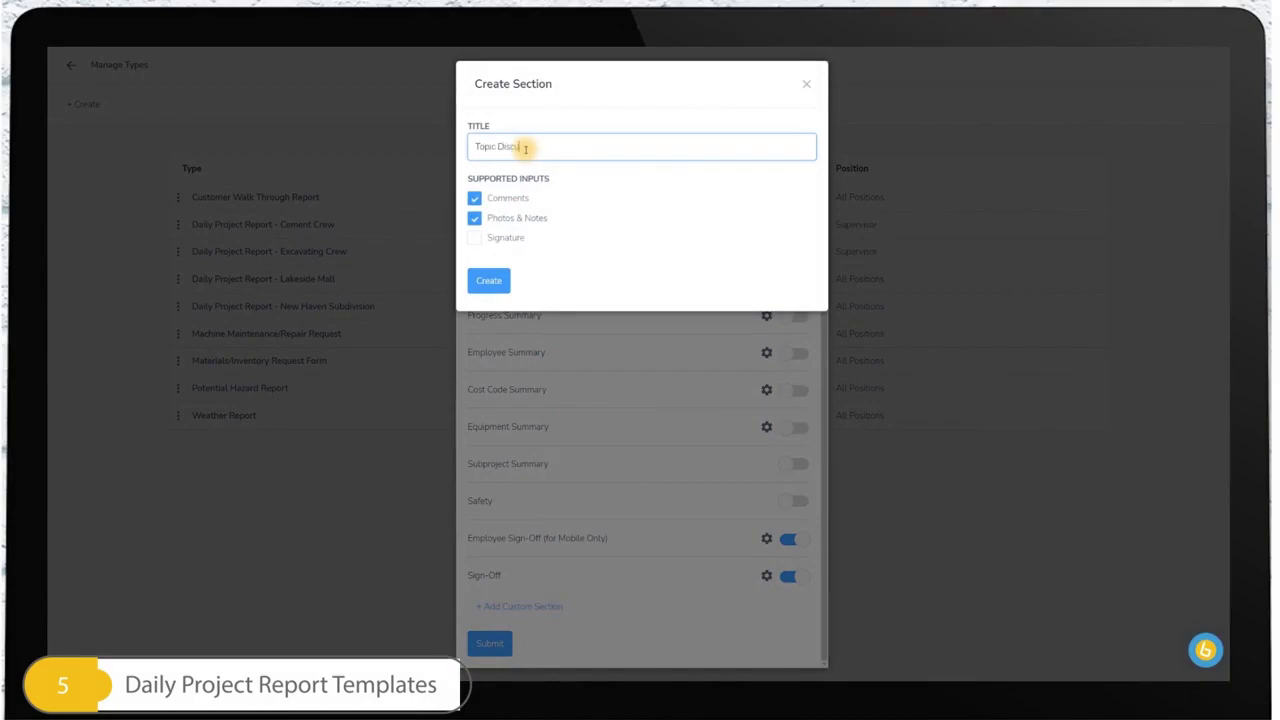
type("ssed")
left_click(490, 278)
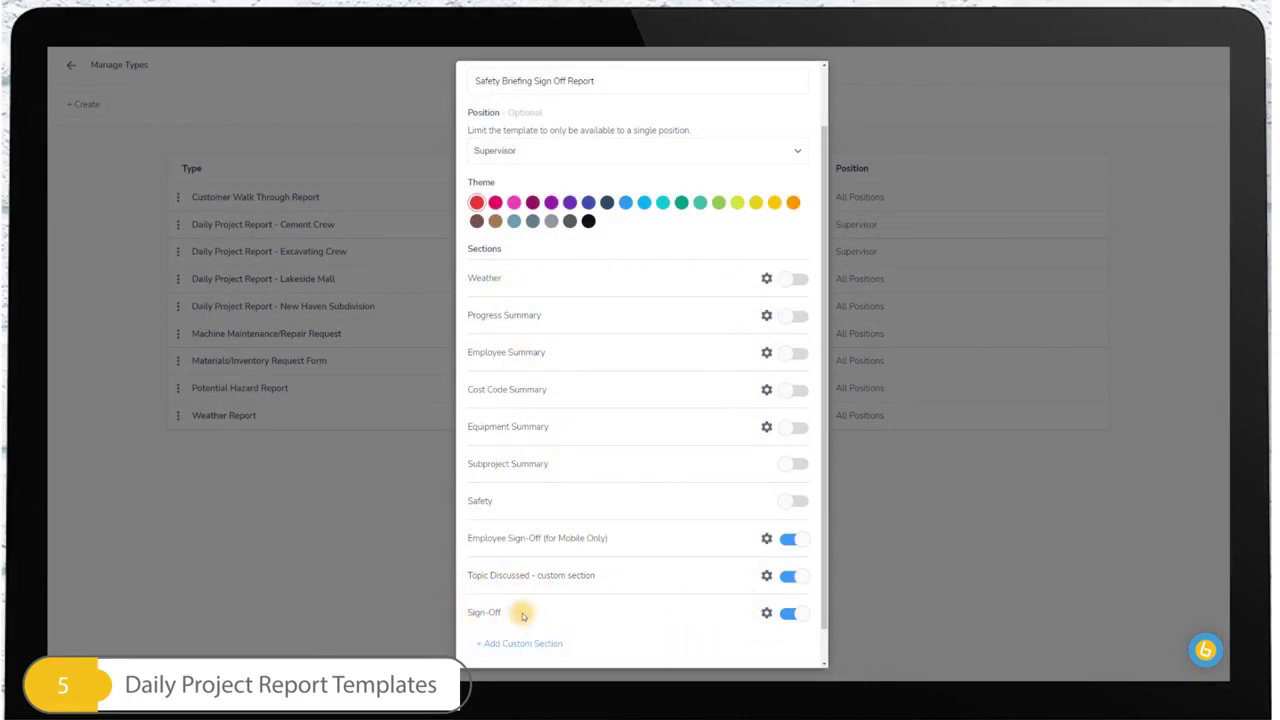
scroll(522, 615, "down", 1)
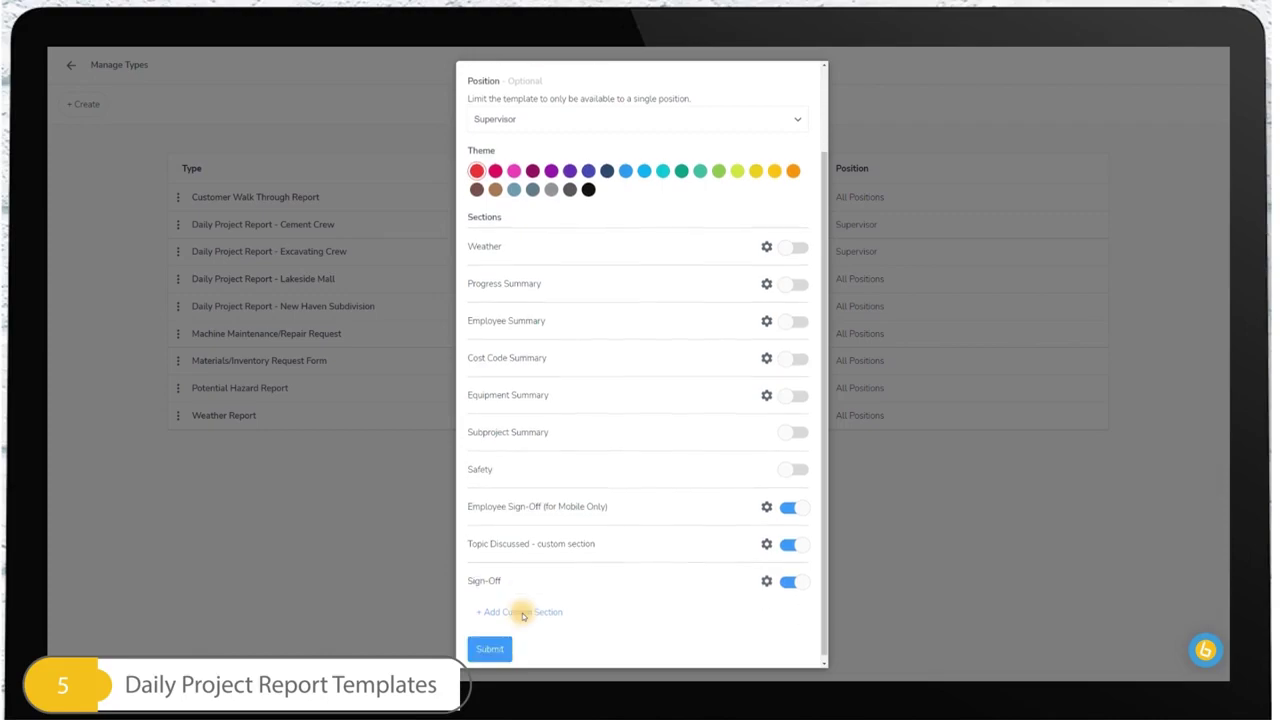
left_click(481, 647)
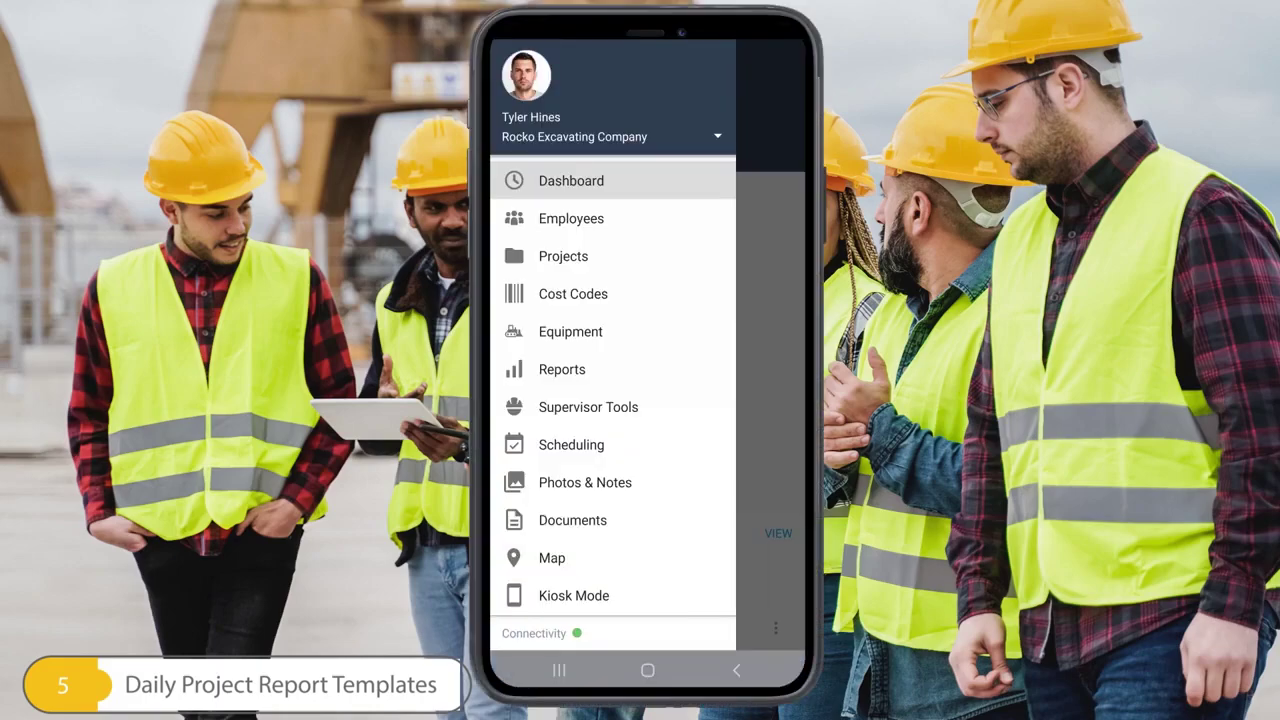
Step: In the mobile app's Daily Project Reports, start a Safety Briefing Sign Off Report for the Old Sports Bar Demolition project
left_click(612, 369)
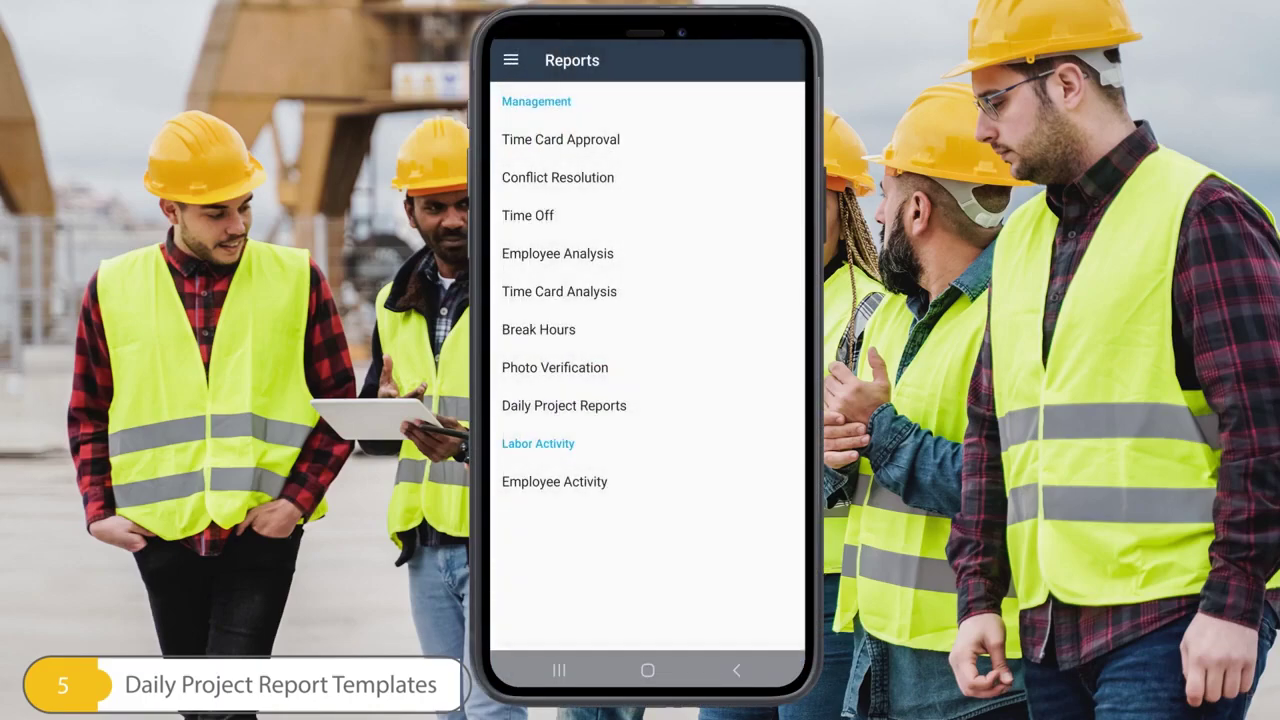
left_click(564, 405)
left_click(771, 612)
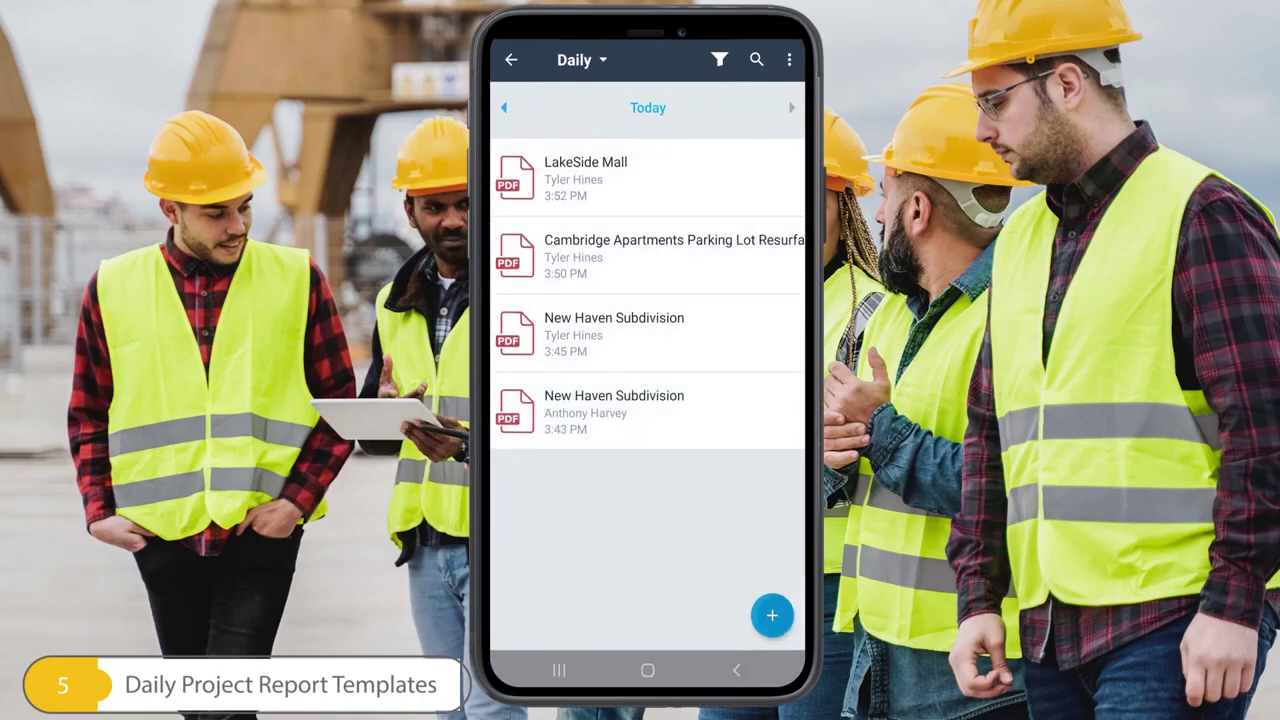
left_click(640, 332)
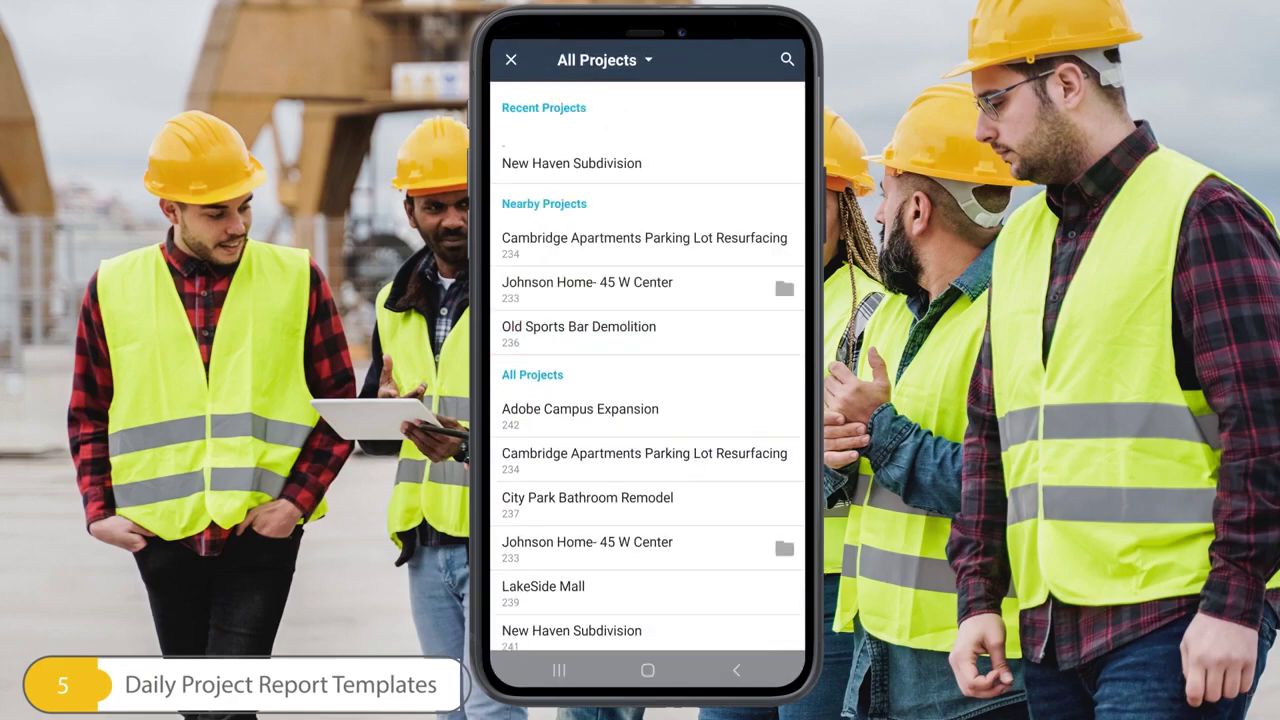
left_click(647, 632)
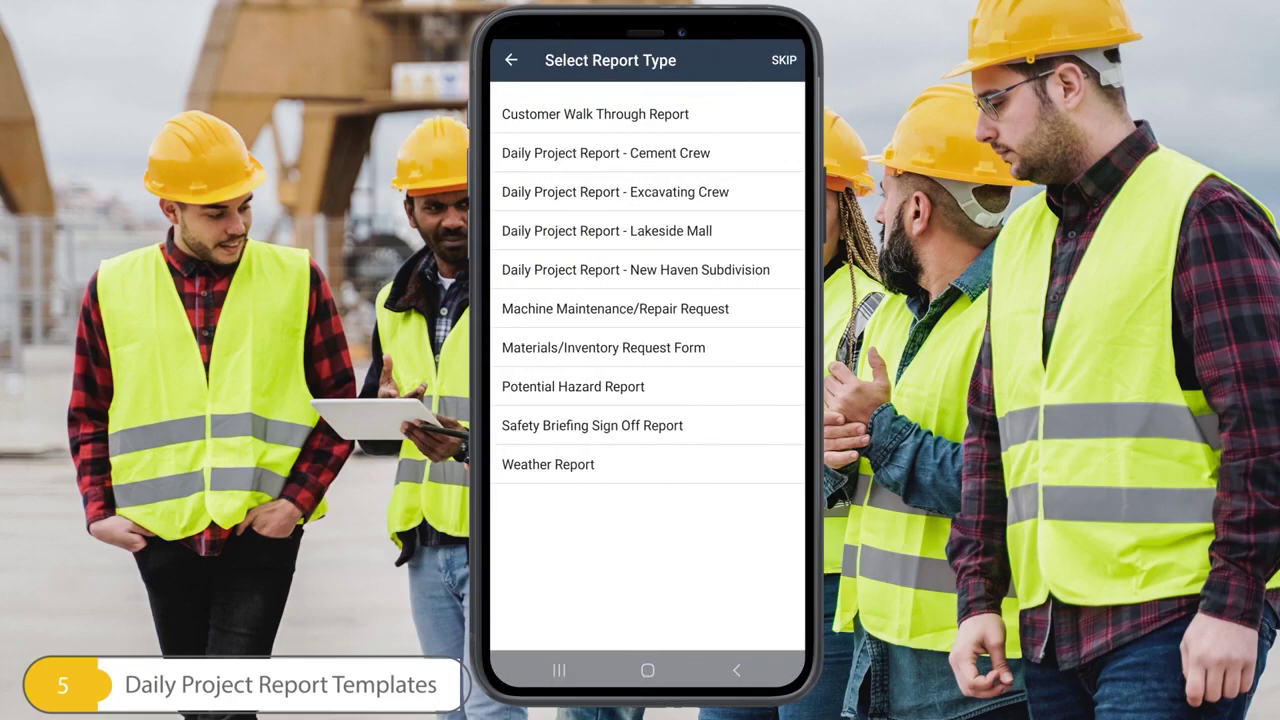
left_click(592, 425)
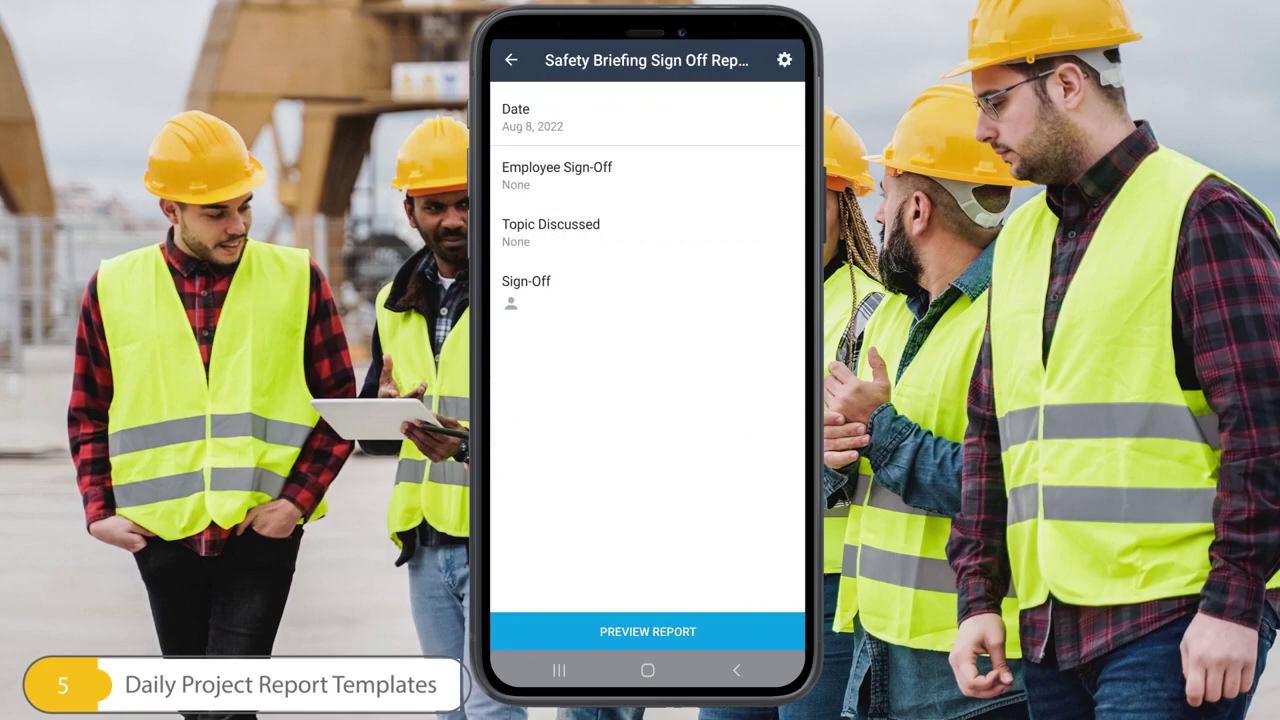
Step: Add all employees of the Concrete Crew to the report's Employee Sign-Off section and save the selection
left_click(588, 175)
left_click(640, 117)
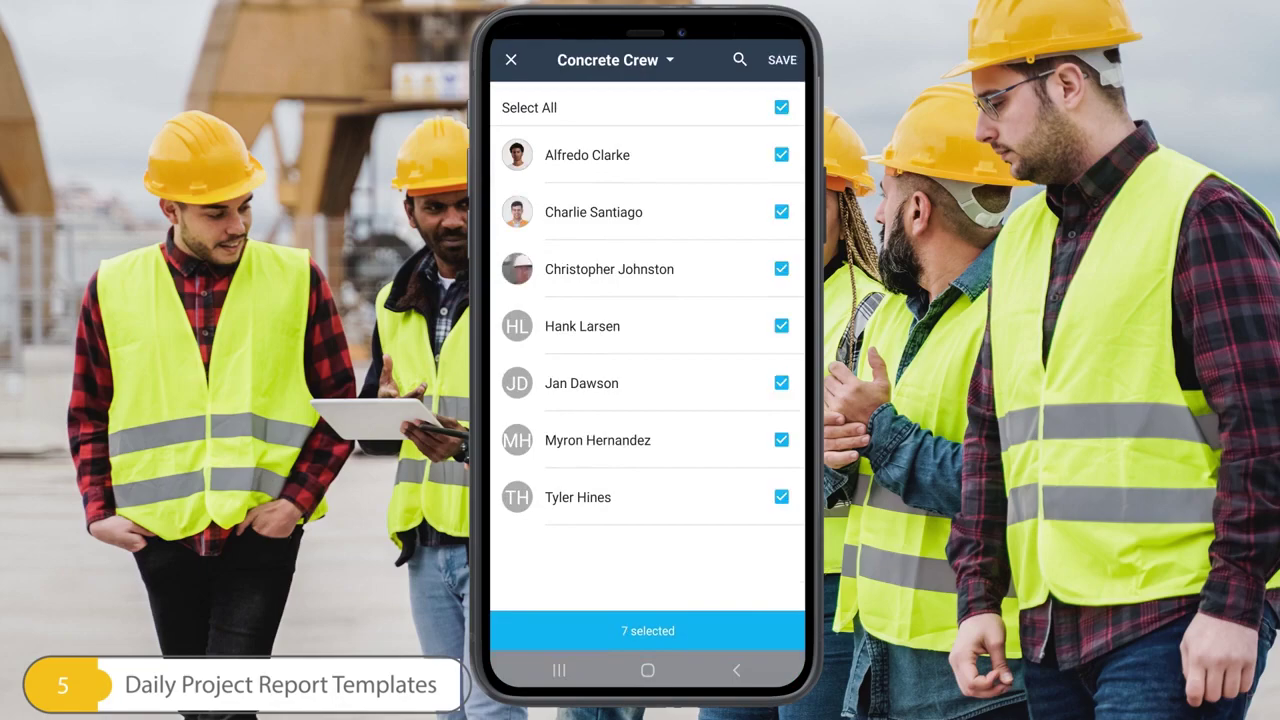
left_click(782, 60)
left_click(511, 60)
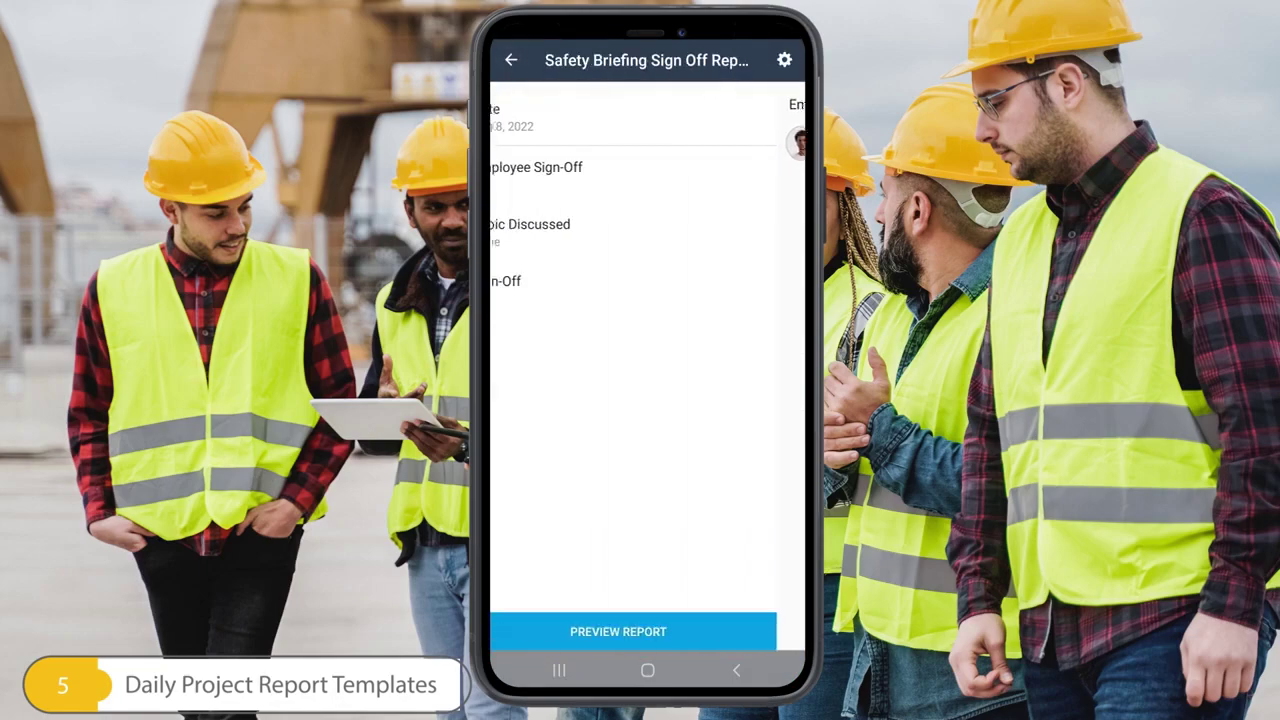
Step: Enter the Topic Discussed comment "Trip hazards on the jobsite" and preview the report
left_click(560, 224)
left_click(600, 121)
type("Trip hazards on the jobsite")
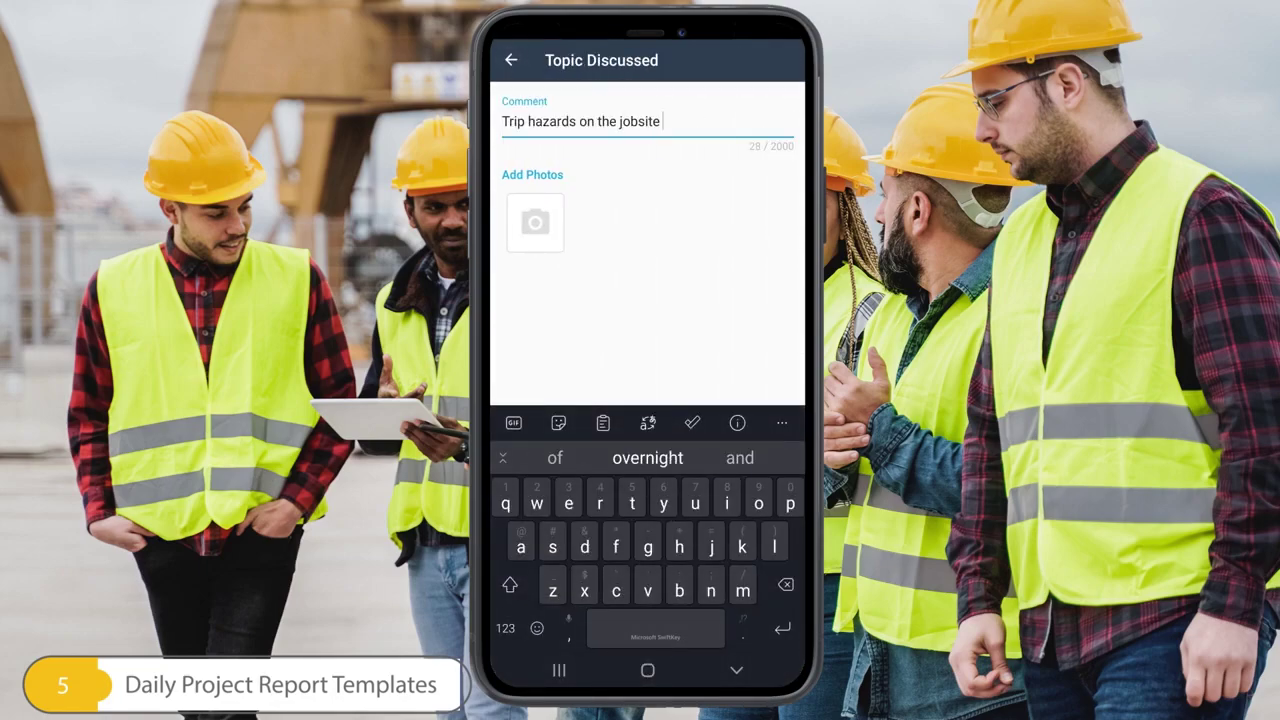
left_click(511, 60)
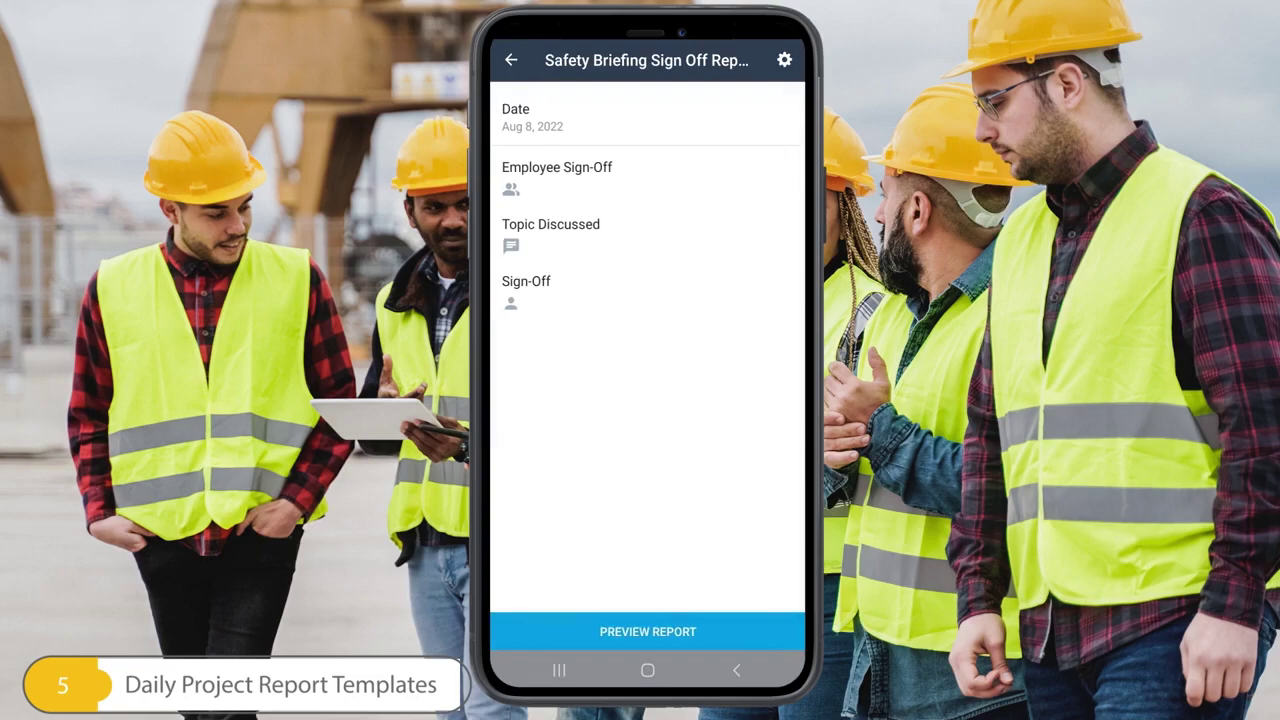
left_click(643, 628)
left_click(648, 634)
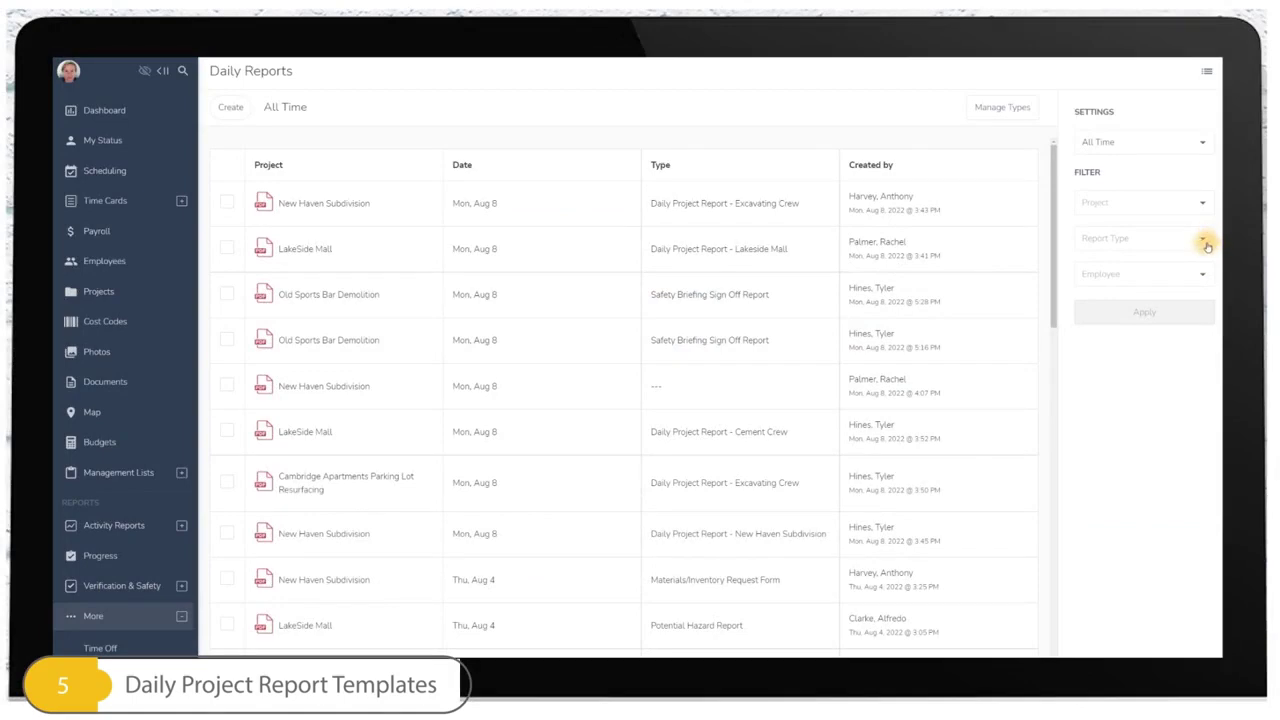
Step: In the web app, filter the daily reports to the Safety Briefing Sign Off Report type and view the time range options
left_click(1203, 239)
scroll(1158, 358, "down", 3)
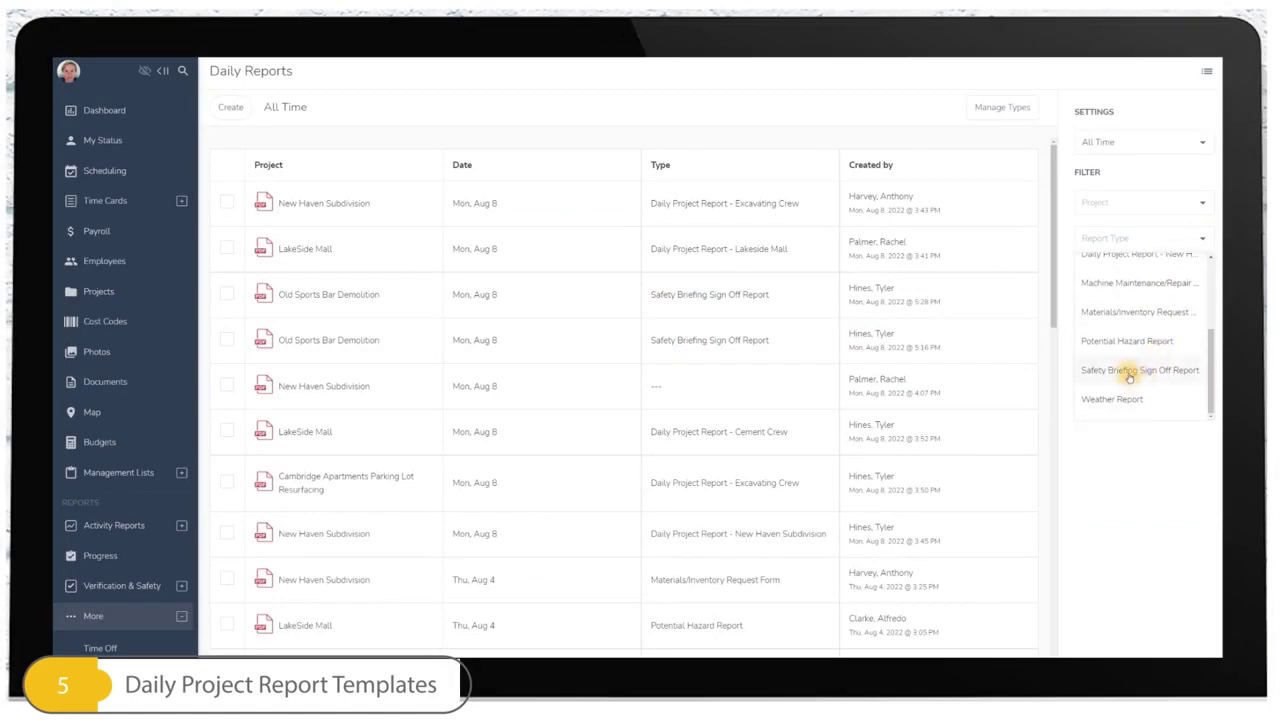
left_click(1130, 370)
left_click(1125, 314)
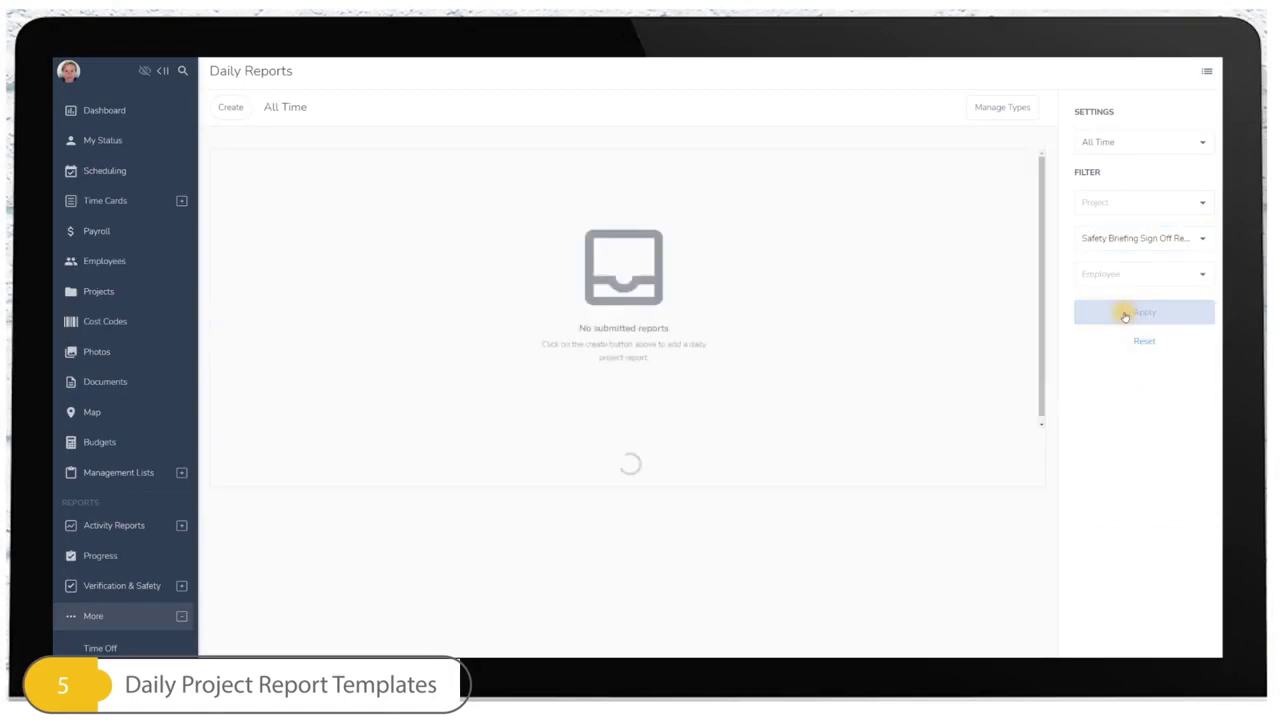
left_click(1145, 147)
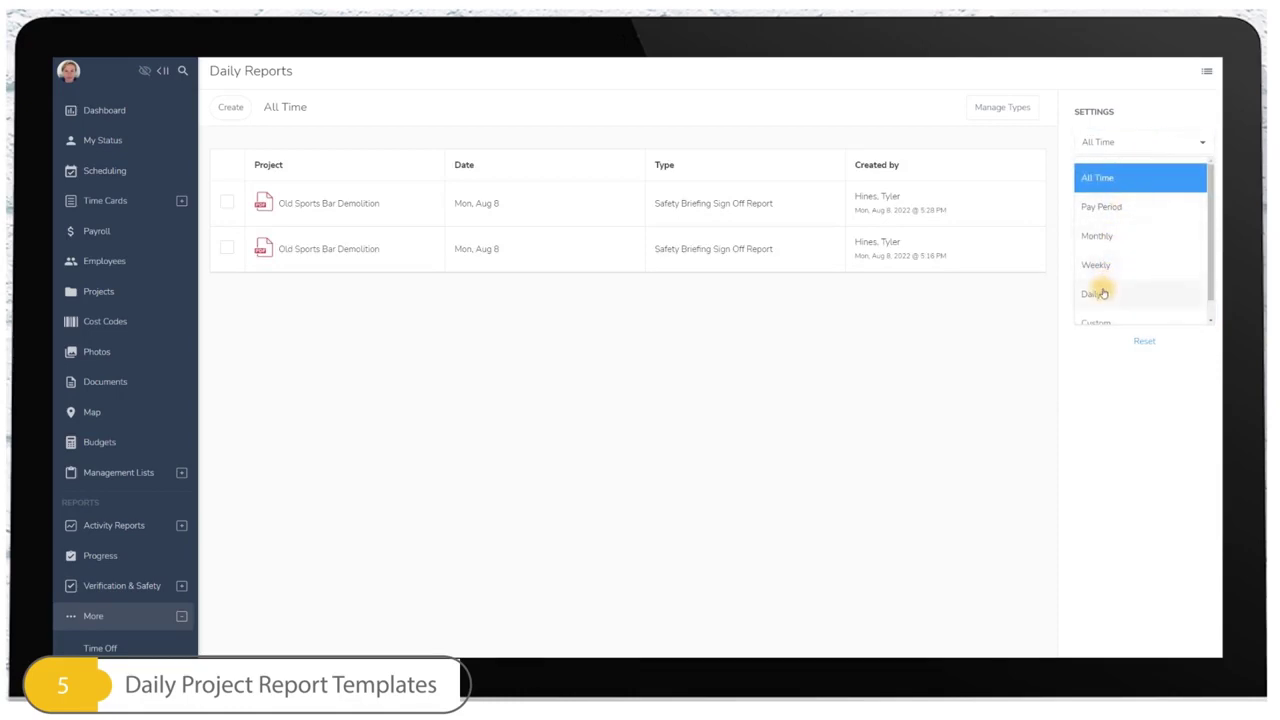
left_click(1093, 372)
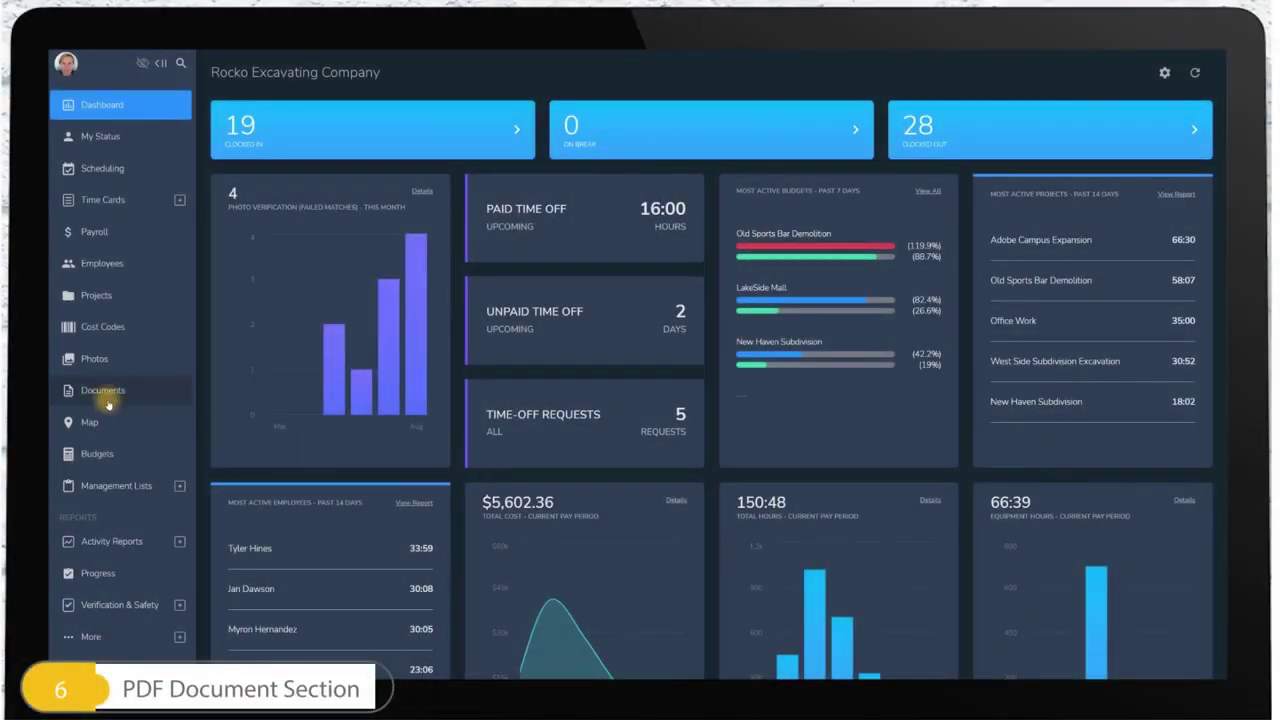
Step: Start a document upload in Documents with the Electrical Plan PDF file, titled Electrical Plan
left_click(158, 391)
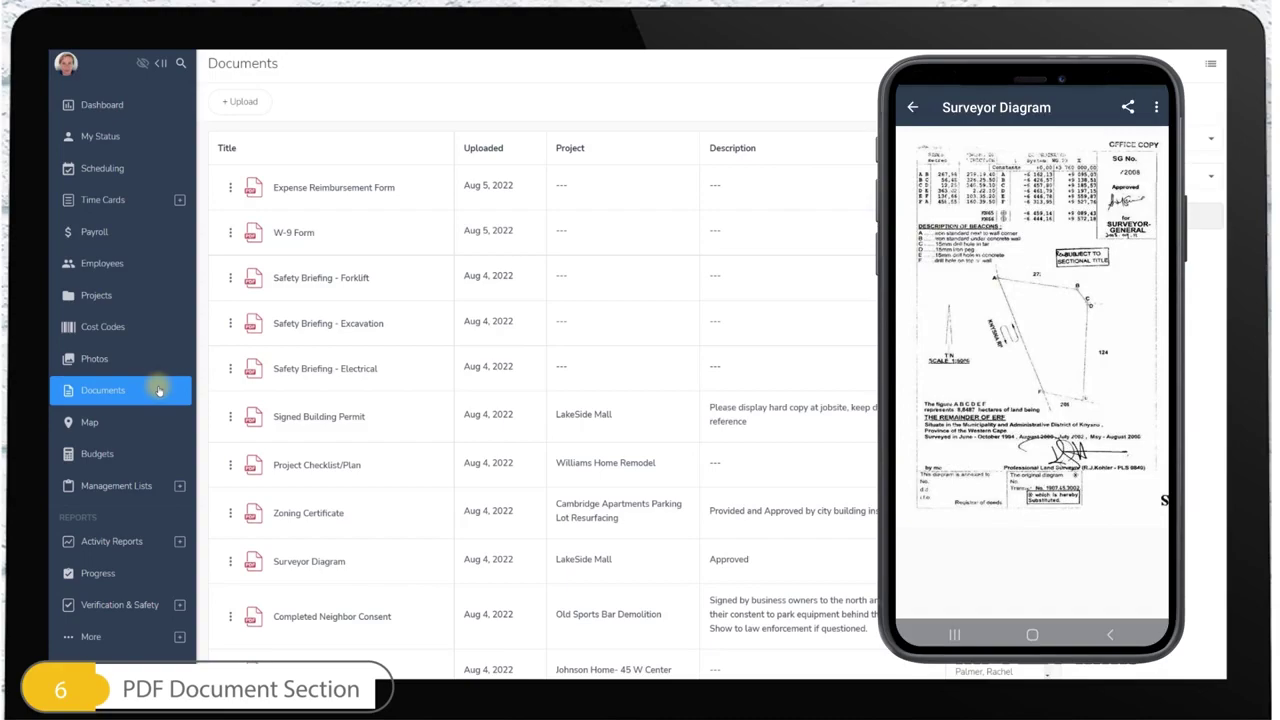
left_click(244, 104)
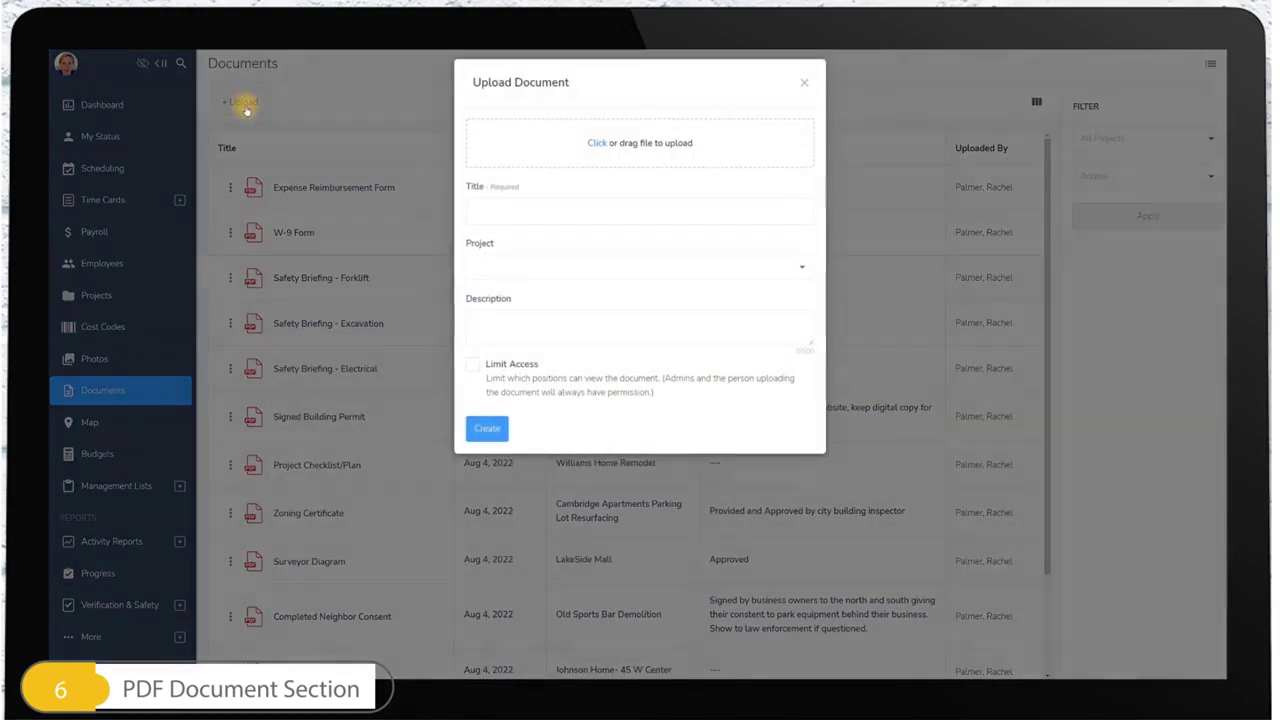
left_click(595, 143)
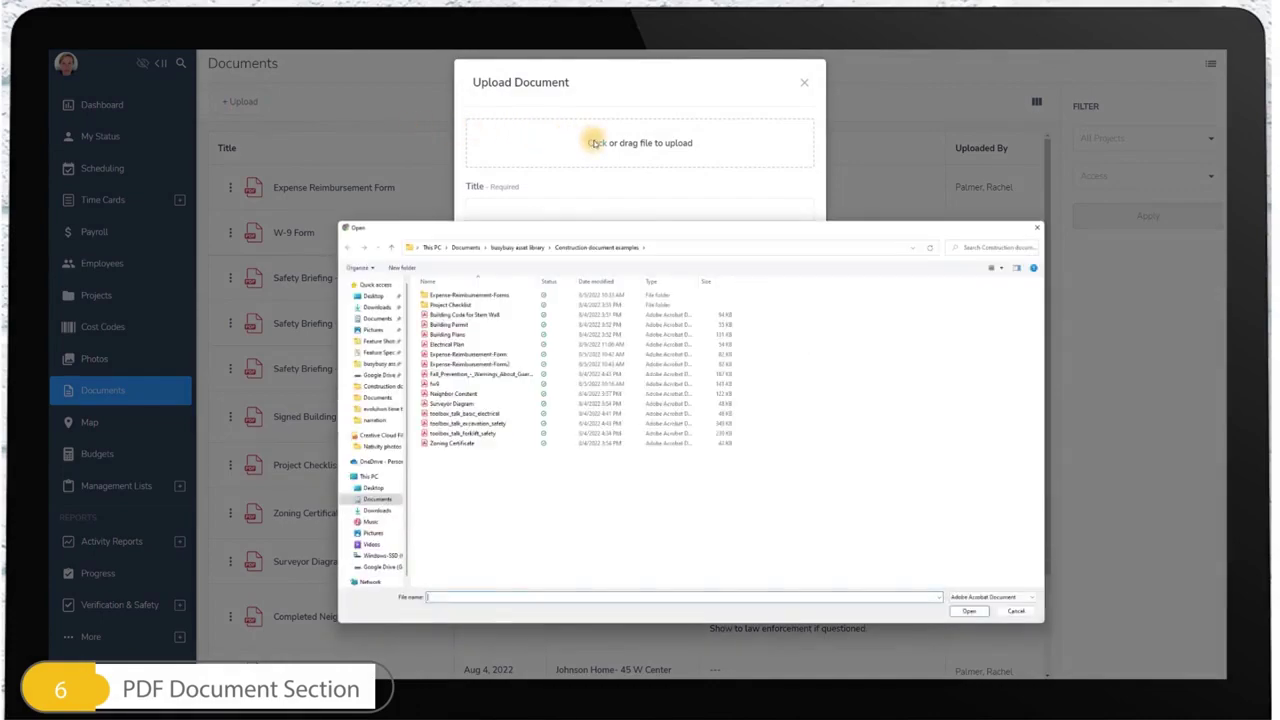
double_click(478, 343)
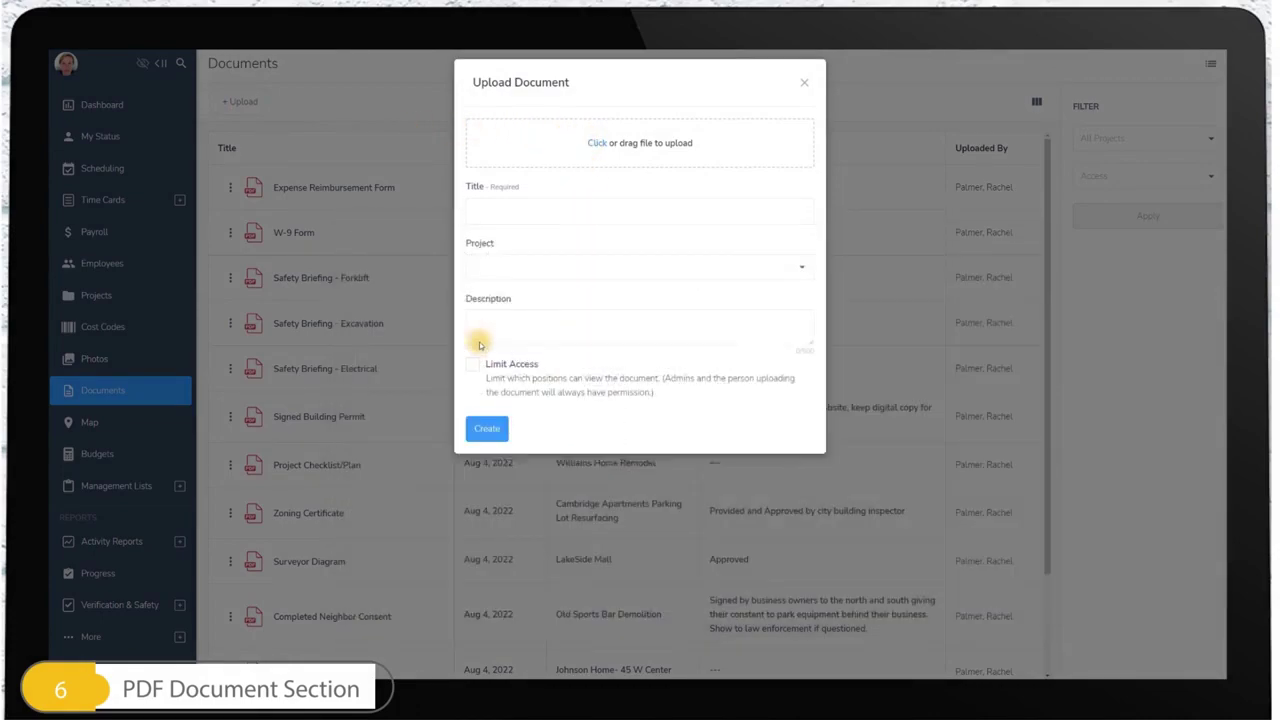
left_click(507, 214)
type("Electrical Plan")
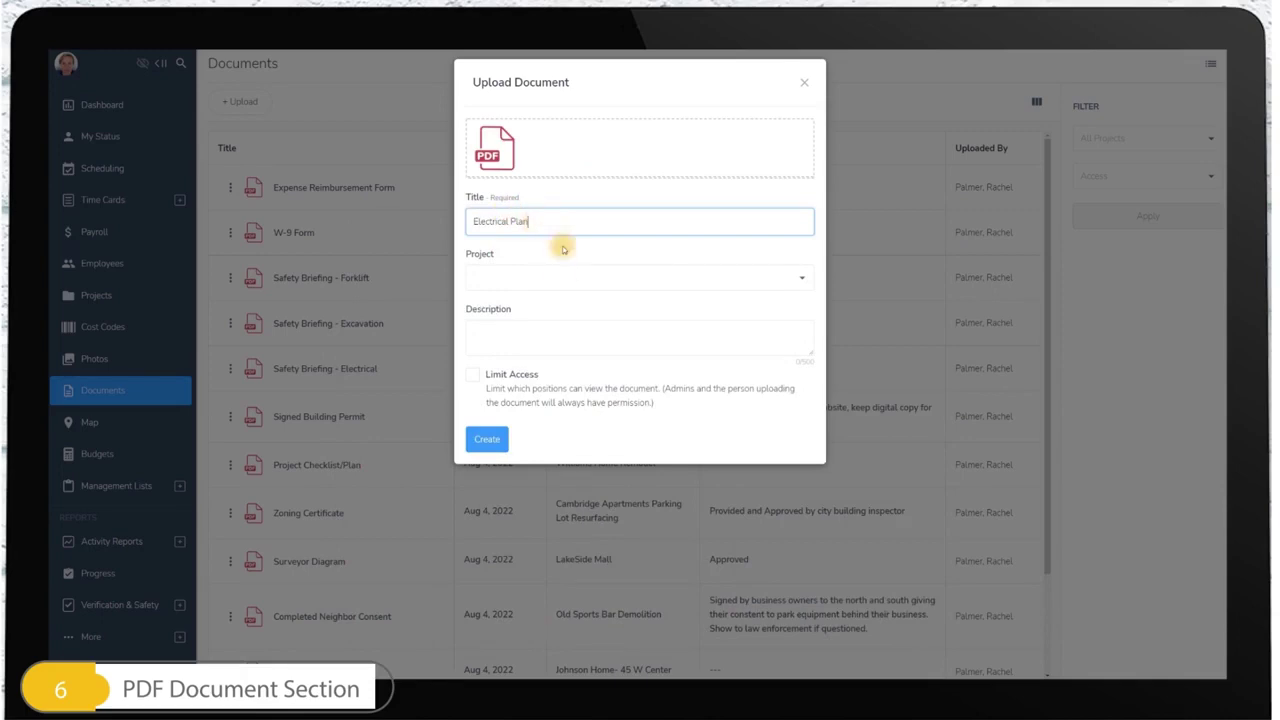
Step: Assign the document to the customer's home project and add the description "Approved by the client 8/15/22"
left_click(551, 277)
left_click(543, 448)
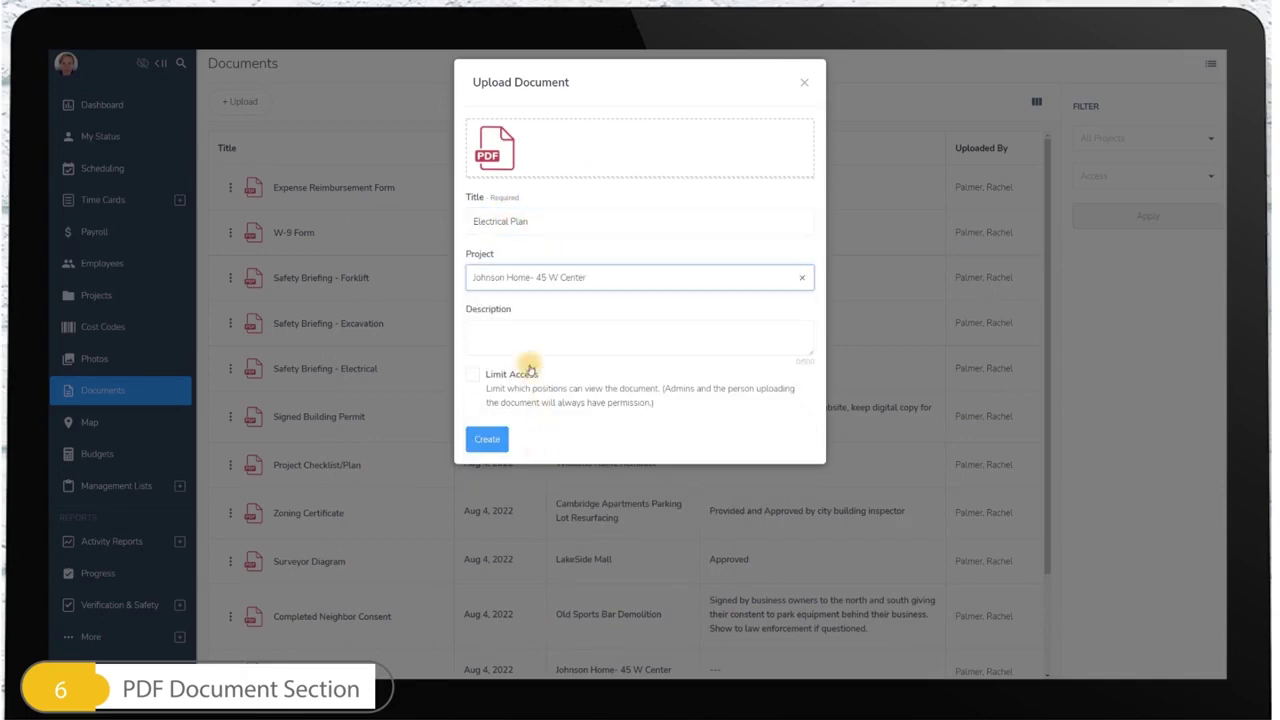
left_click(525, 338)
type("Approved by the client 8/15/22")
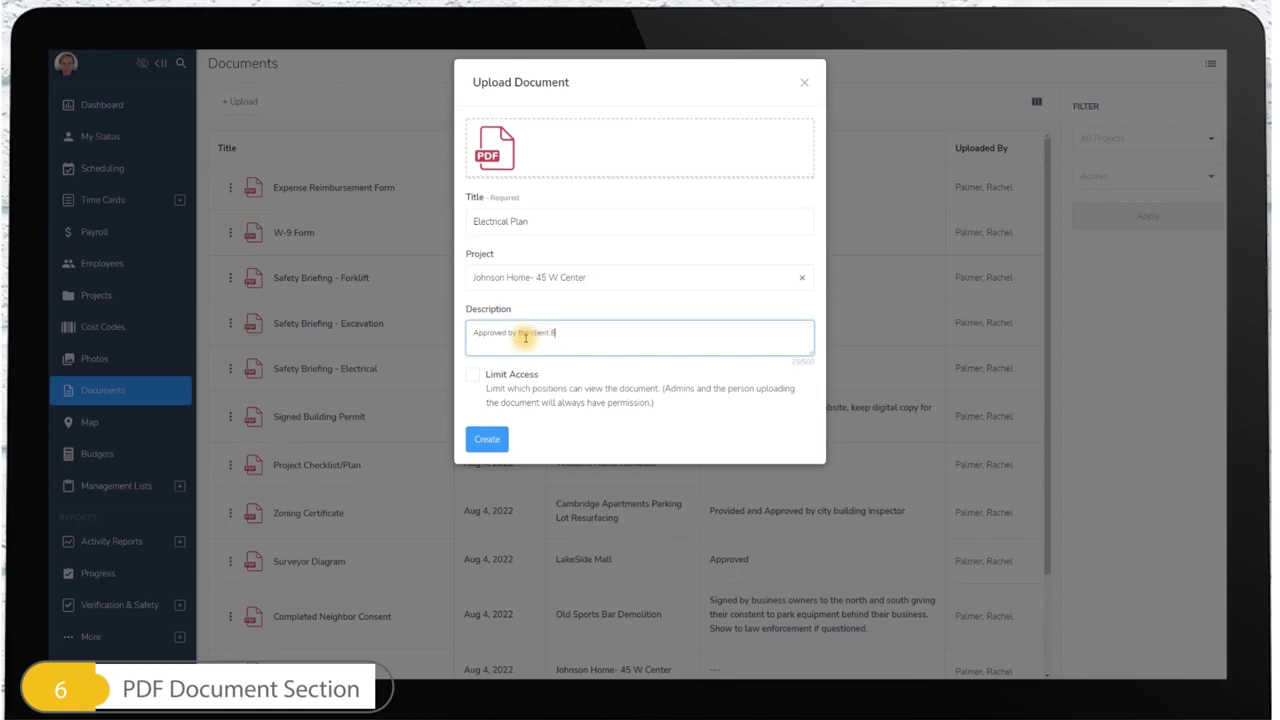
Step: Limit the document's access to the Supervisor position as well as all higher positions
left_click(477, 379)
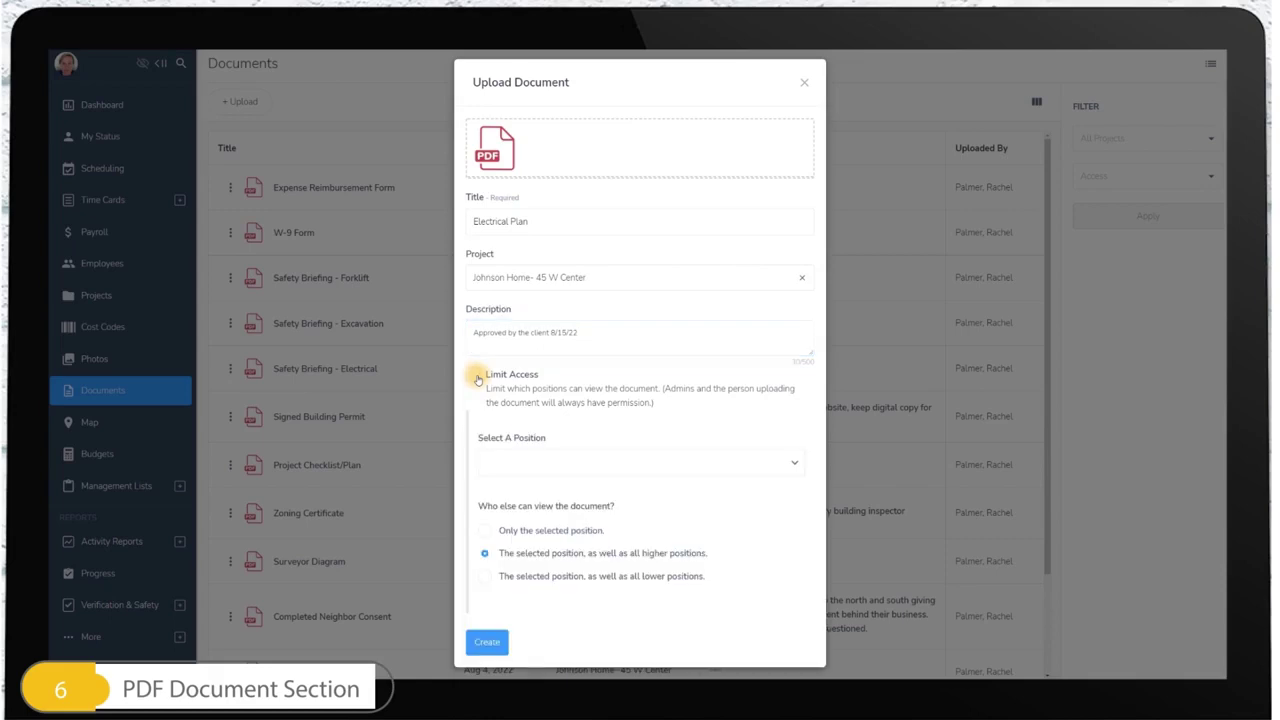
left_click(521, 461)
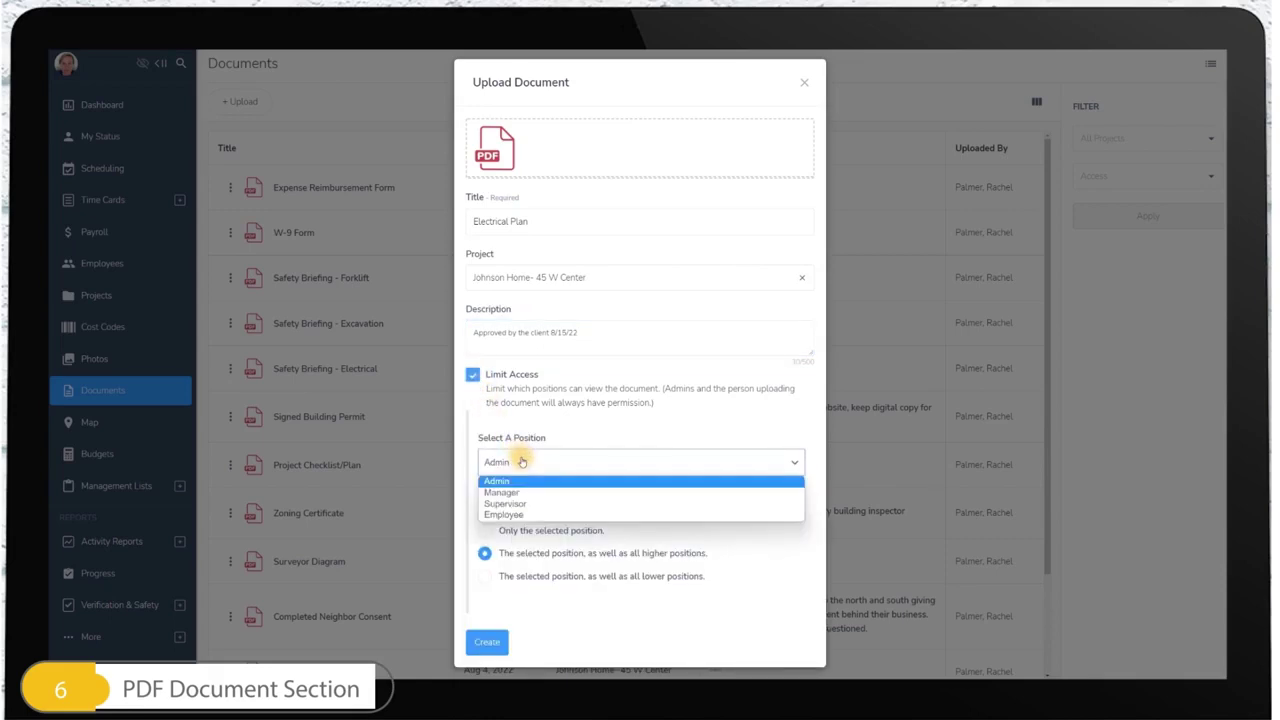
left_click(515, 504)
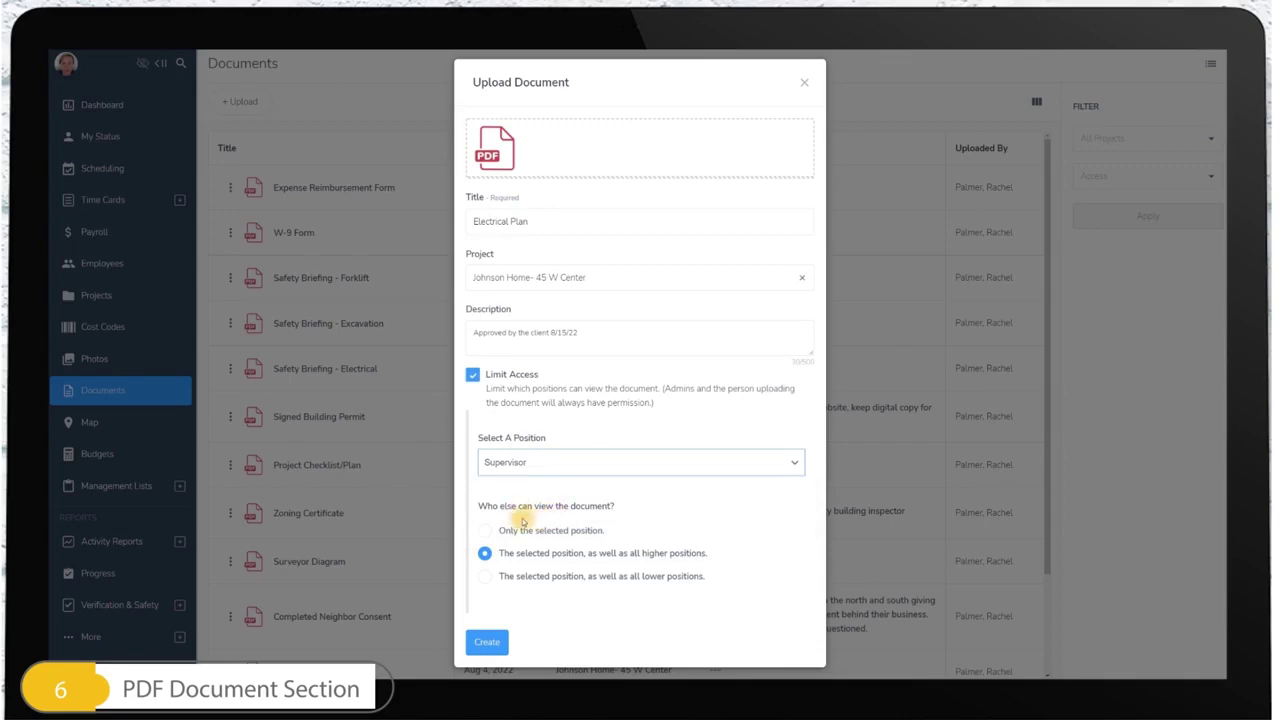
left_click(486, 534)
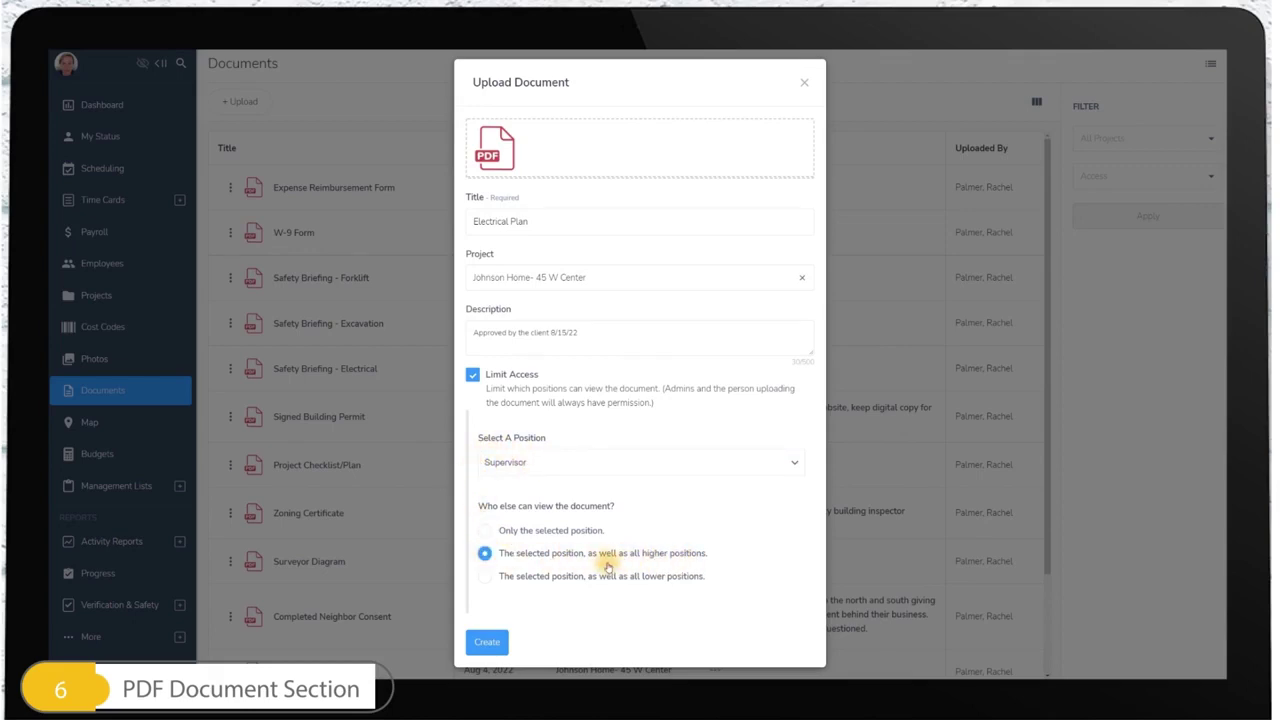
Step: Create the Electrical Plan document with the entered details and look across its row in the documents table to the Access column
left_click(487, 642)
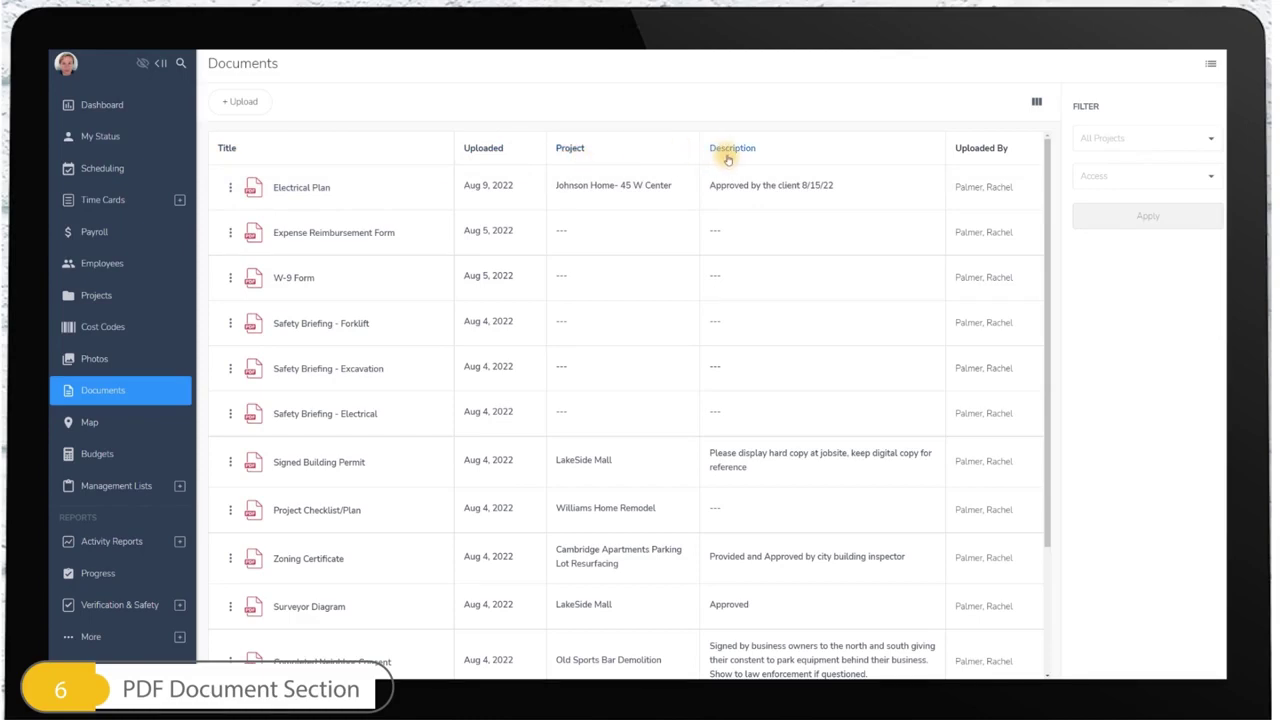
scroll(958, 160, "right", 4)
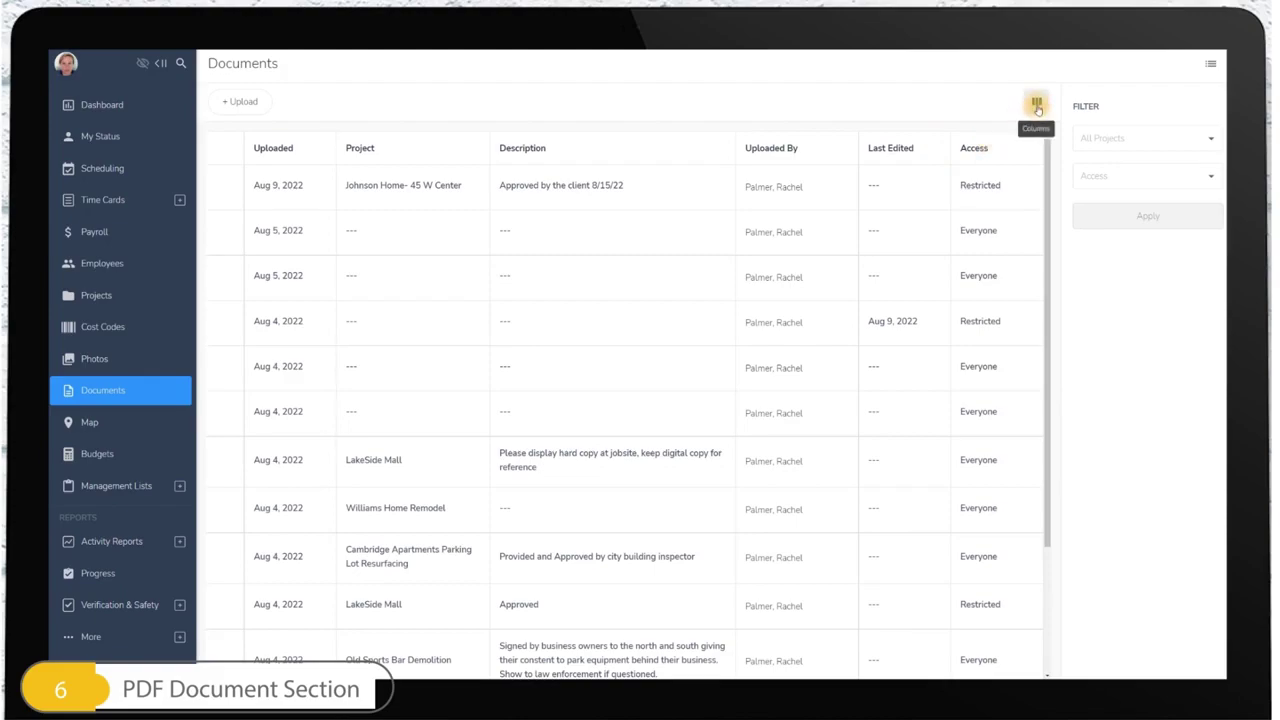
Step: Customize the documents table by hiding the Uploaded column and moving the Uploaded By column to the end
left_click(1037, 105)
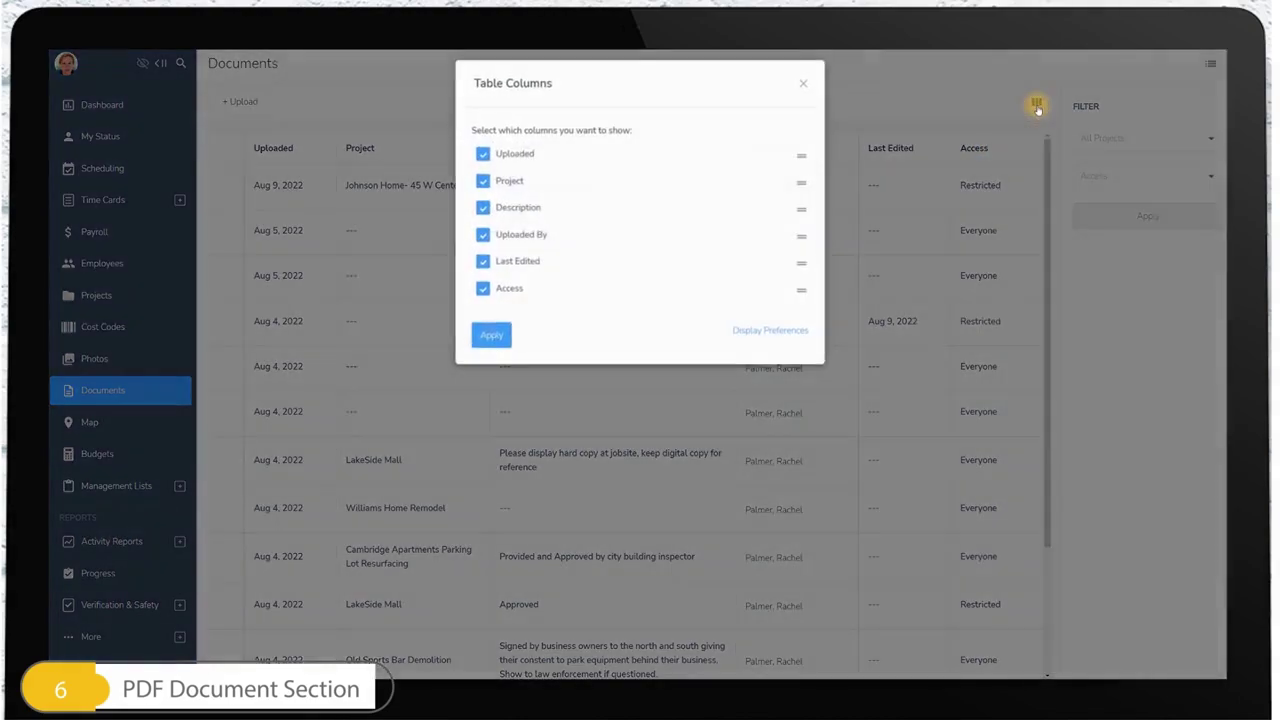
left_click(481, 153)
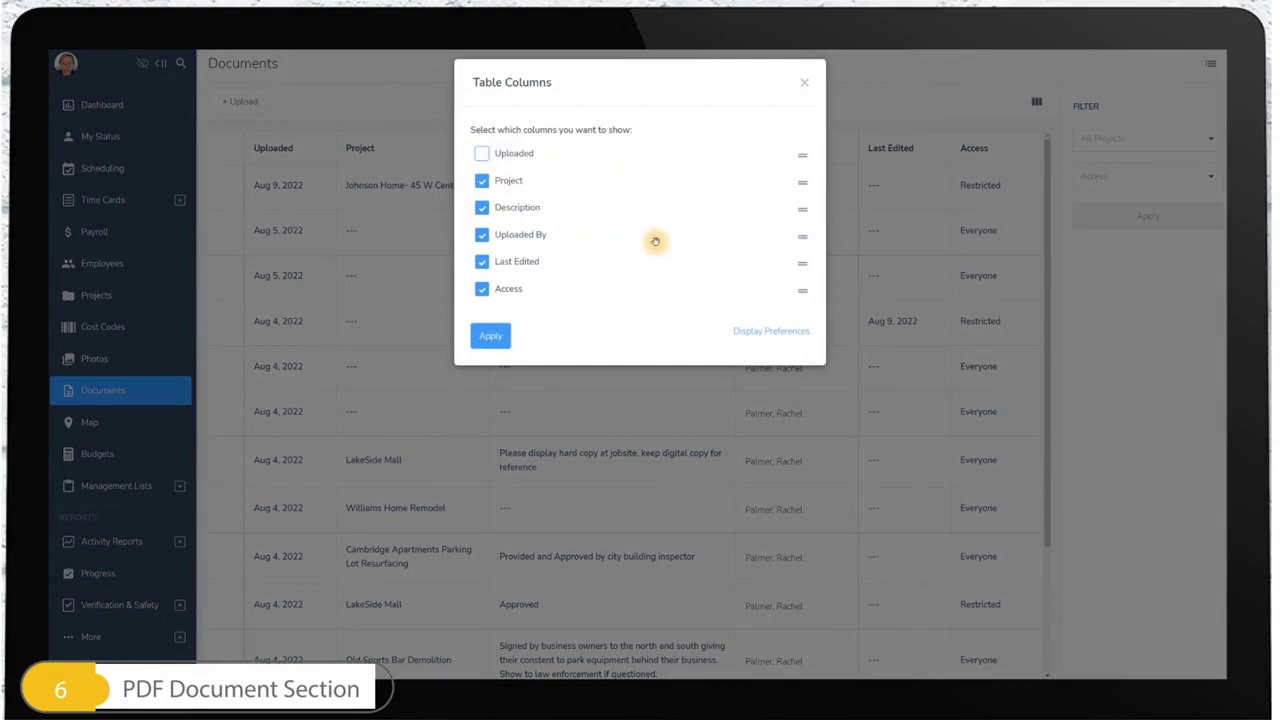
left_click_drag(802, 236, 806, 290)
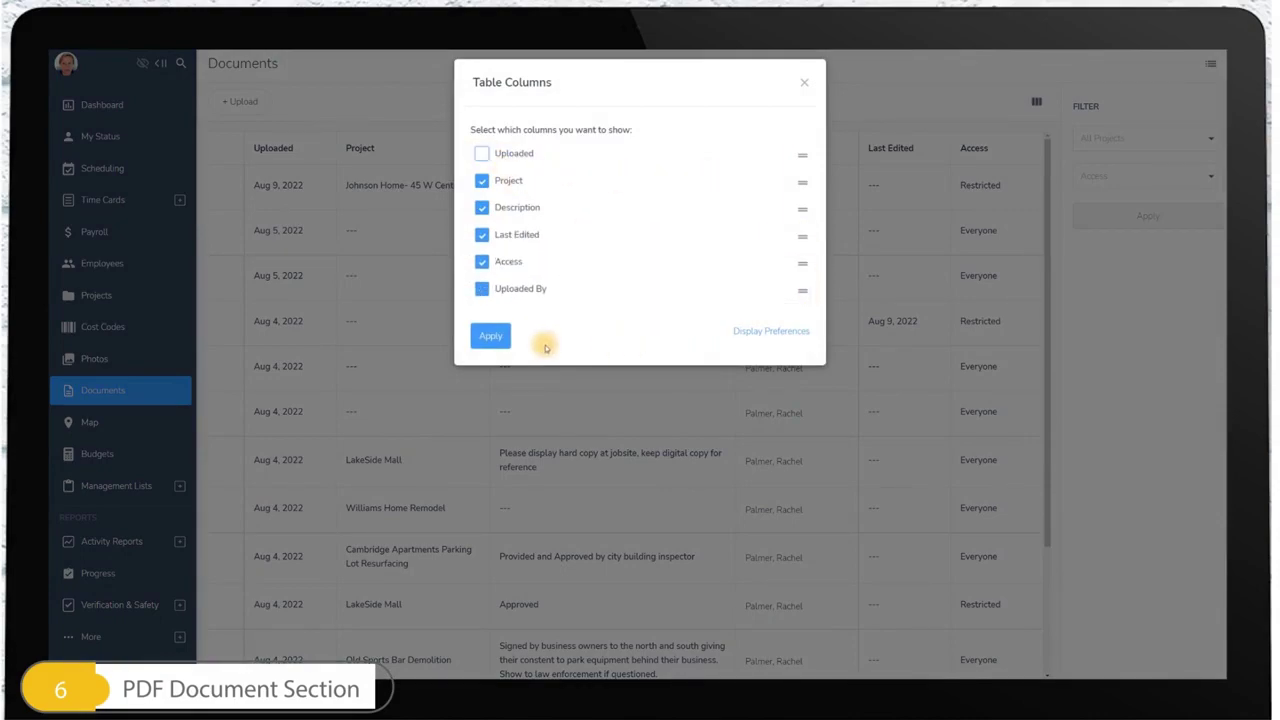
left_click(490, 336)
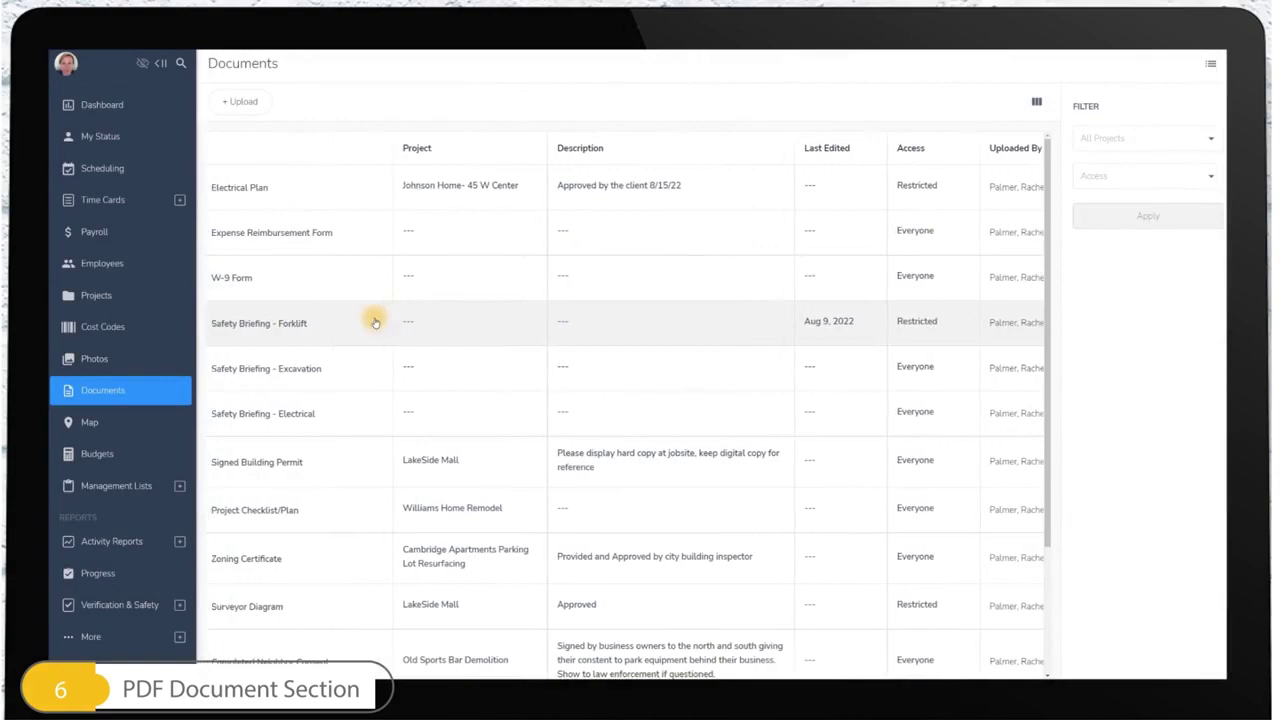
left_click(380, 187)
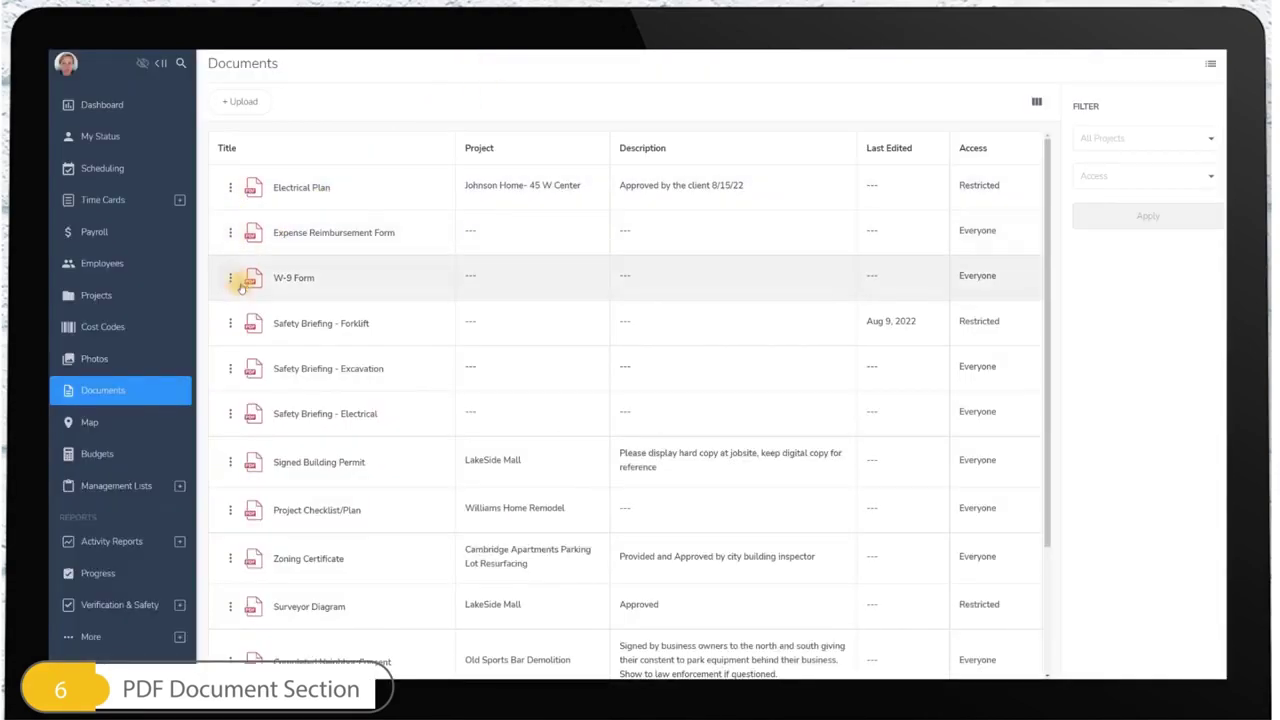
Step: Edit the Safety Briefing - Excavation document to limit its access to the Supervisor position as well as all higher positions
left_click(231, 370)
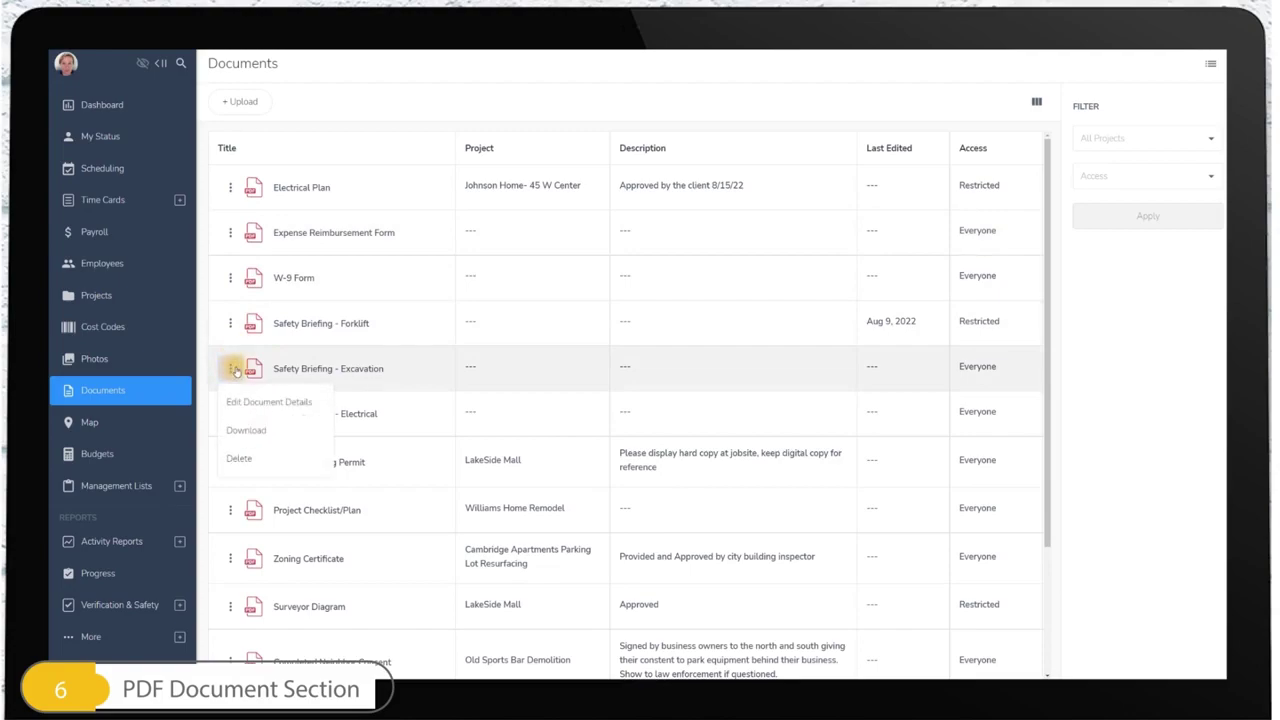
left_click(245, 401)
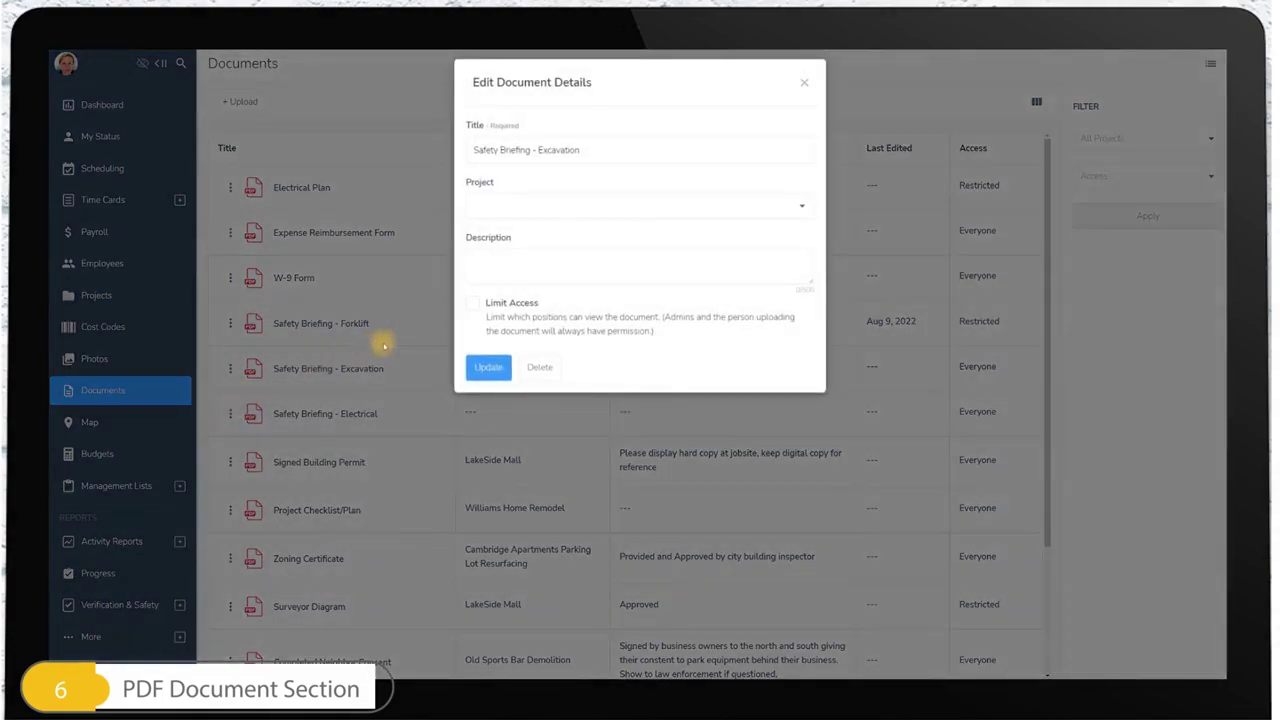
left_click(479, 309)
left_click(522, 390)
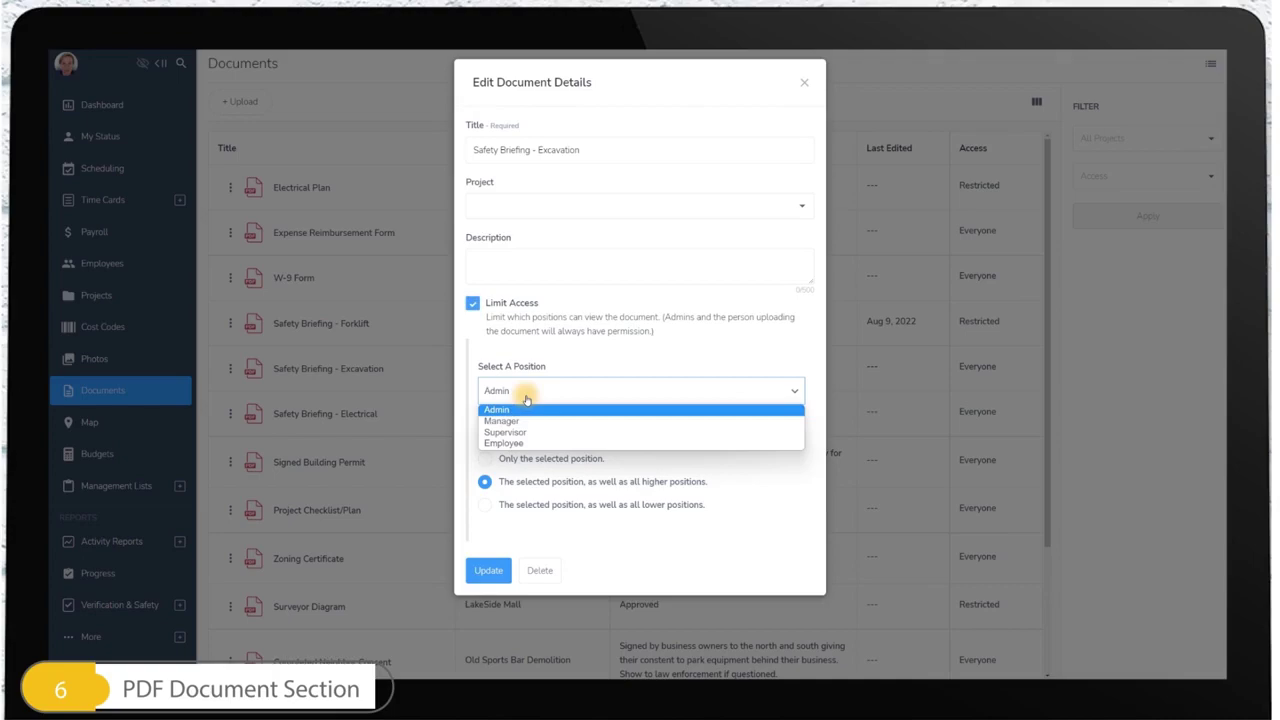
left_click(522, 434)
left_click(488, 570)
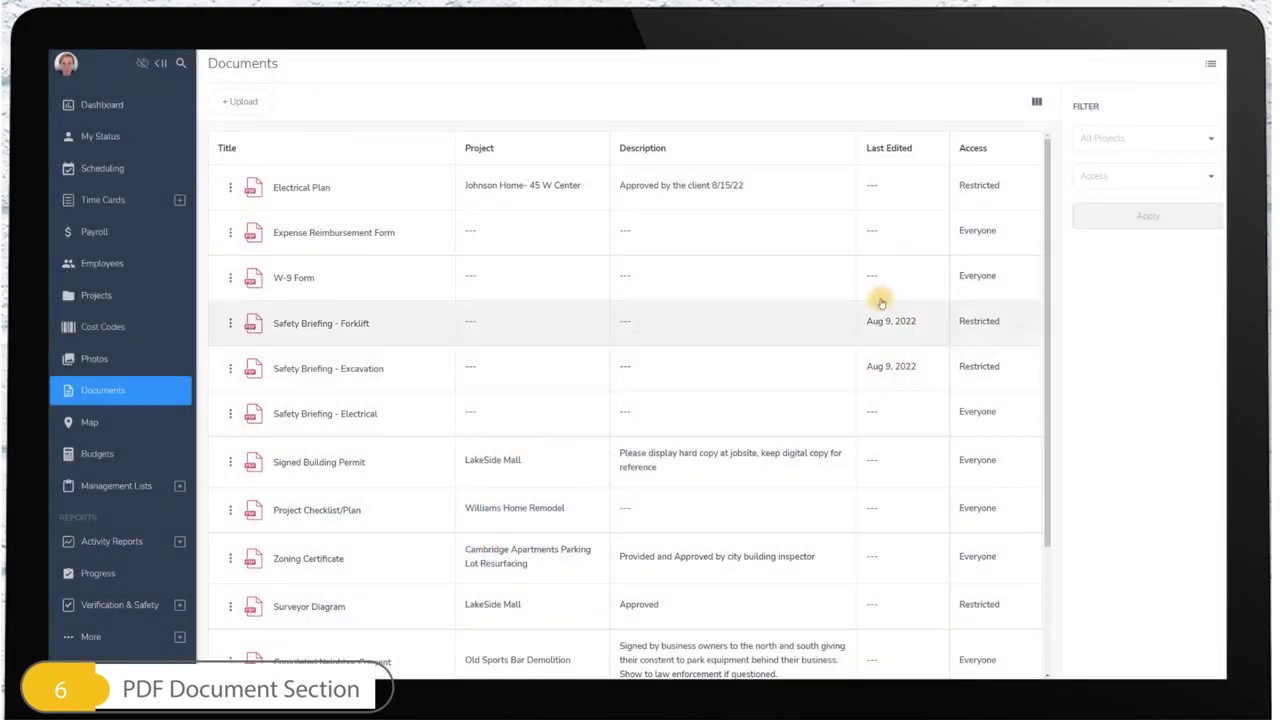
Step: Filter the documents by the customer's home project and Restricted access, and reset the filter
left_click(1126, 141)
left_click(1100, 308)
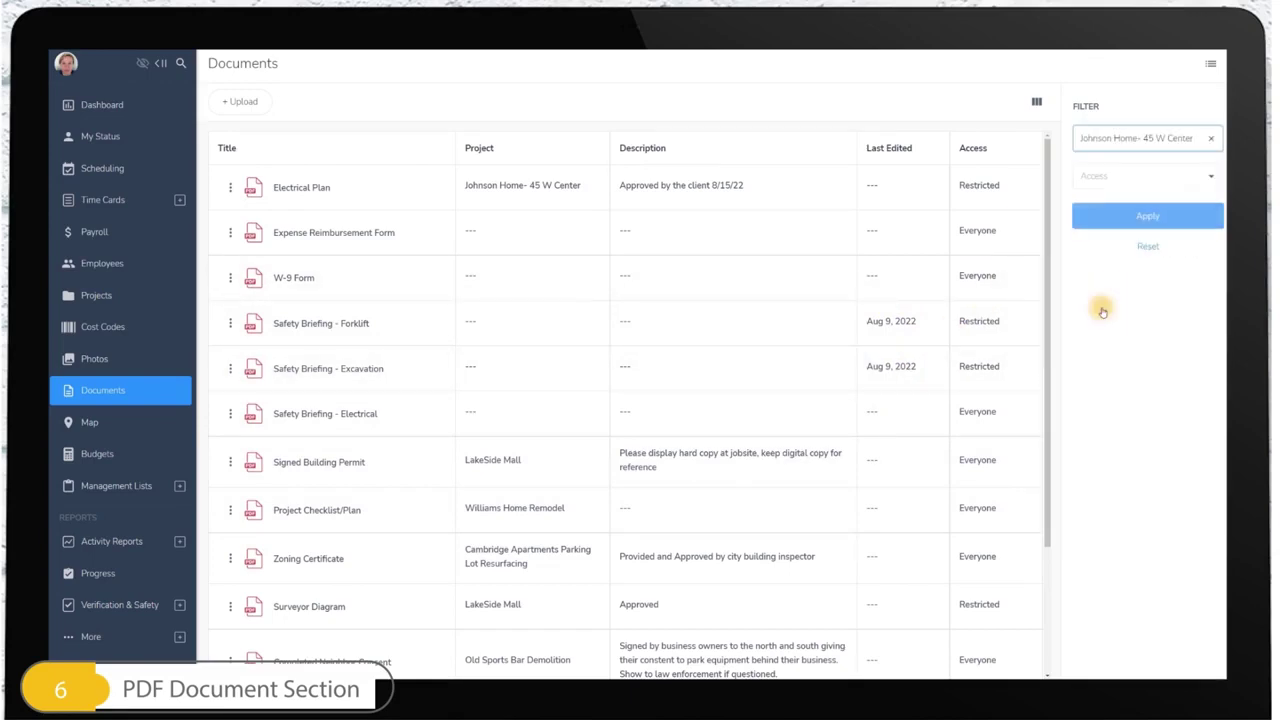
left_click(1119, 178)
left_click(1103, 210)
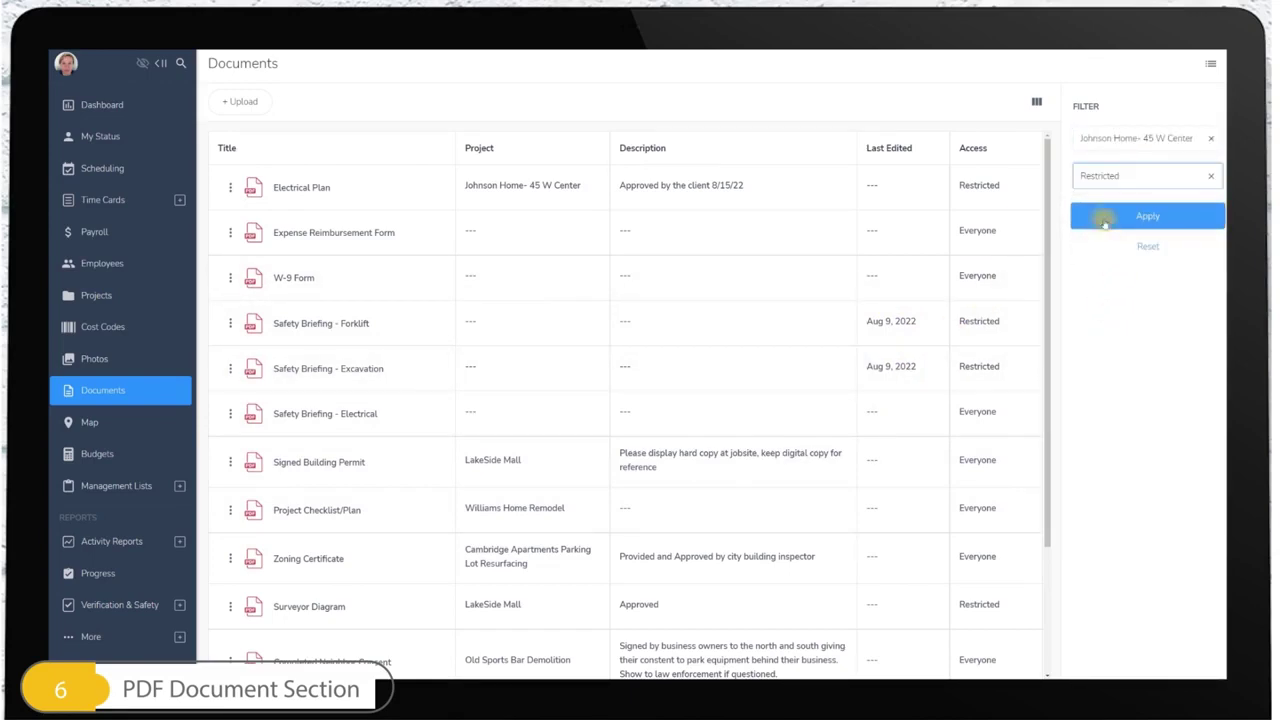
left_click(1105, 213)
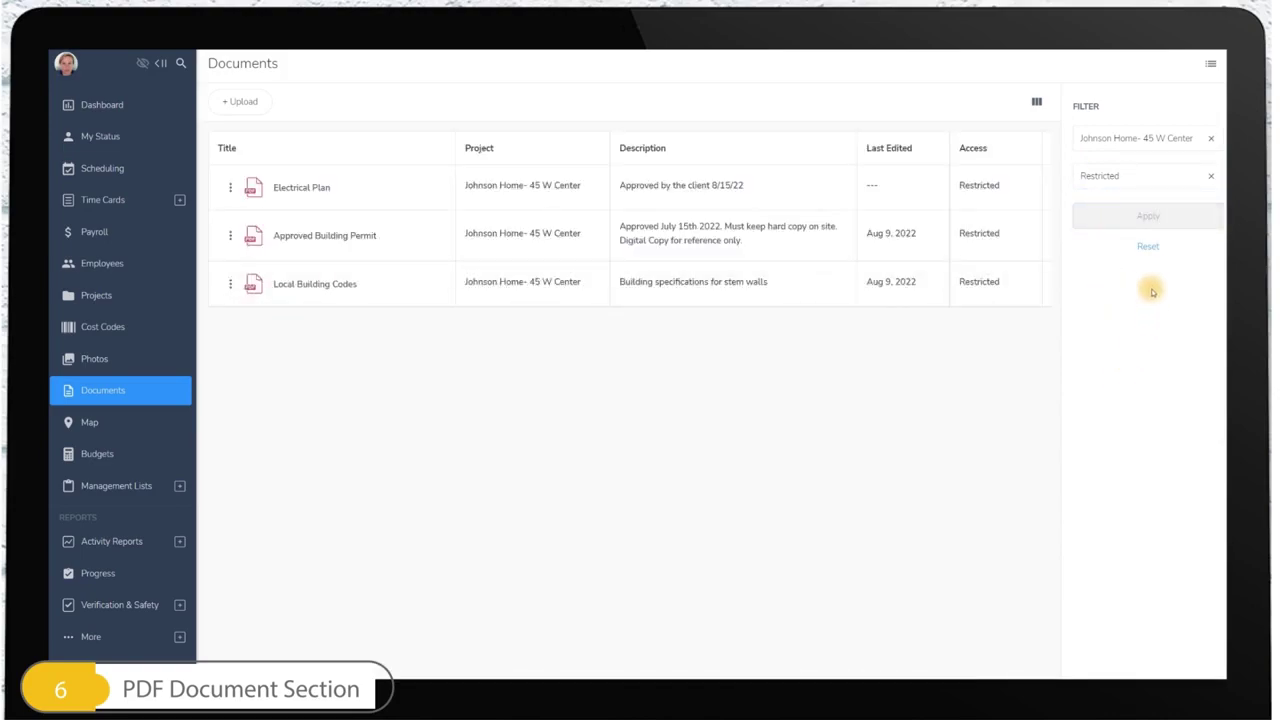
left_click(1148, 248)
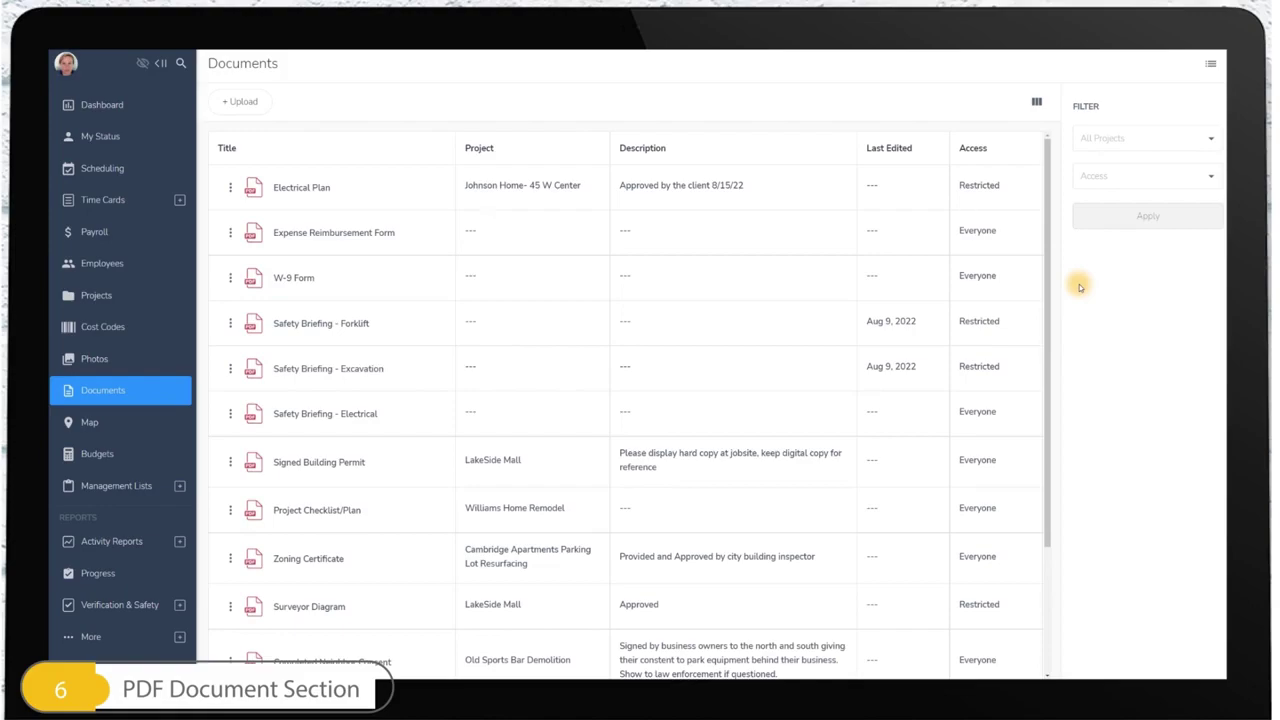
Step: Open the customer's home project to examine its Documents section, and return to the main Documents list
left_click(86, 297)
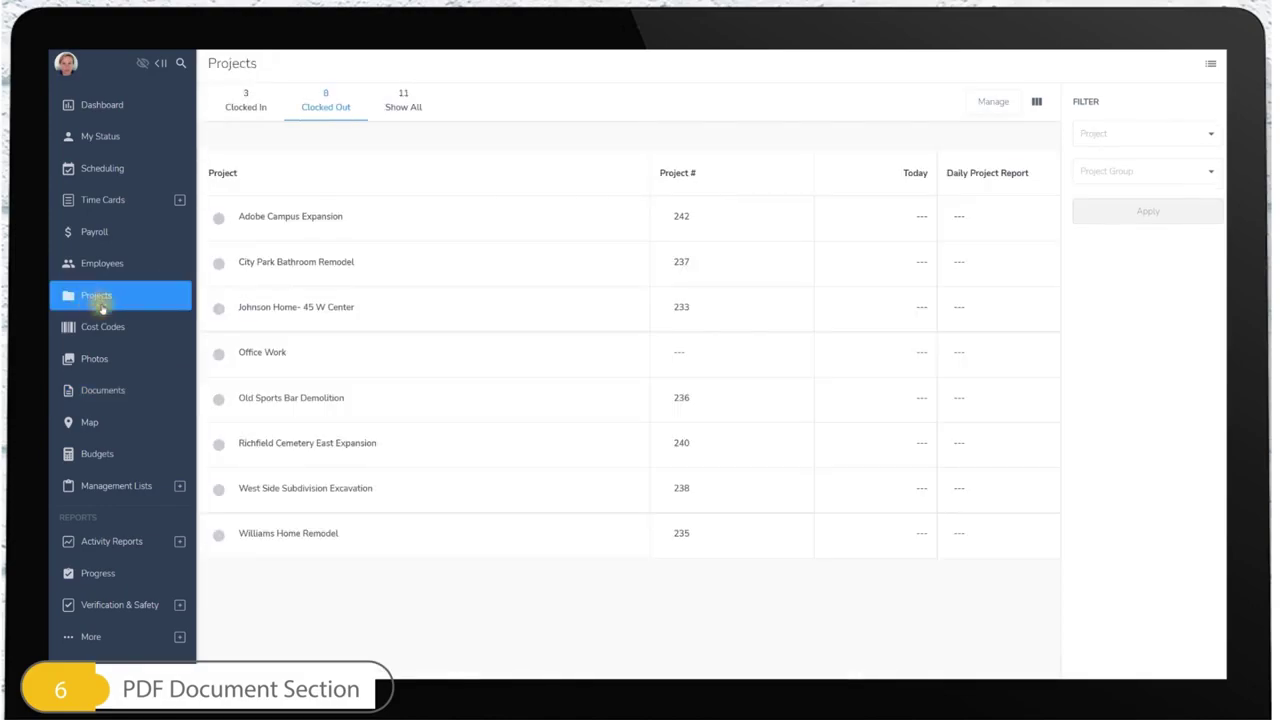
left_click(282, 309)
scroll(658, 390, "down", 7)
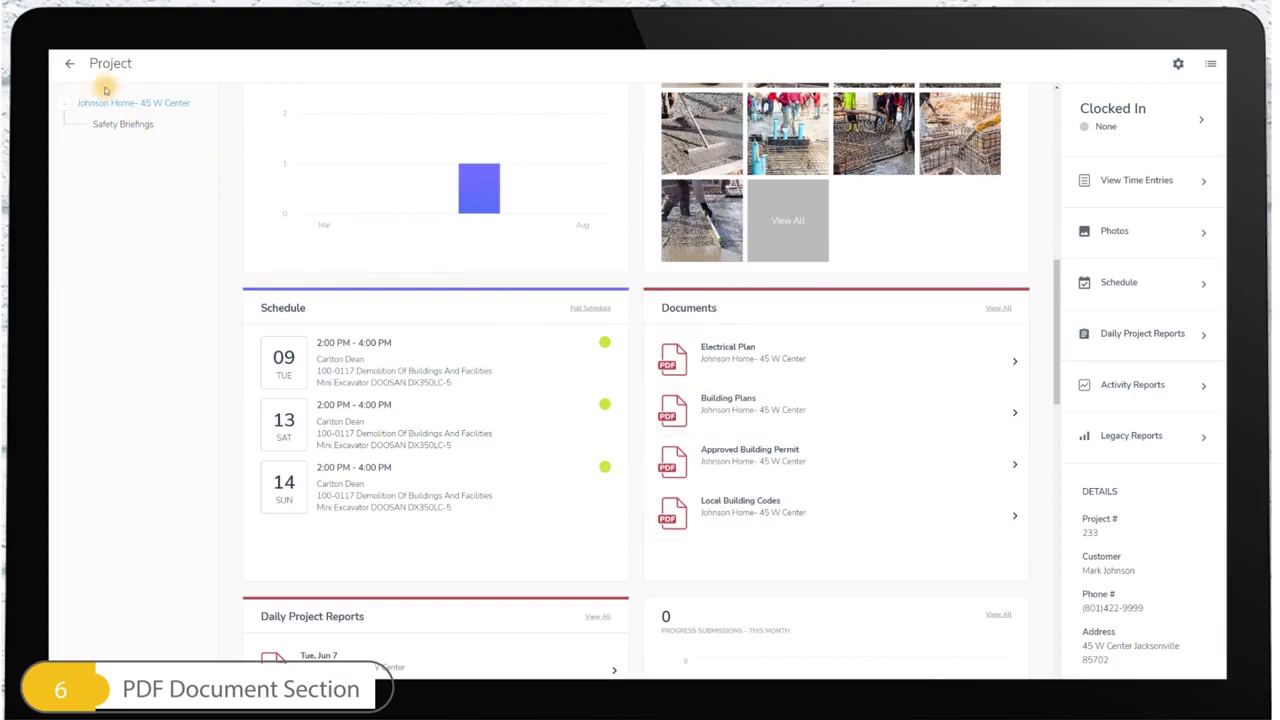
left_click(69, 63)
left_click(103, 391)
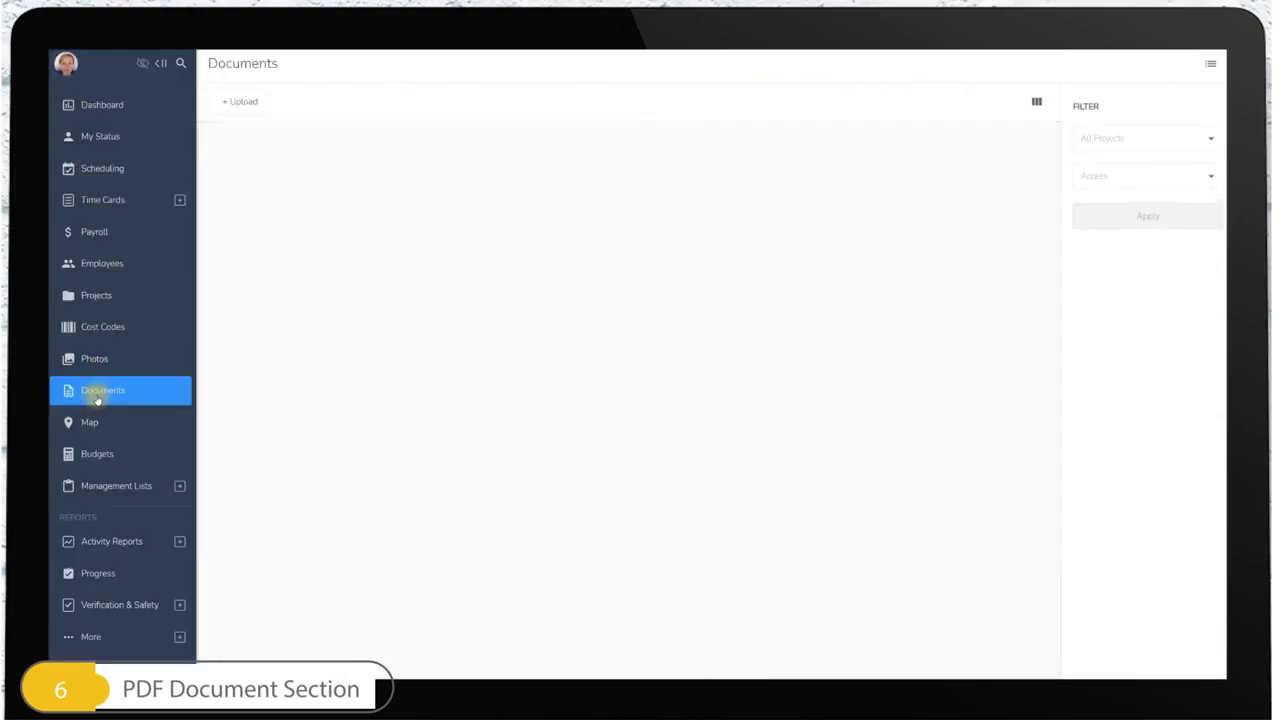